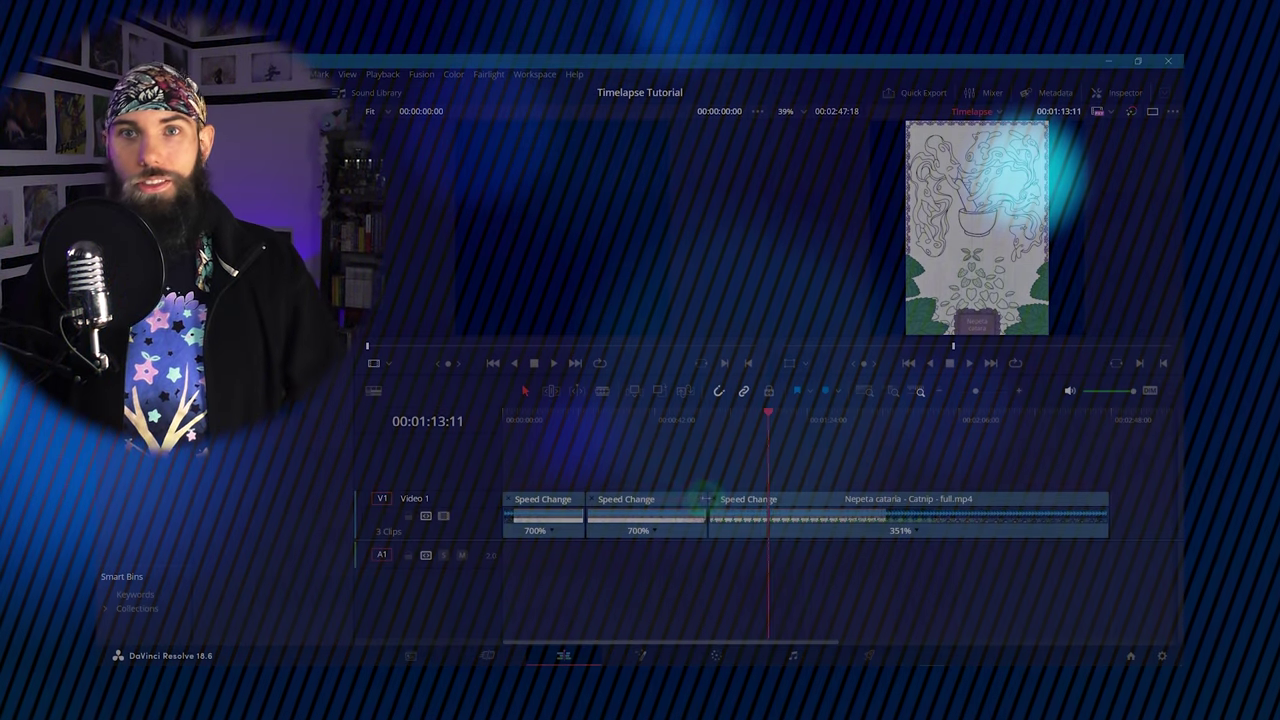
Step: Speed up the third clip, rebalance the first two, lower the title text, and turn down the music
left_click(676, 505)
left_click_drag(1128, 492, 986, 491)
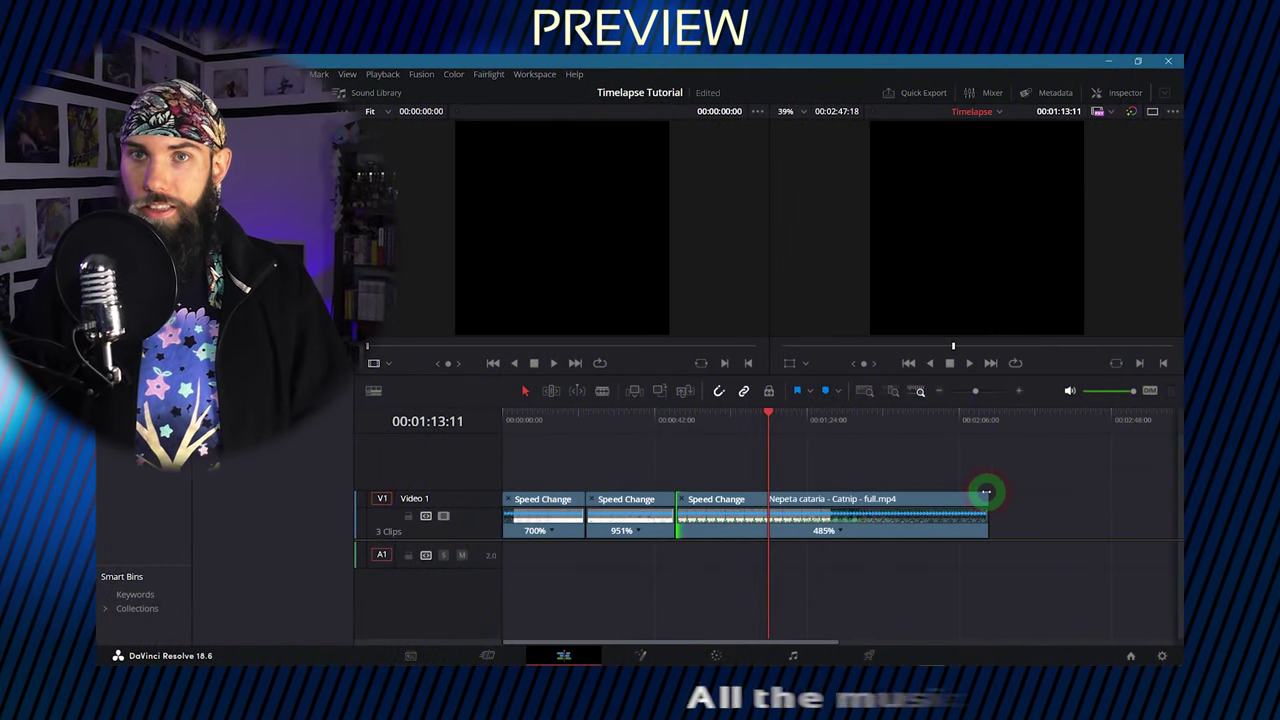
mouse_move(586, 492)
left_mouse_down()
mouse_move(611, 500)
mouse_move(600, 498)
left_mouse_up()
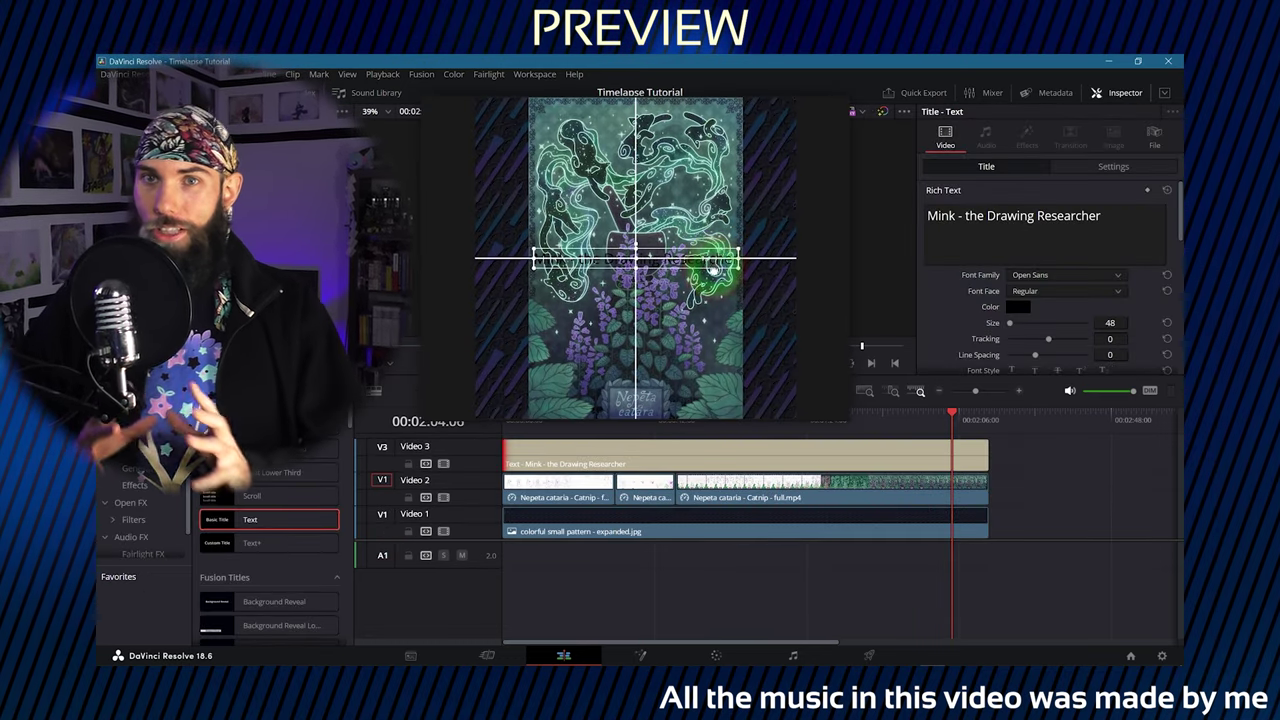
left_click_drag(712, 268, 714, 333)
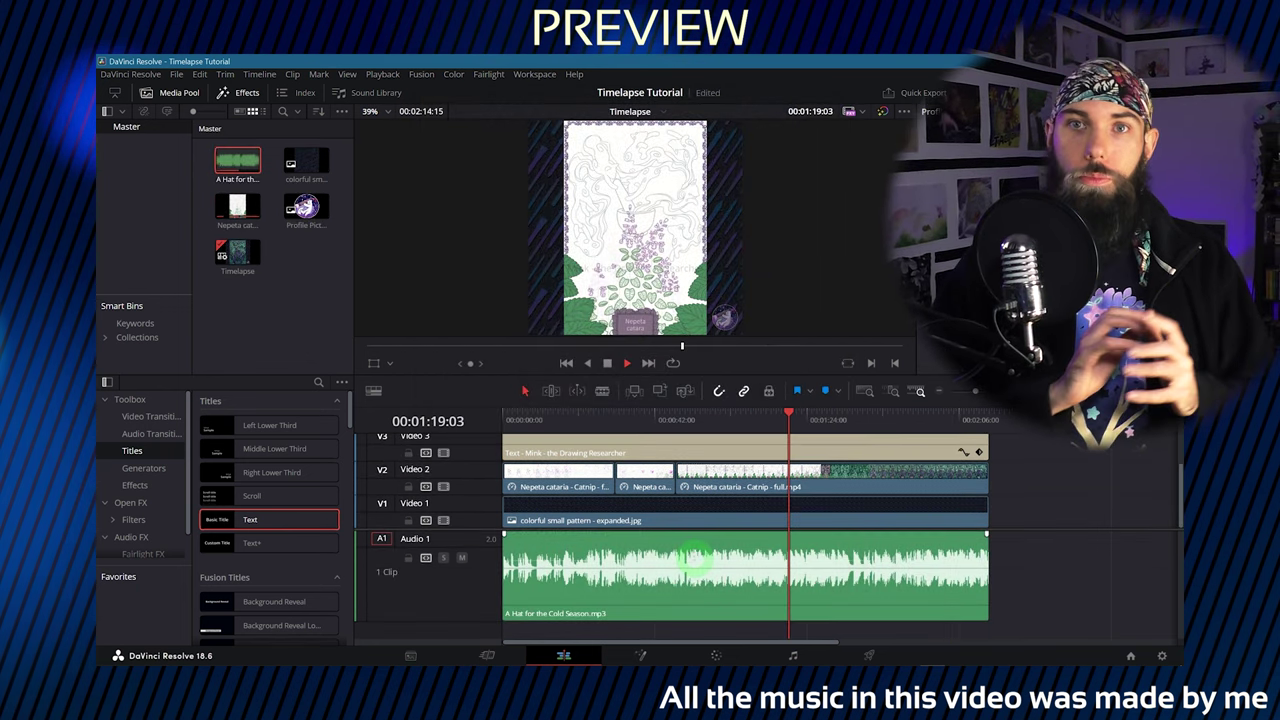
mouse_move(697, 552)
left_mouse_down()
mouse_move(700, 572)
mouse_move(693, 555)
left_mouse_up()
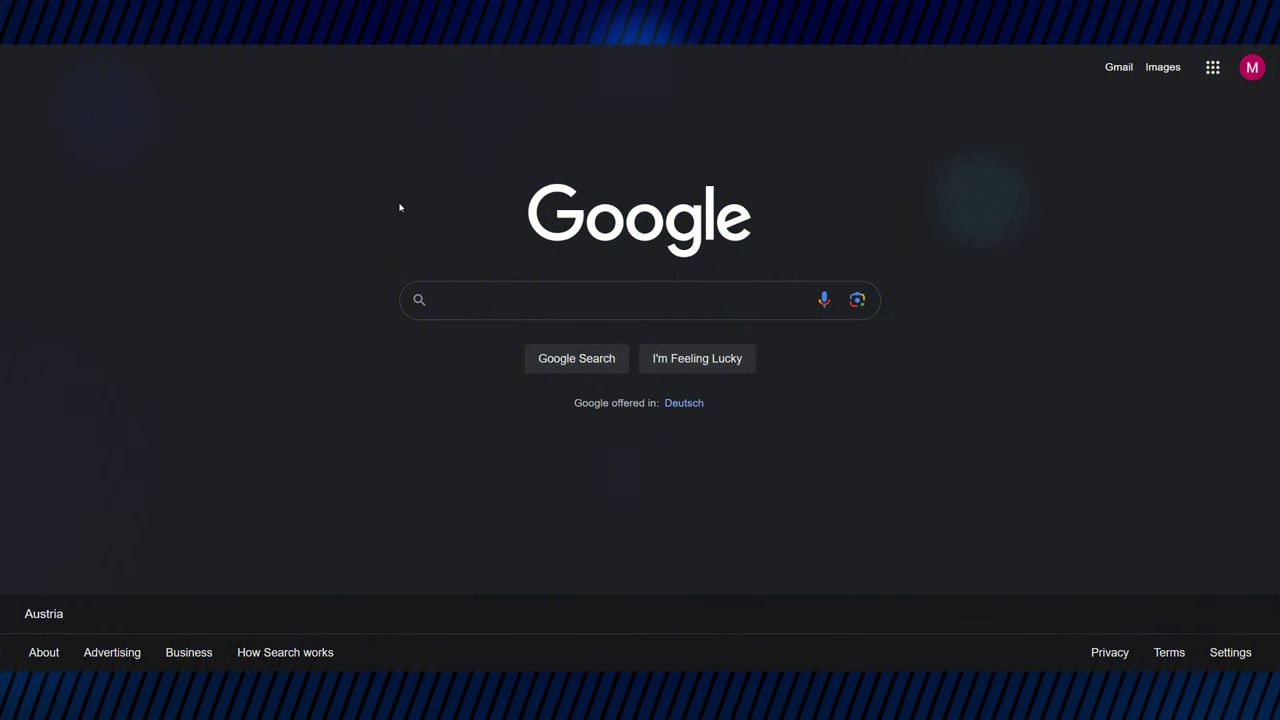
Step: Search Google for 'davinci resolve' and start the free Windows download from Blackmagic Design's page
type("davinci resolve")
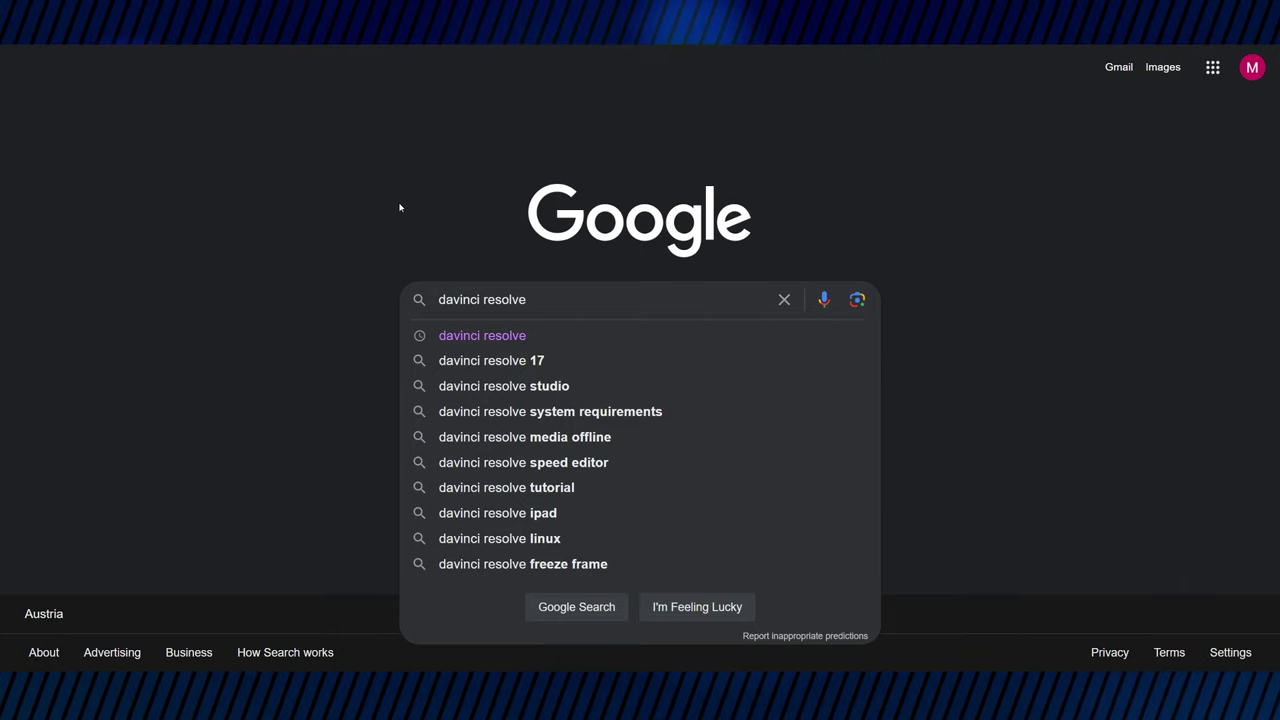
key("Return")
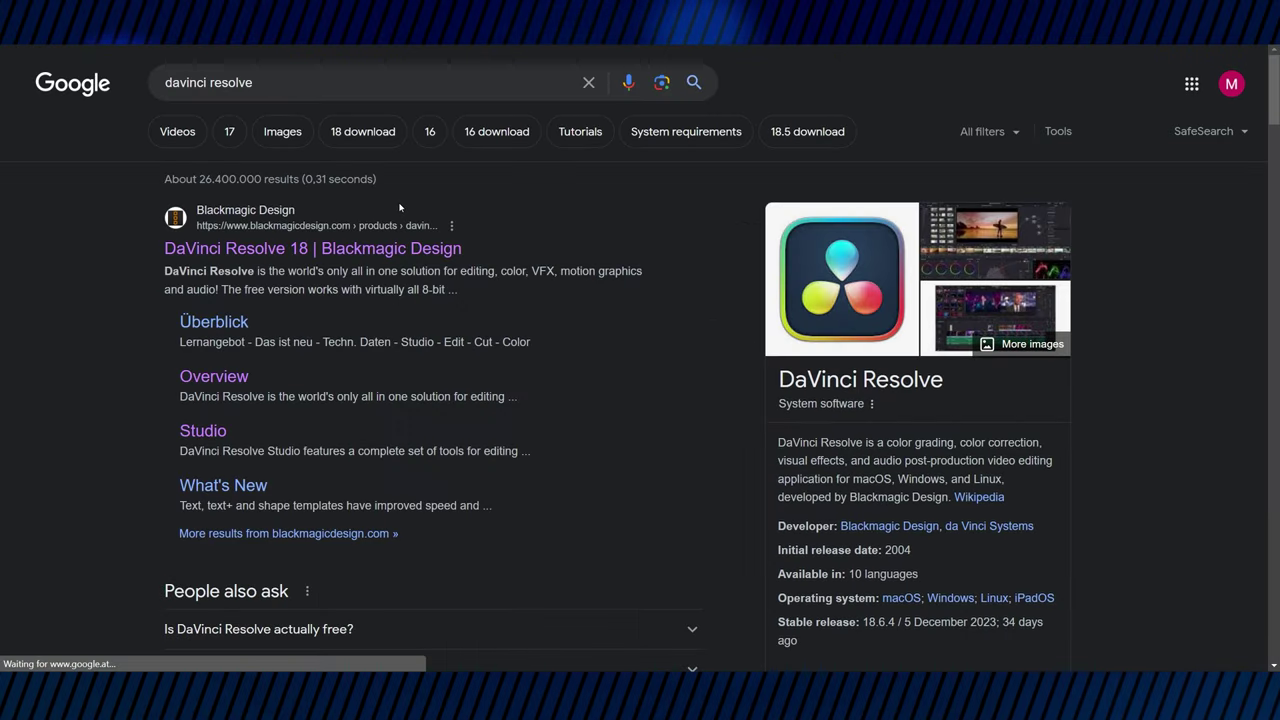
left_click(366, 250)
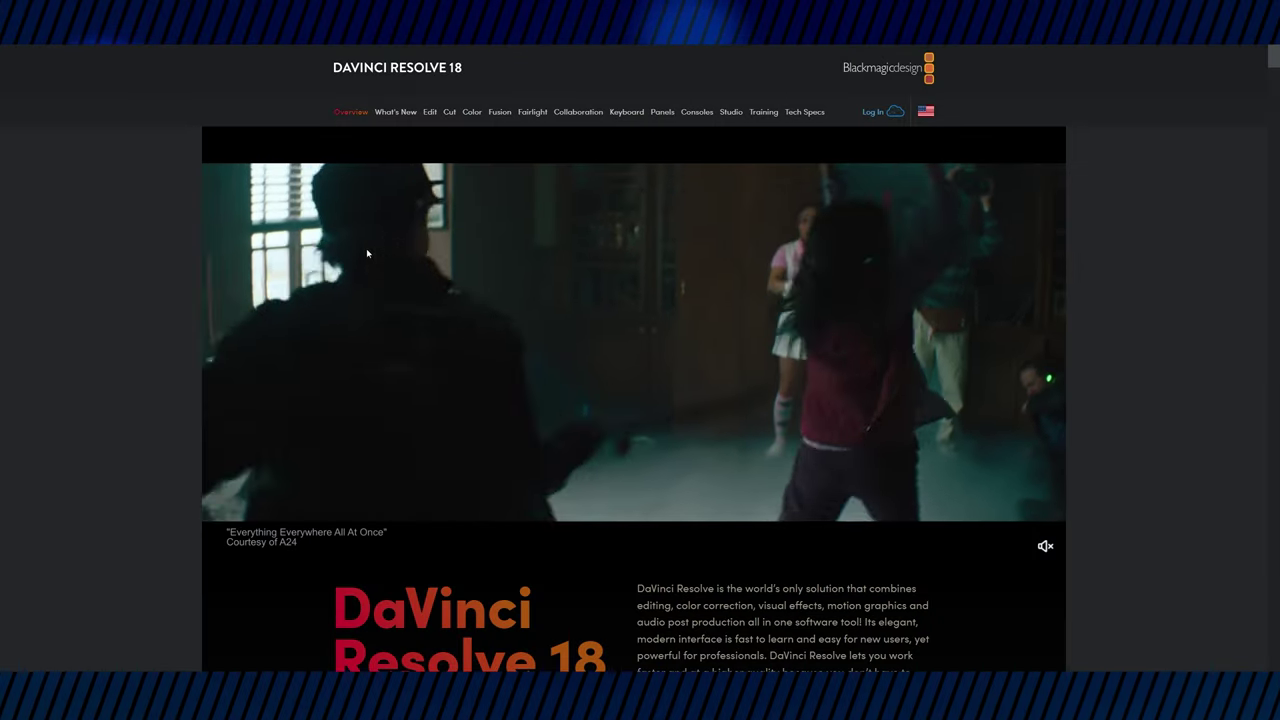
scroll(366, 253, "down", 3)
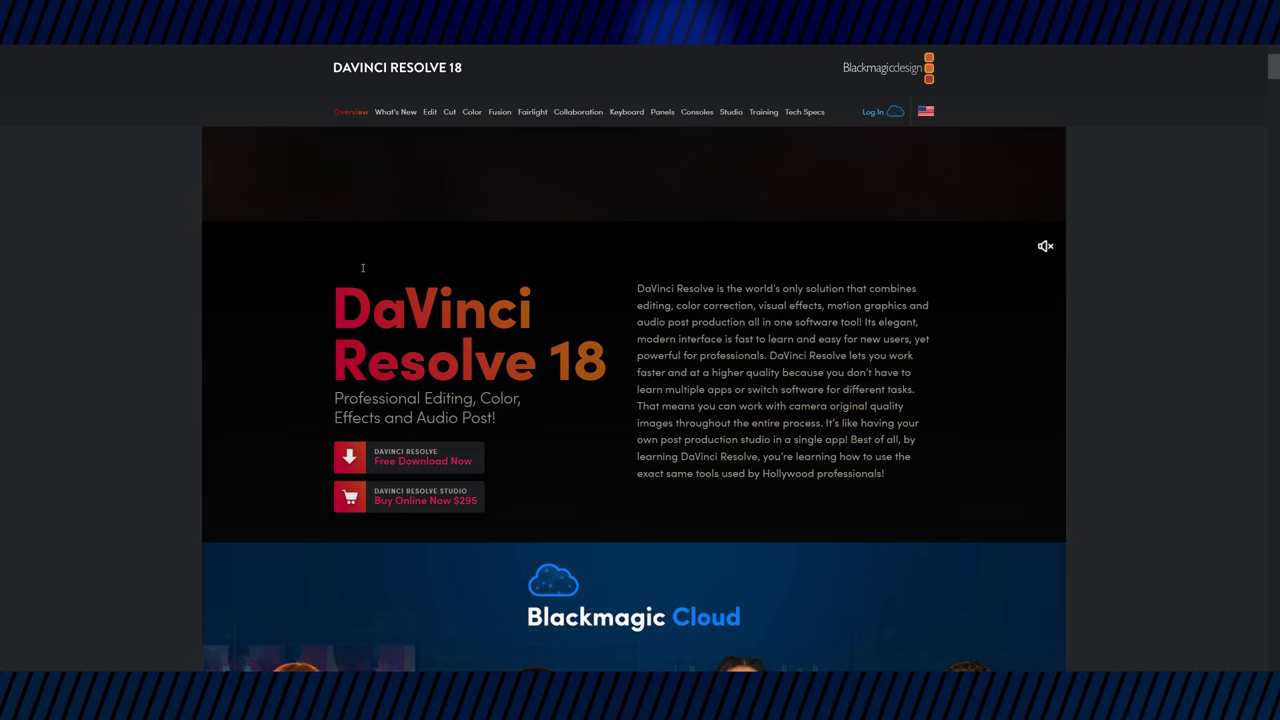
left_click(353, 455)
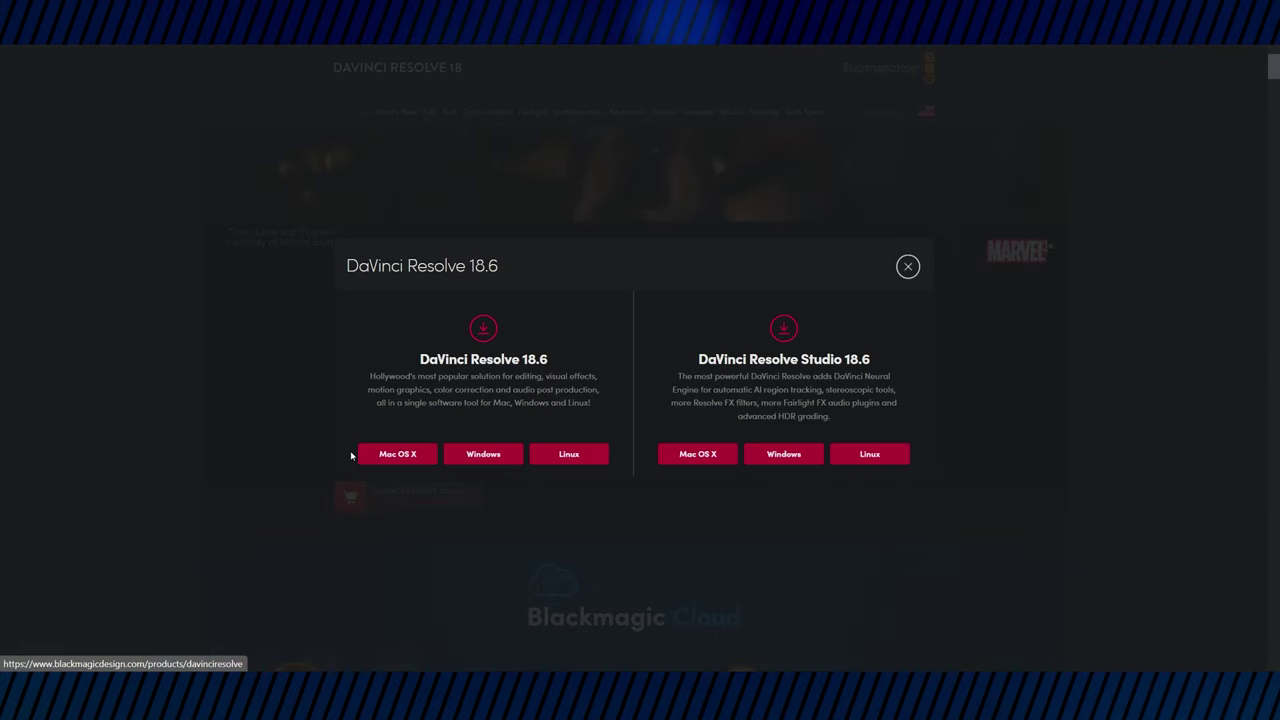
left_click(495, 458)
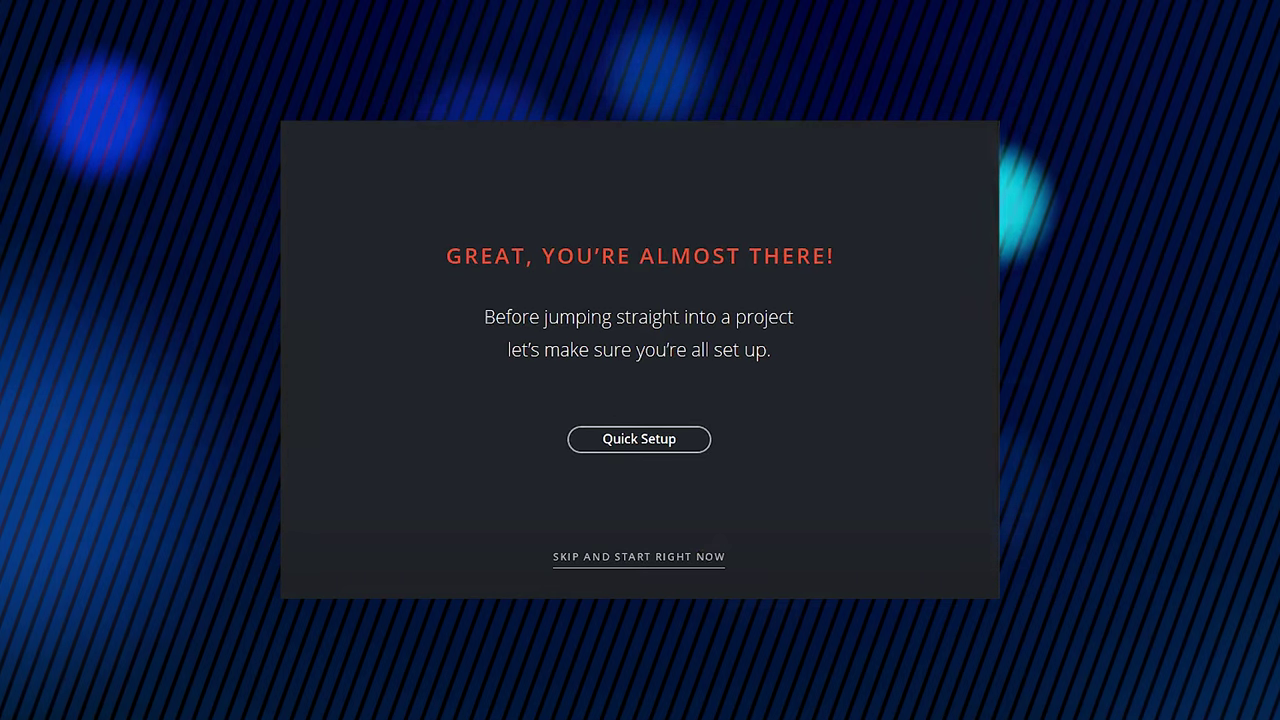
Step: Complete Quick Setup with an HD project and the DaVinci Resolve keyboard layout
key("Return")
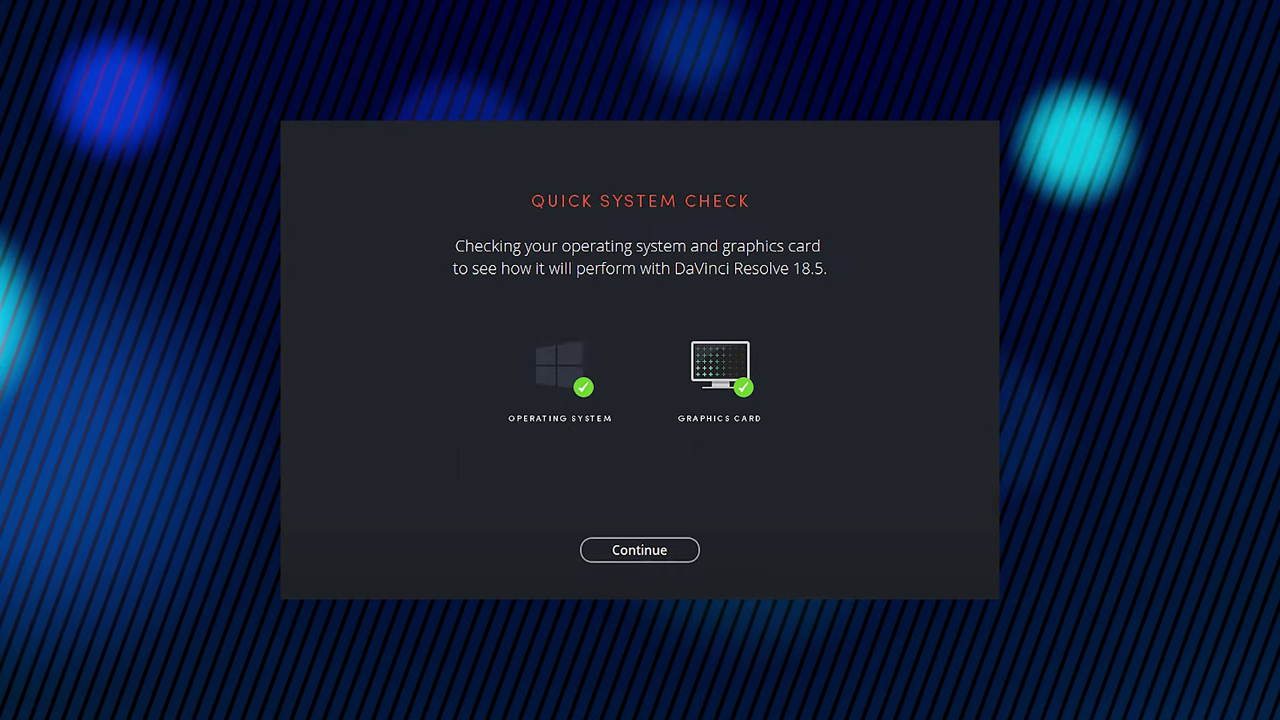
key("Return")
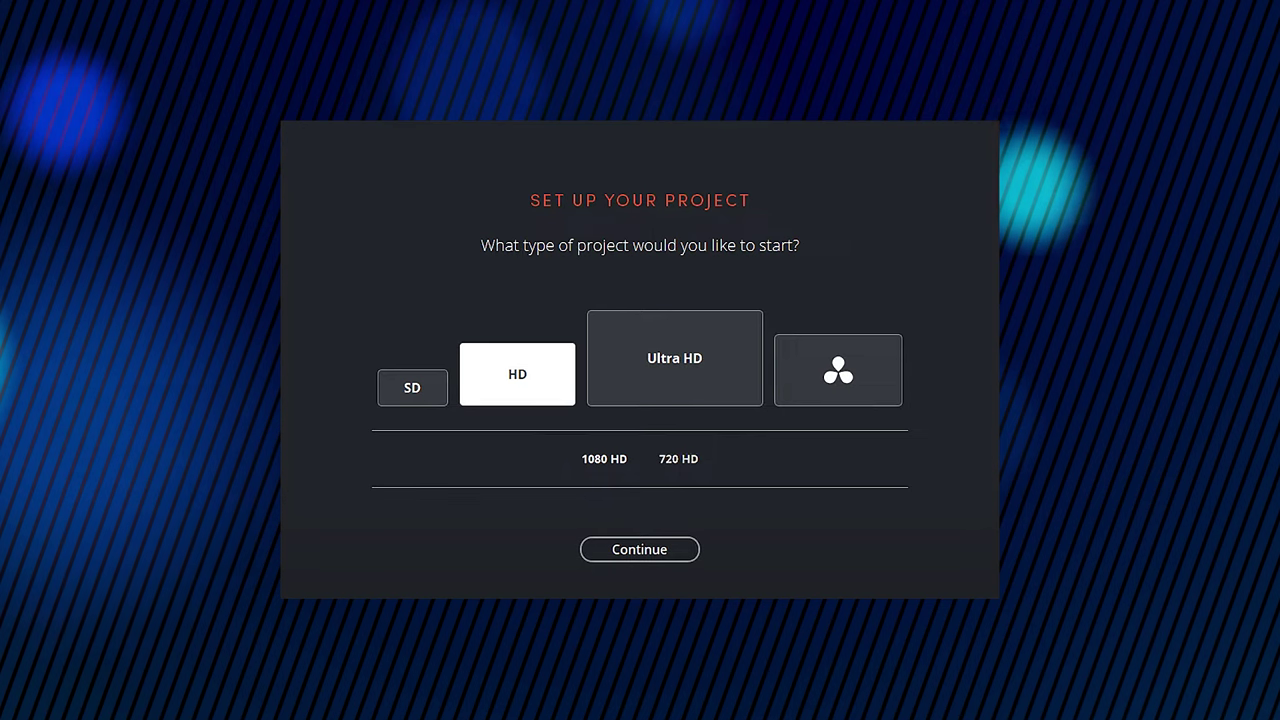
key("Return")
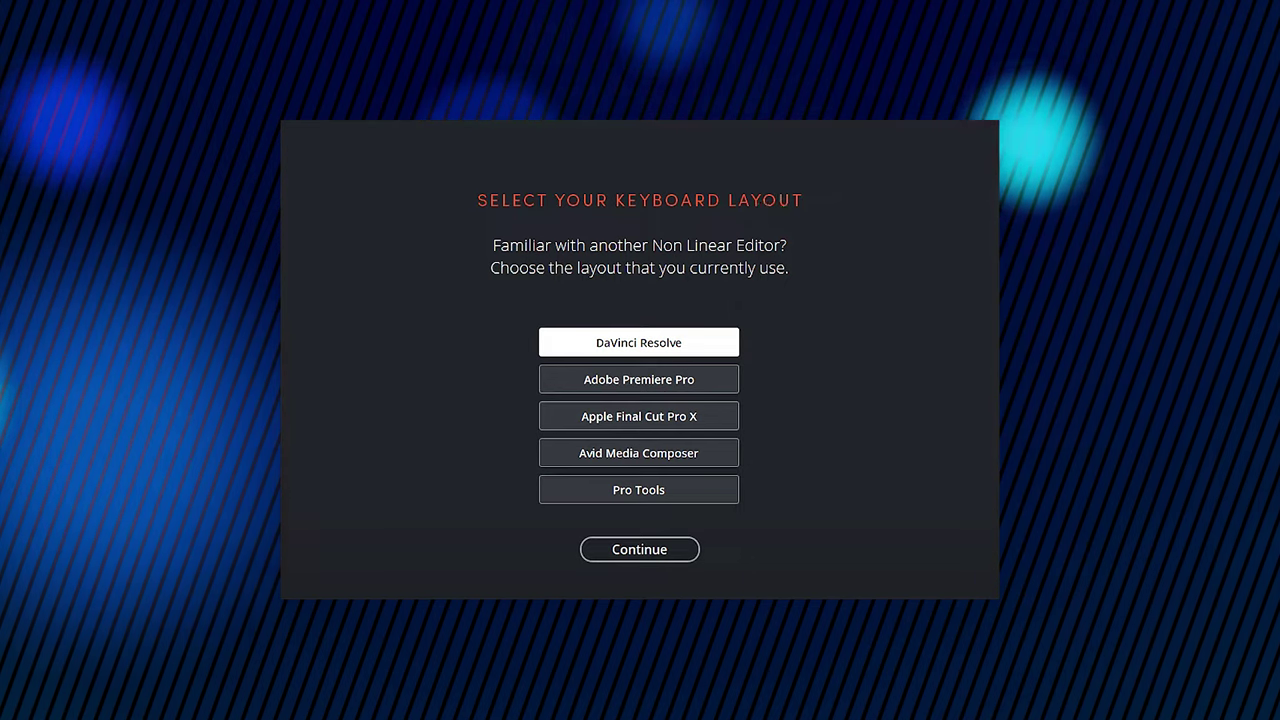
key("Return")
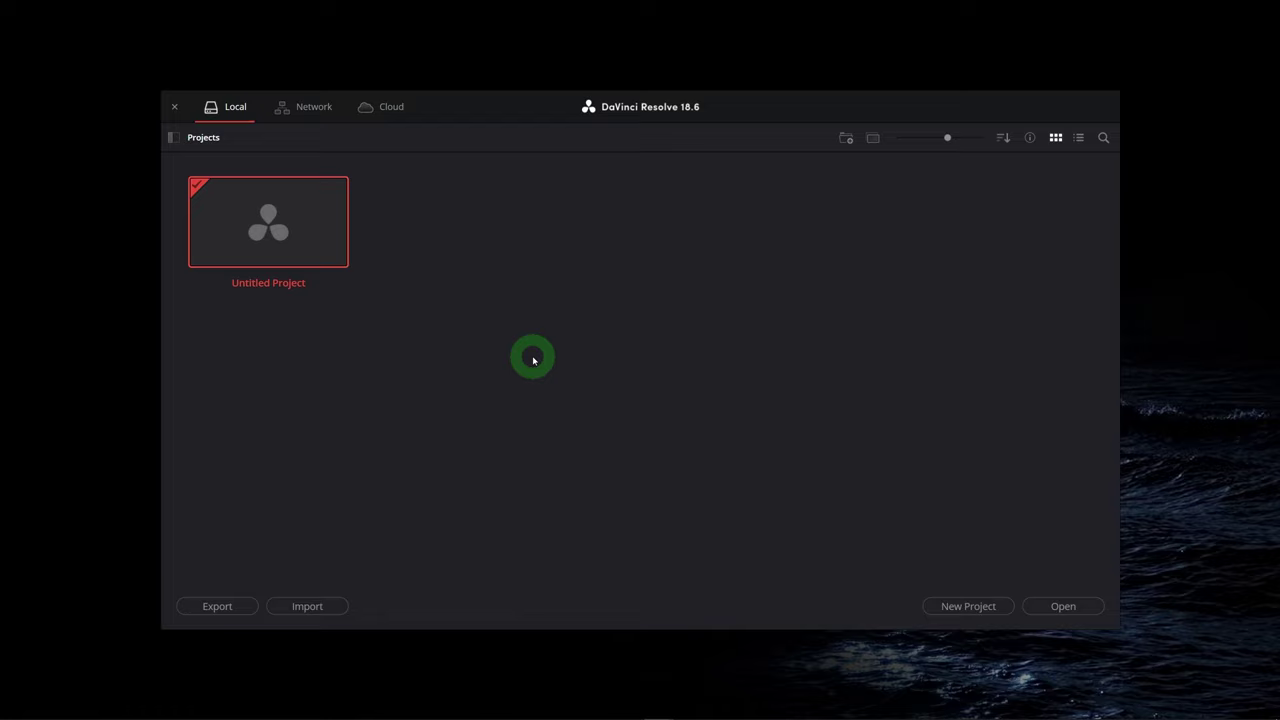
Step: Create and open a new project called 'Timelapse Tutorial'
left_click(968, 607)
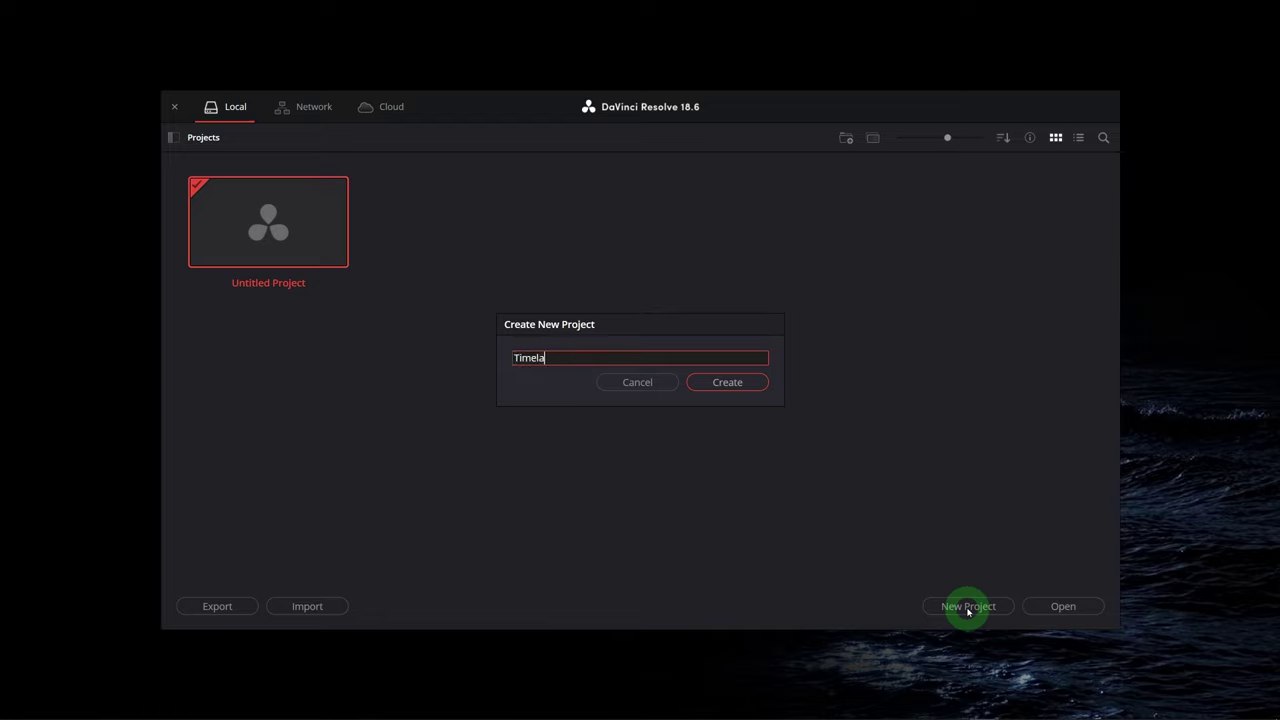
left_click(732, 382)
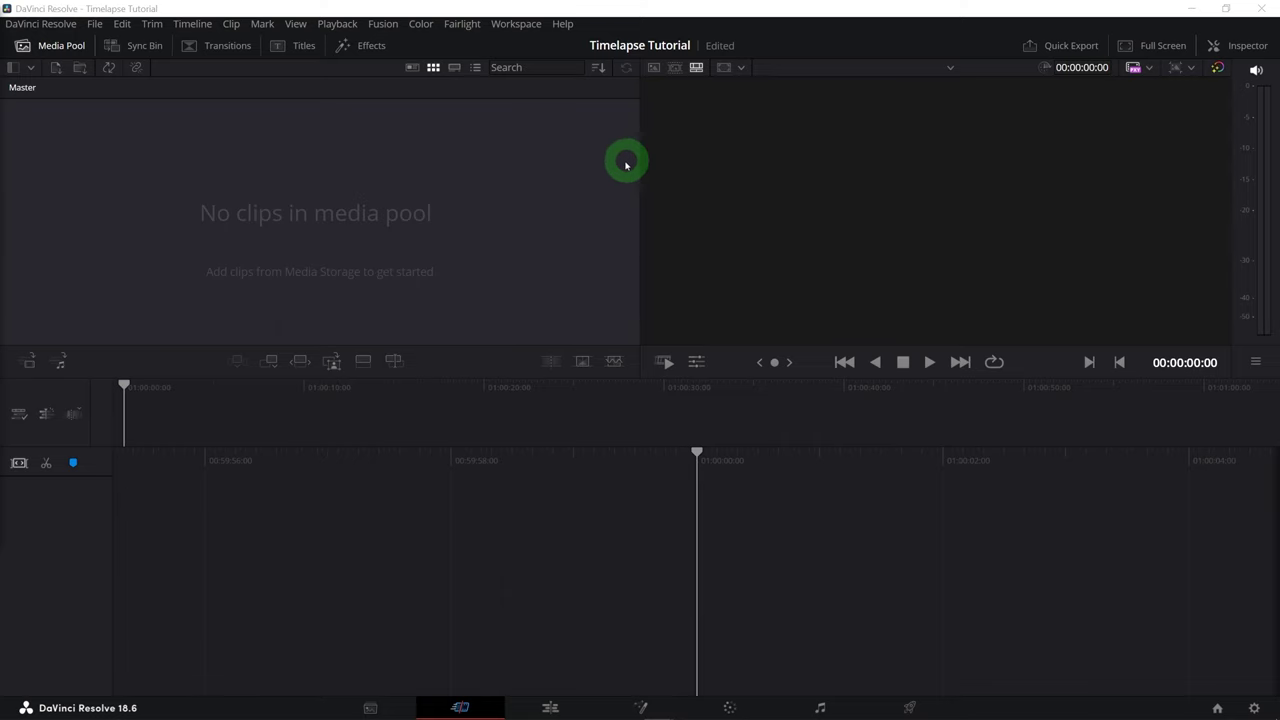
Step: Import 'Nepeta cataria - Catnip - 30sec.mp4' from the timelapse videos folder via File > Import > Media
left_click(94, 23)
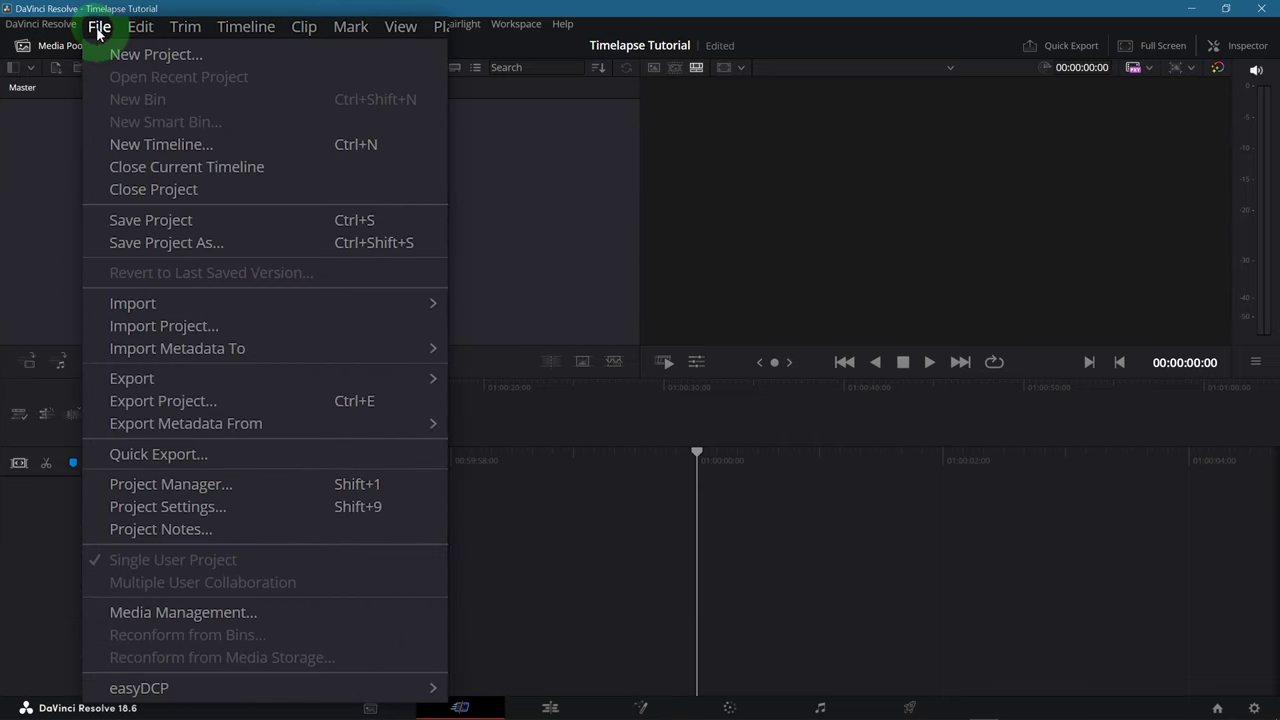
mouse_move(168, 303)
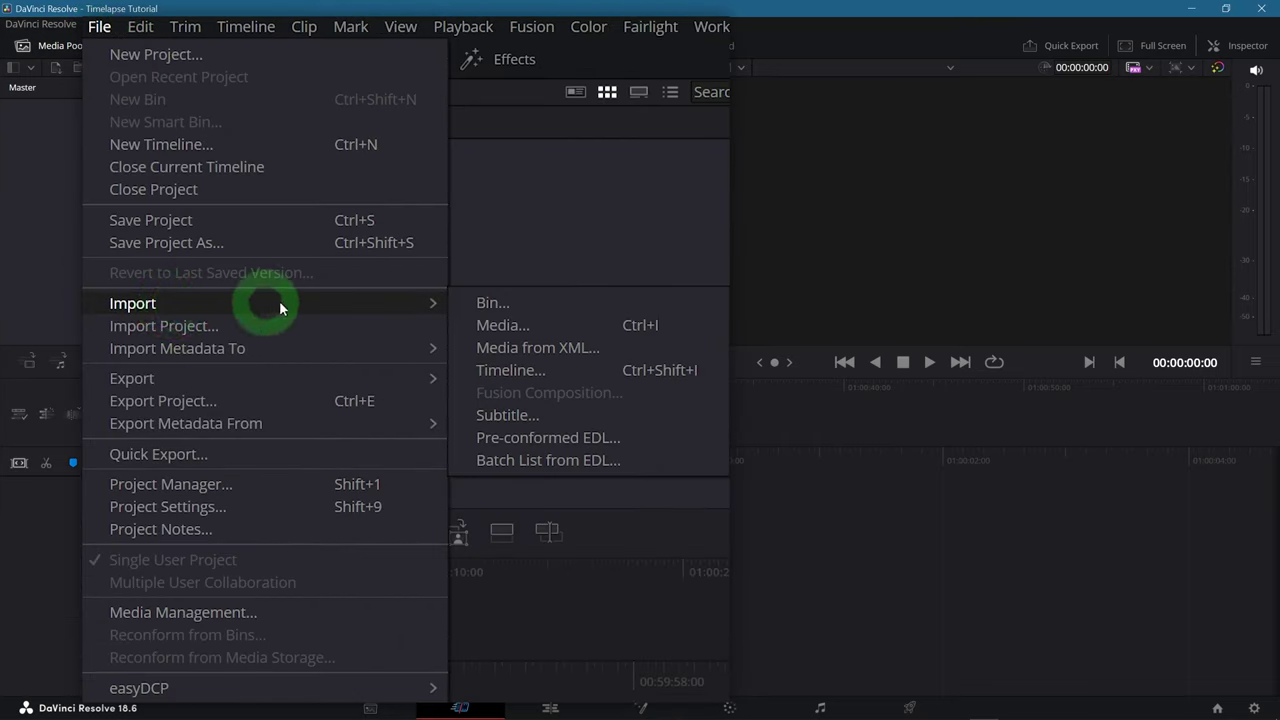
left_click(565, 325)
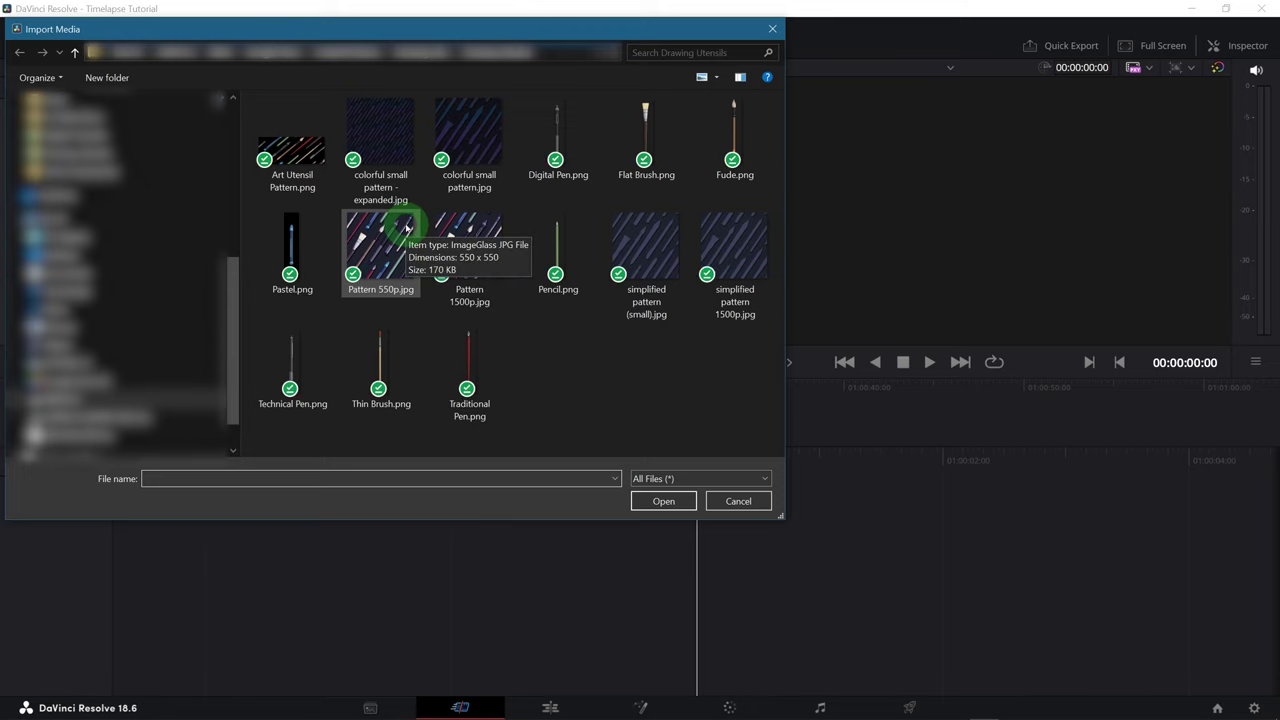
scroll(234, 177, "up", 5)
left_click(140, 220)
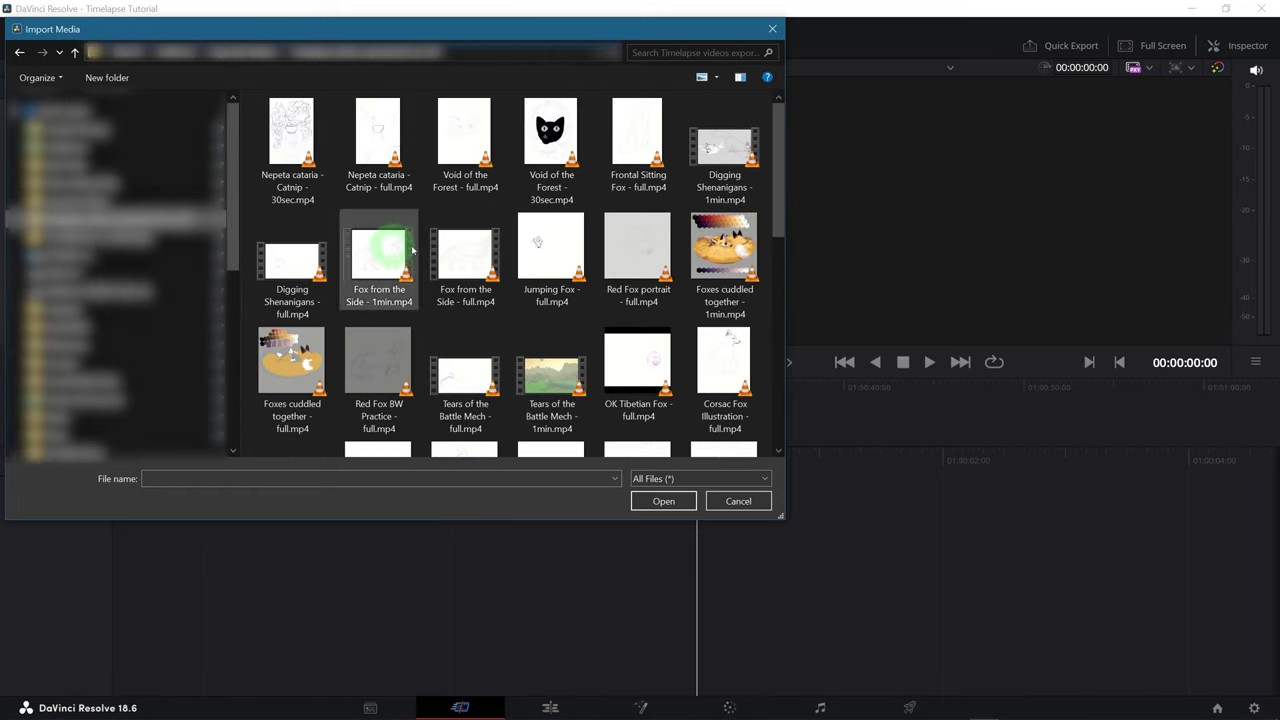
left_click_drag(777, 206, 675, 315)
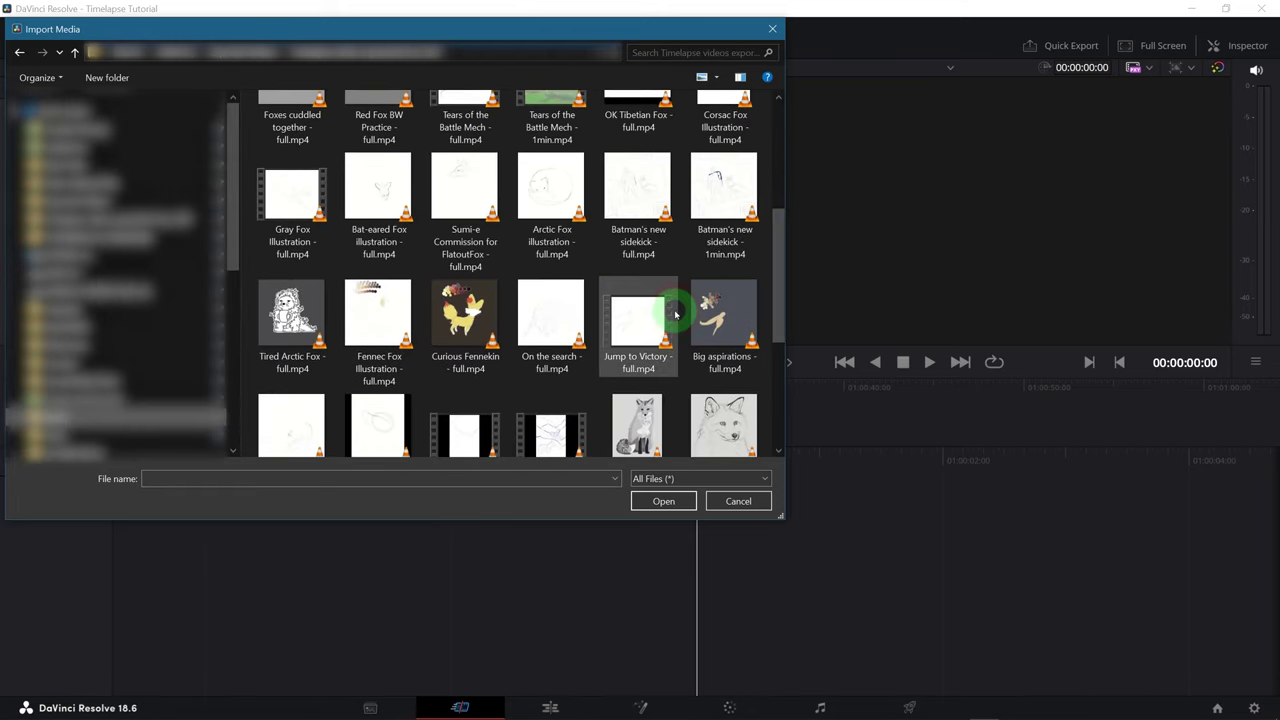
key("Home")
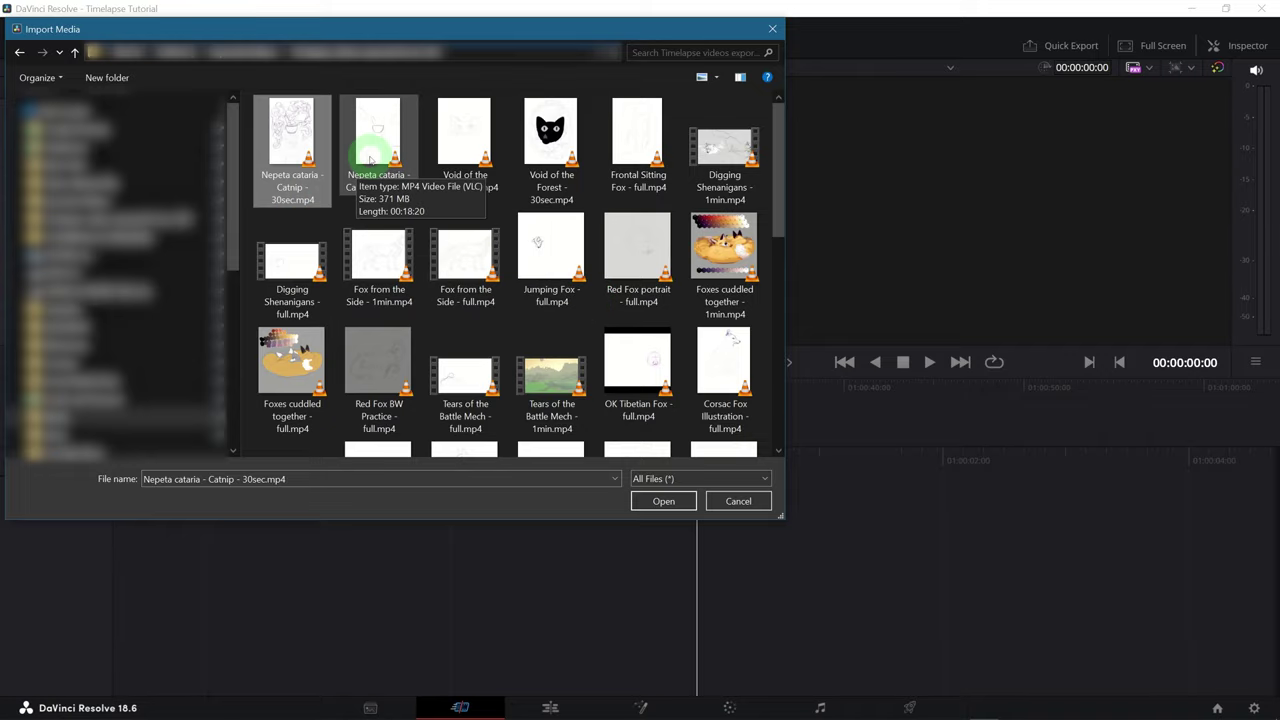
left_click(656, 502)
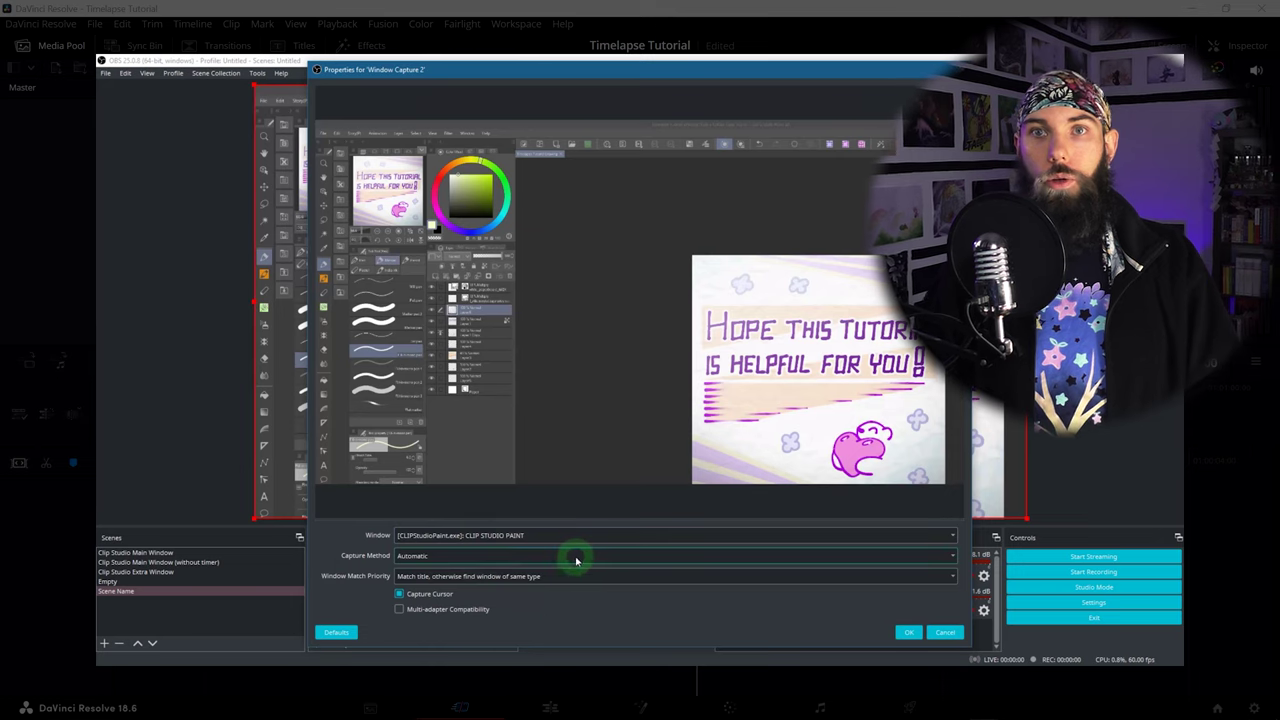
Step: Set the Window Capture method to Windows Graphics Capture and confirm
left_click(576, 558)
left_click(572, 568)
left_click(572, 557)
left_click(563, 588)
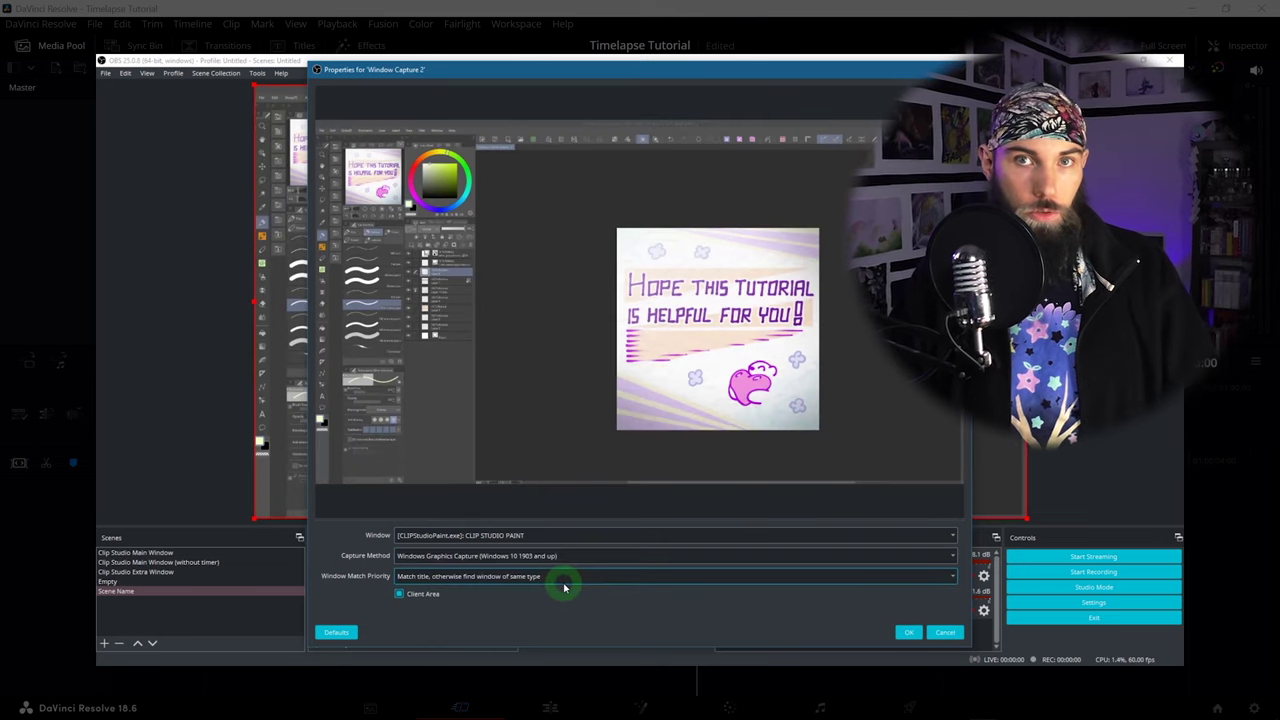
left_click(907, 630)
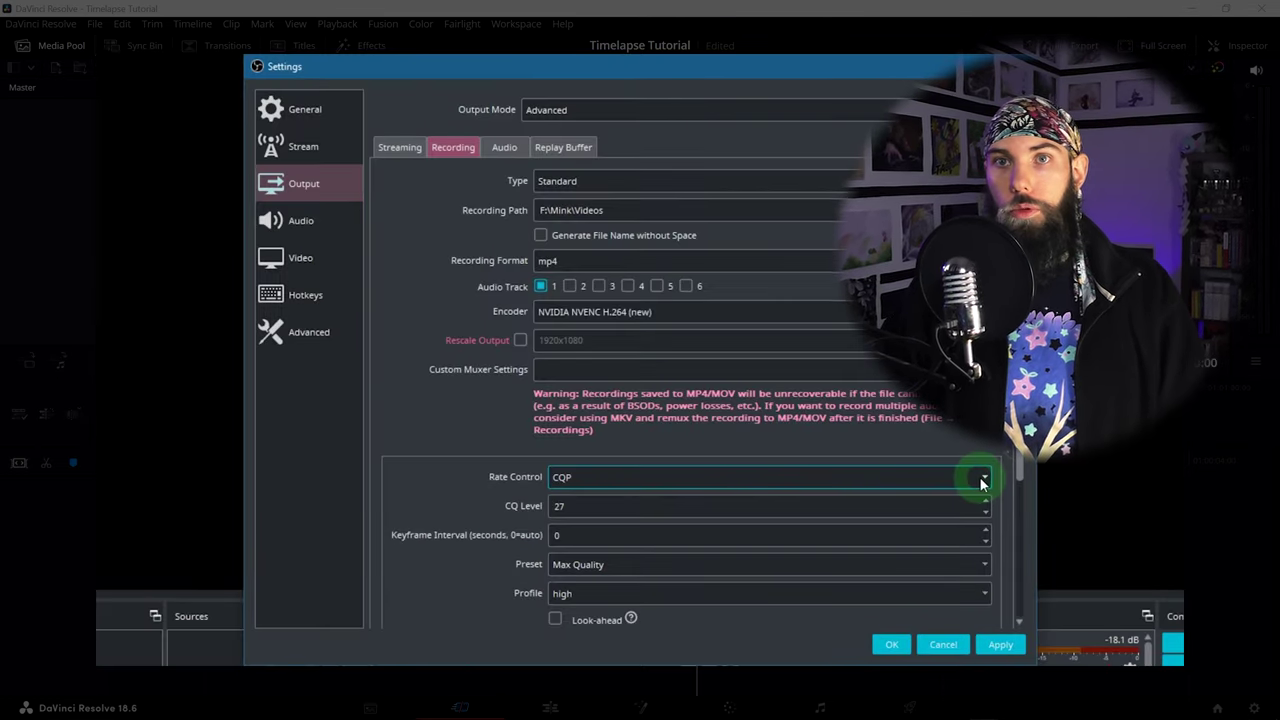
Step: Keep CQP rate control for recording, then switch to the Pause Scene to pause recording
left_click(980, 479)
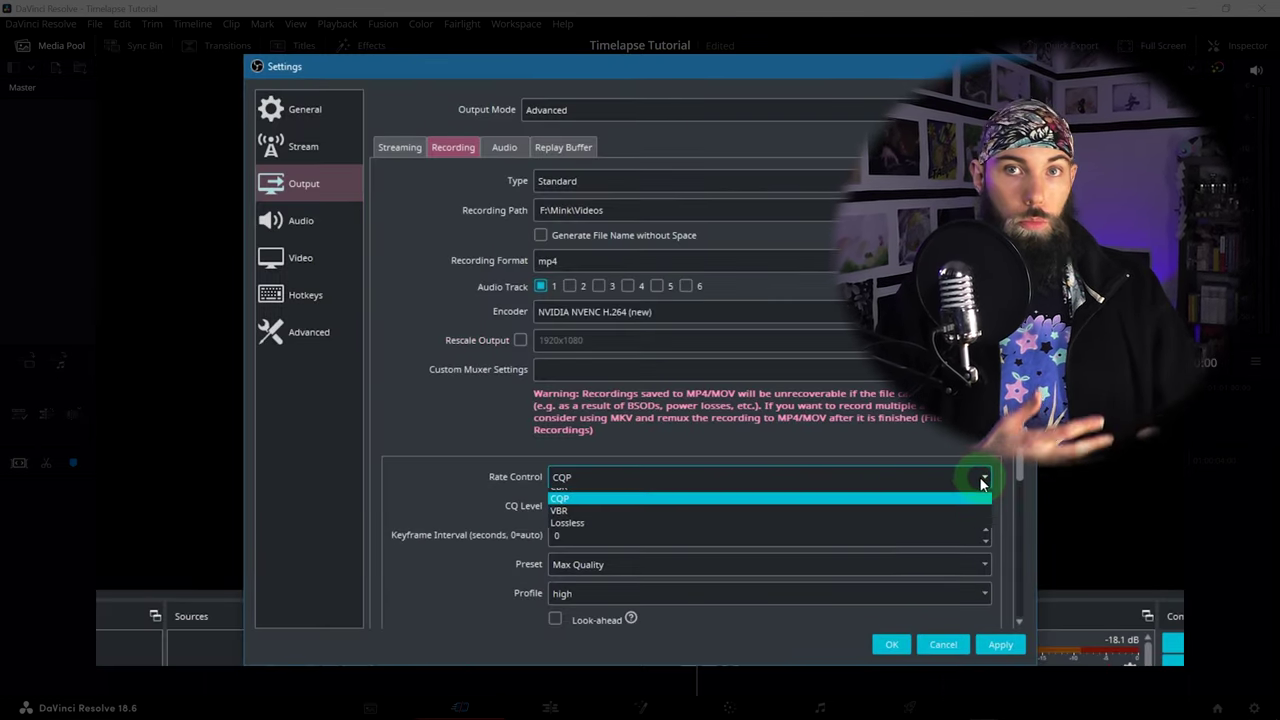
left_click(873, 506)
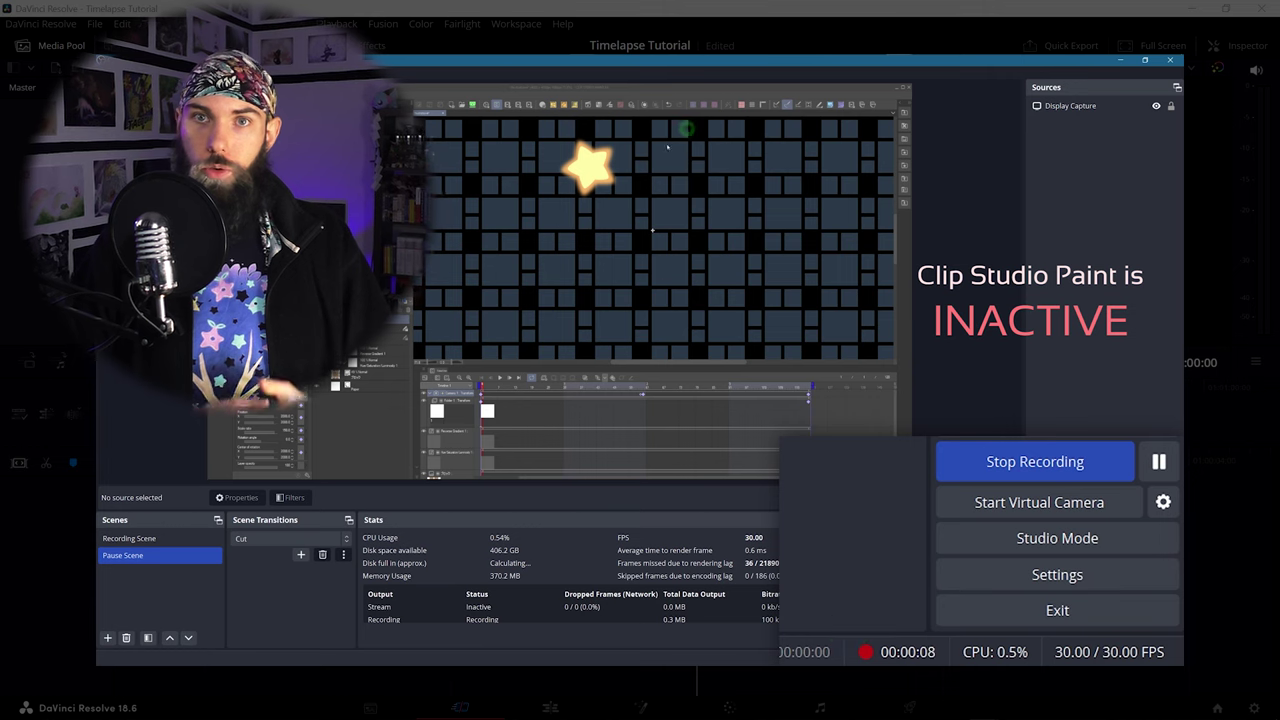
left_click(503, 378)
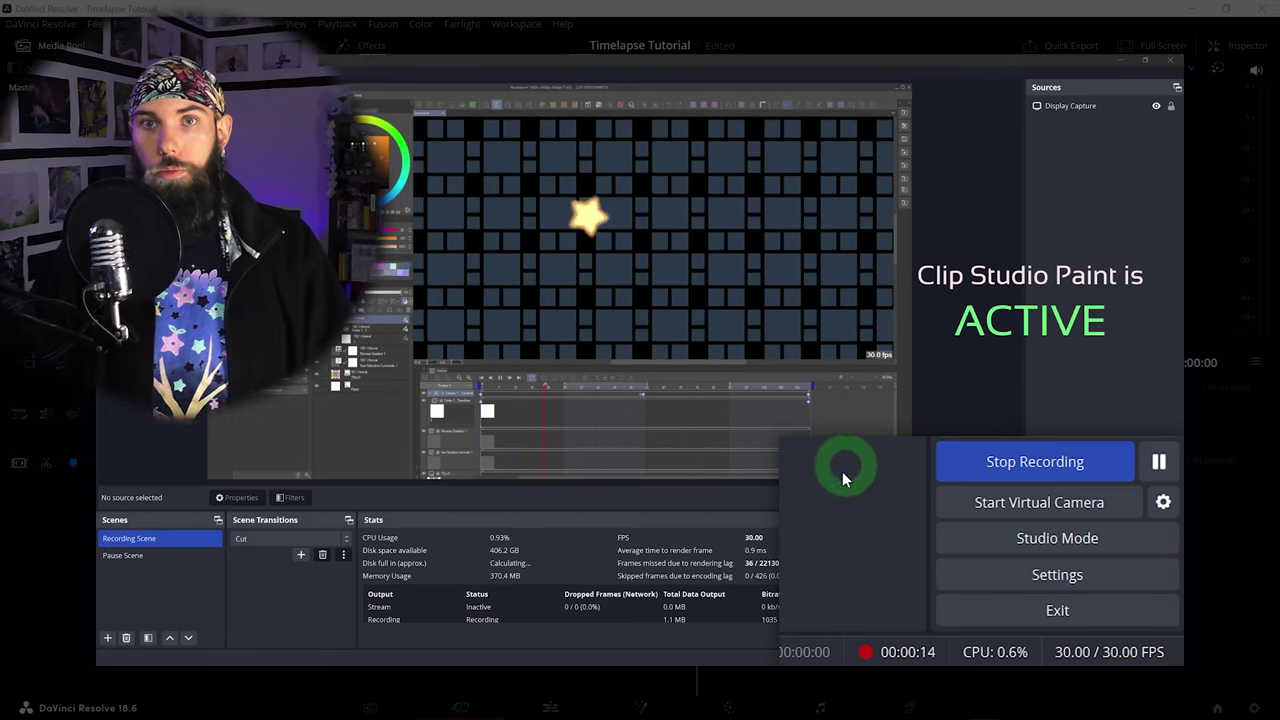
left_click(809, 488)
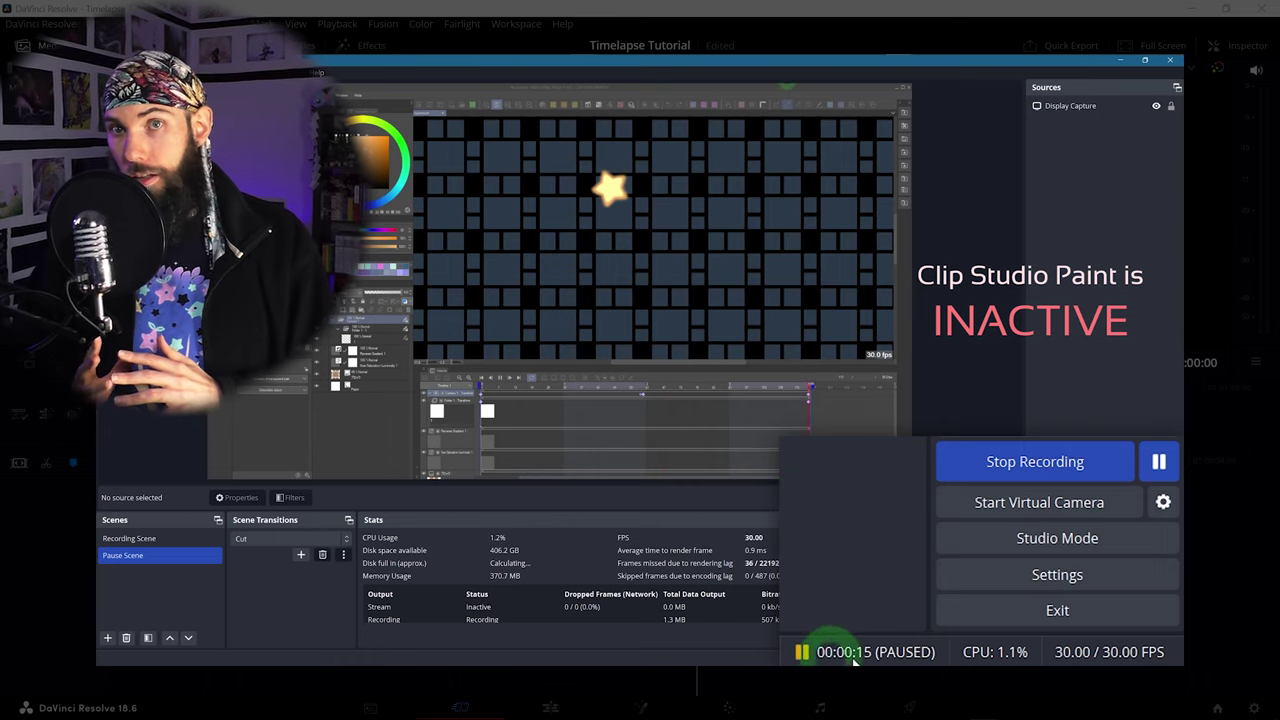
left_click(126, 553)
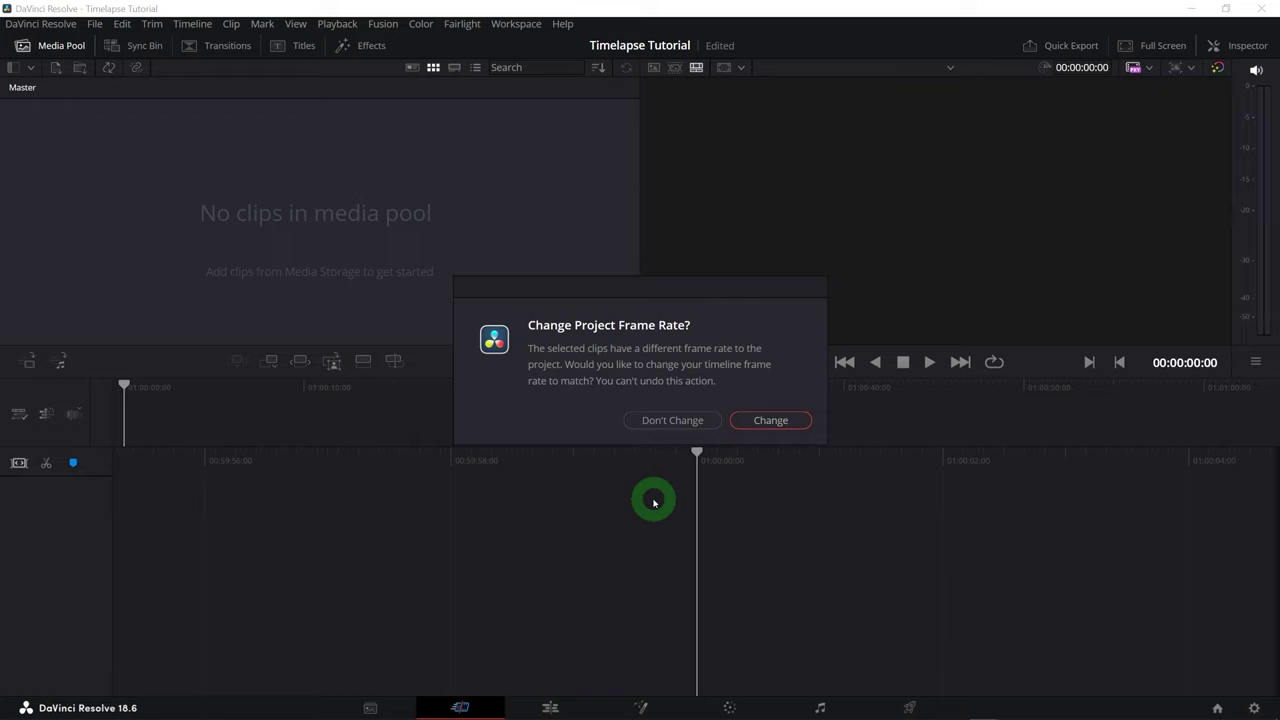
Step: Choose Don't Change so the project frame rate stays as it is
left_click(665, 418)
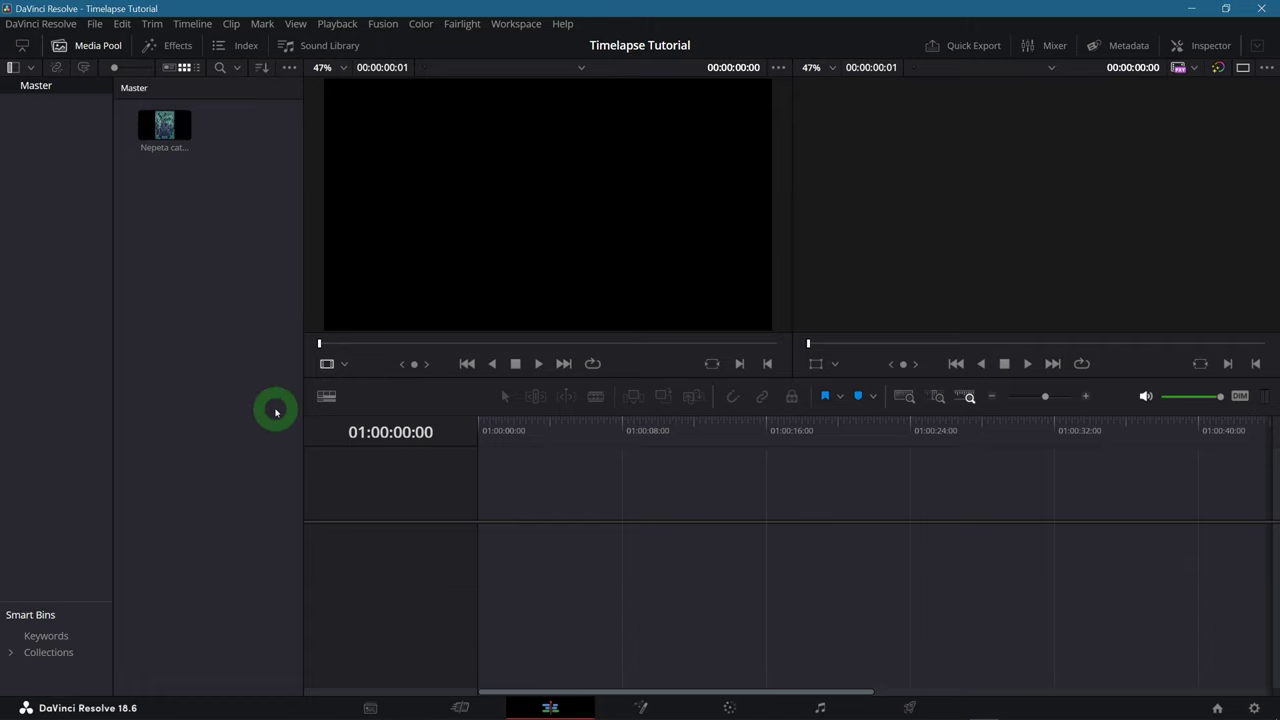
Step: Load the catnip clip and view its info: 854x1280, 30 fps, H.264 Main L4.2
left_click(178, 130)
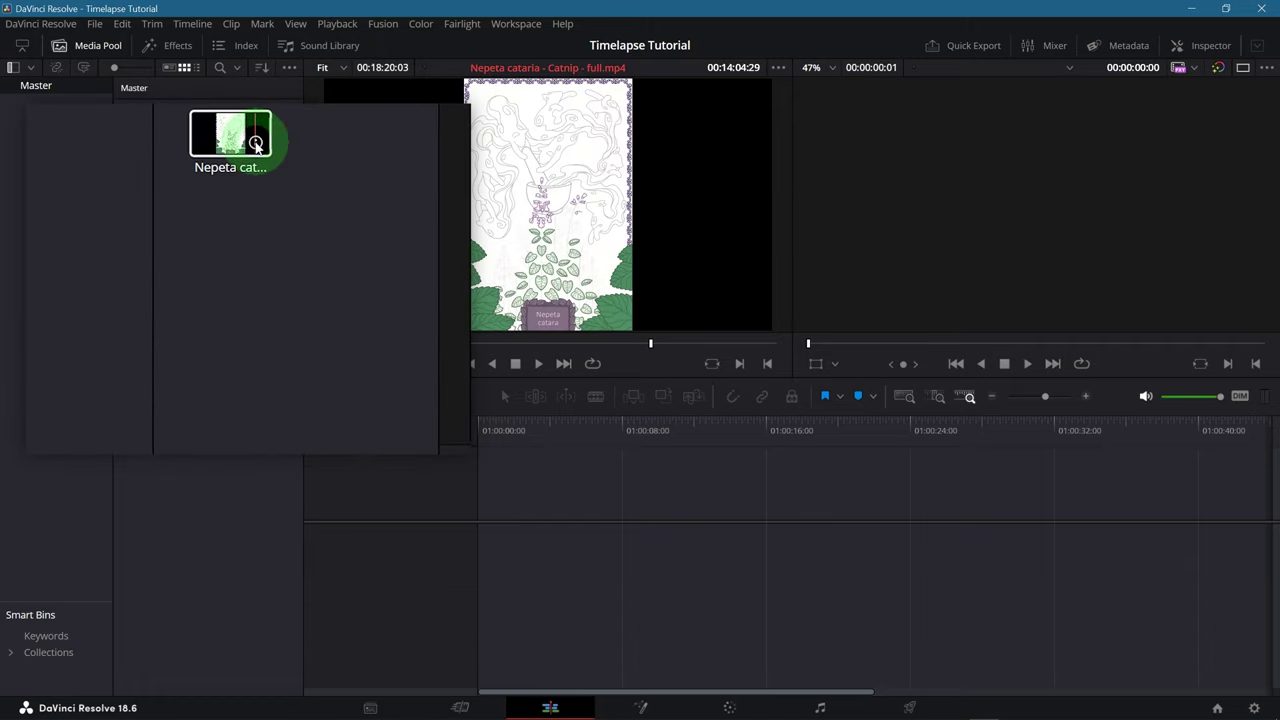
mouse_move(256, 144)
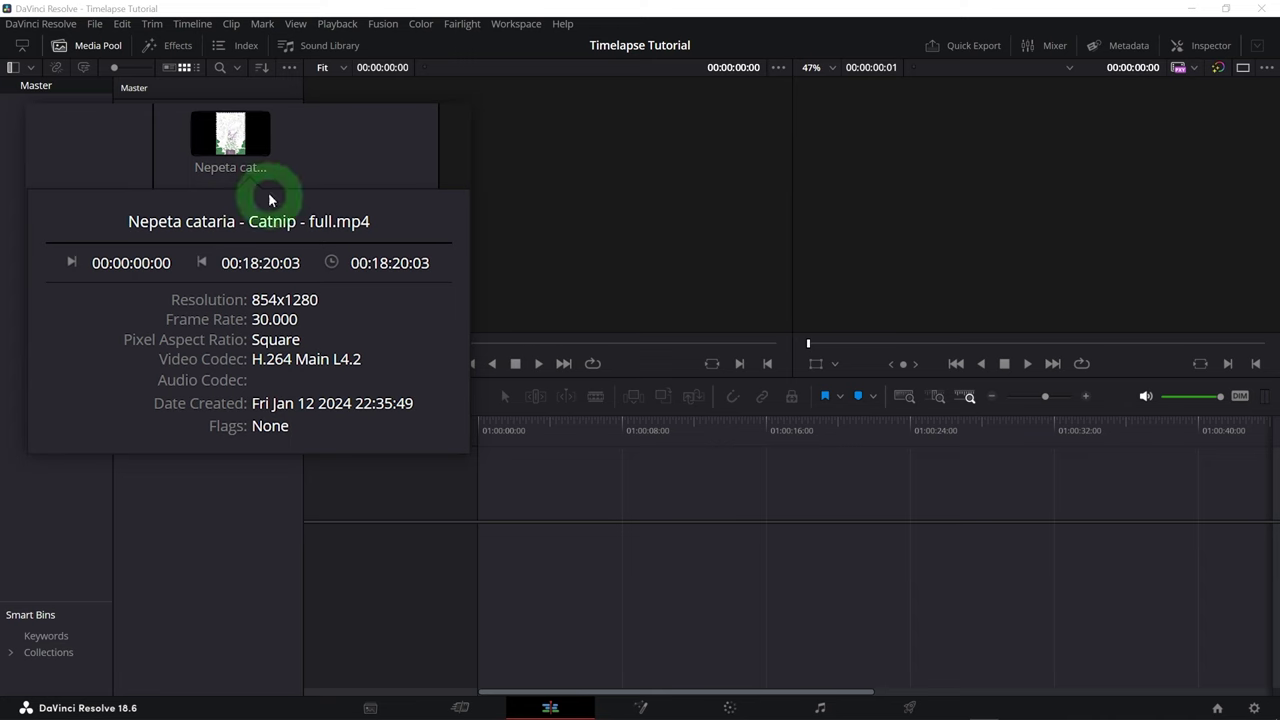
Step: Start a new timeline from the selected catnip clip
left_click(232, 135)
right_click(240, 145)
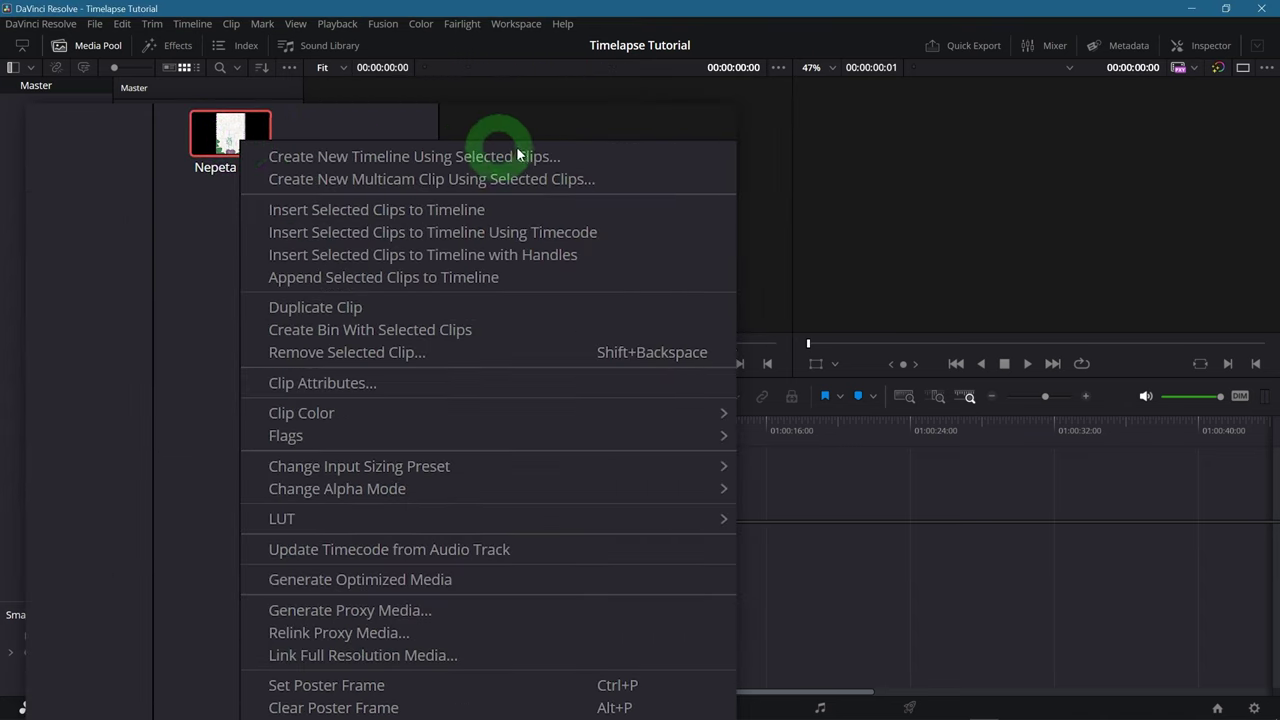
left_click(616, 158)
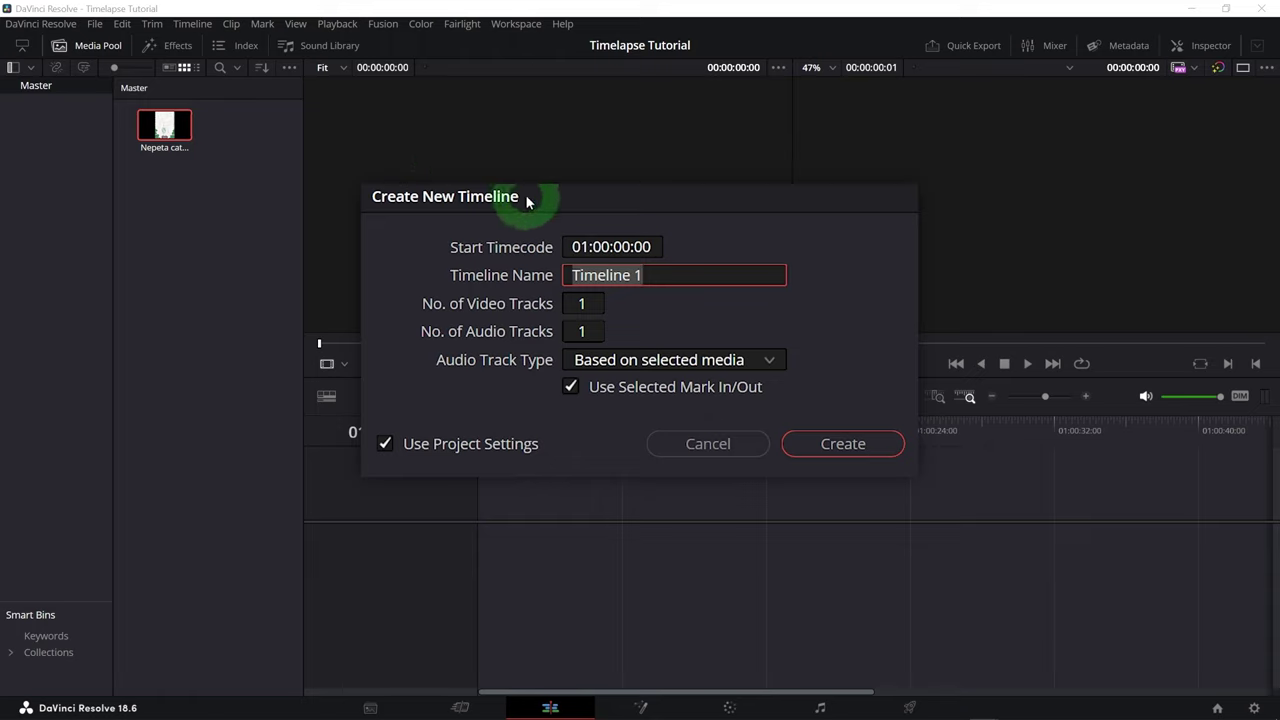
Step: Set start timecode 00:00:00:00, name the timeline Timelapse, and show its custom Format settings
left_click(603, 246)
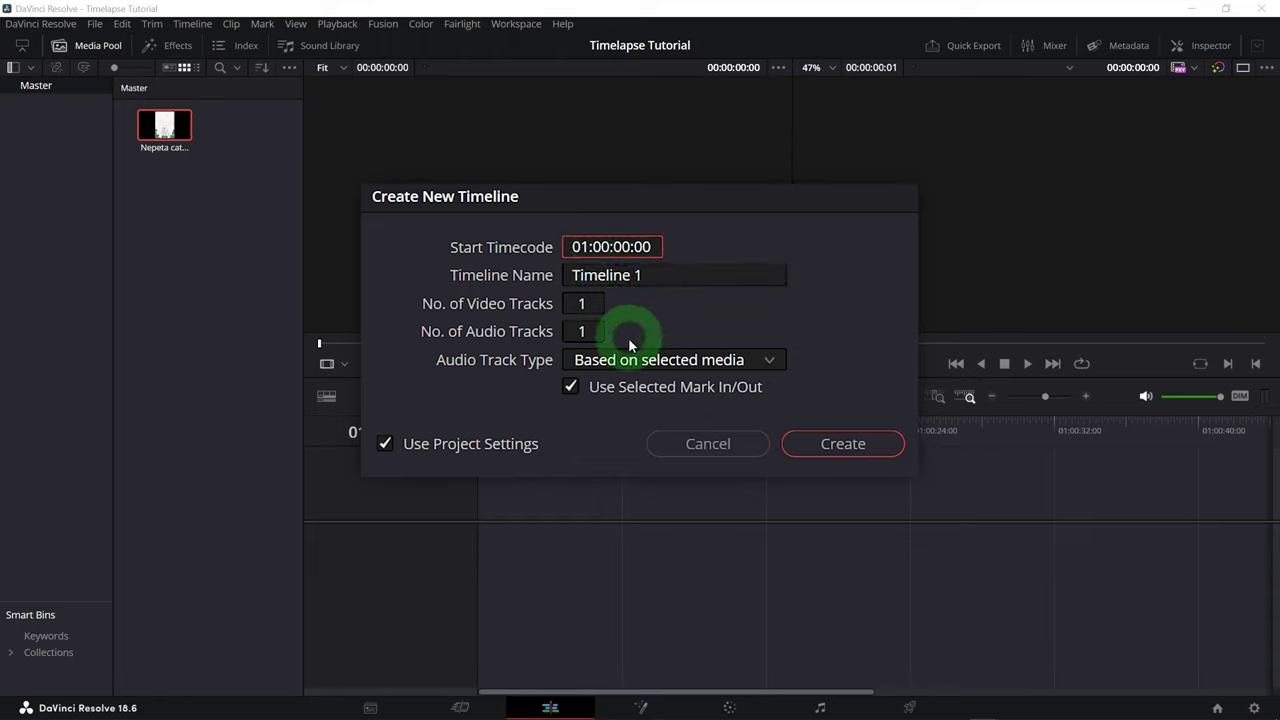
key("BackSpace")
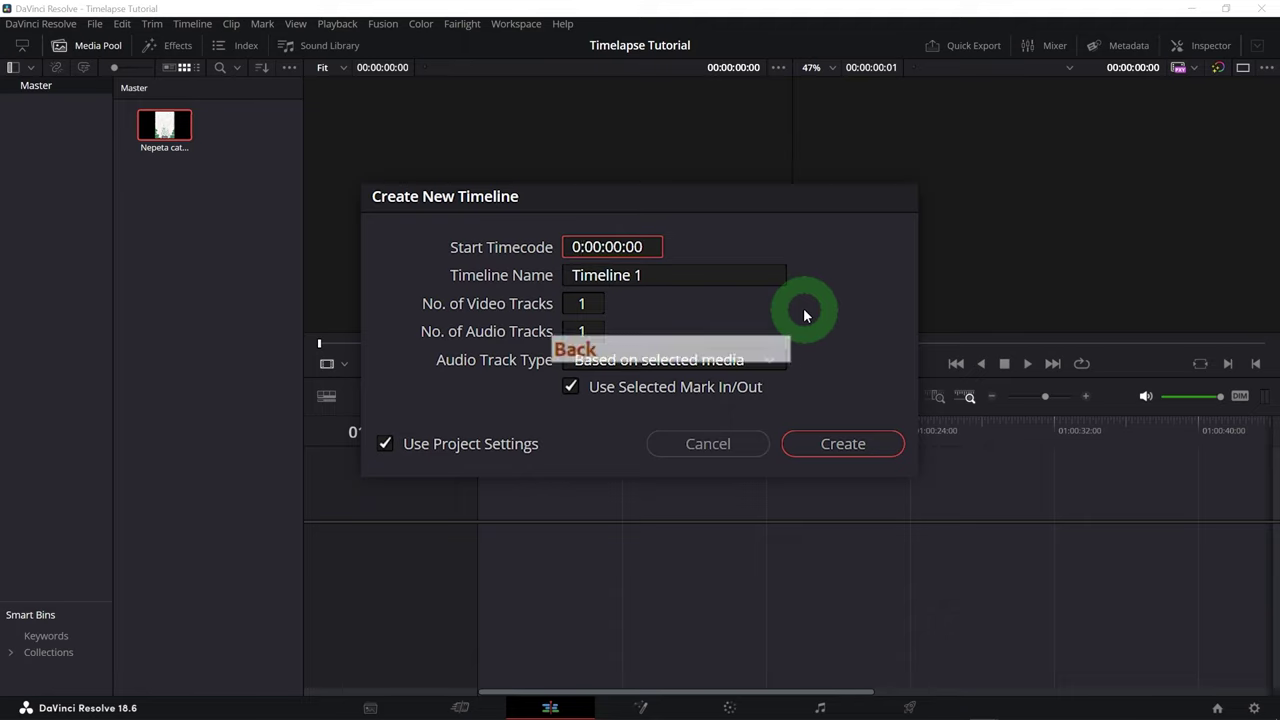
type("0")
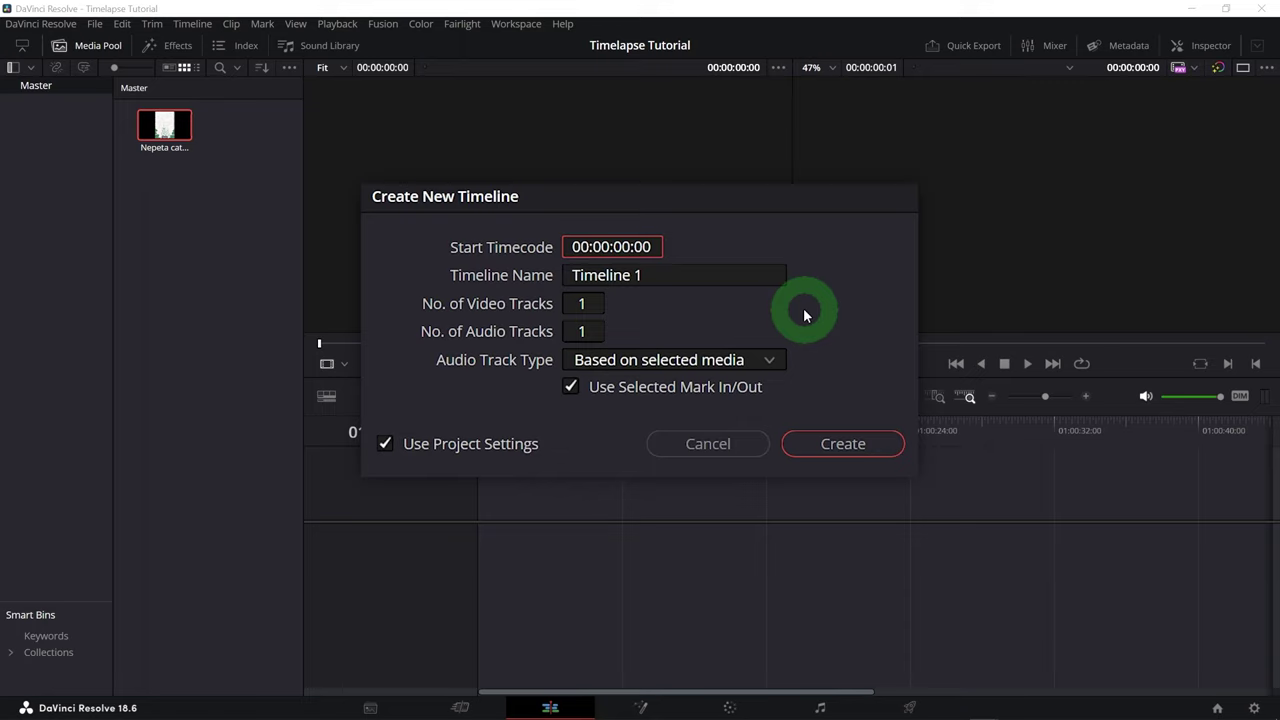
left_click(663, 277)
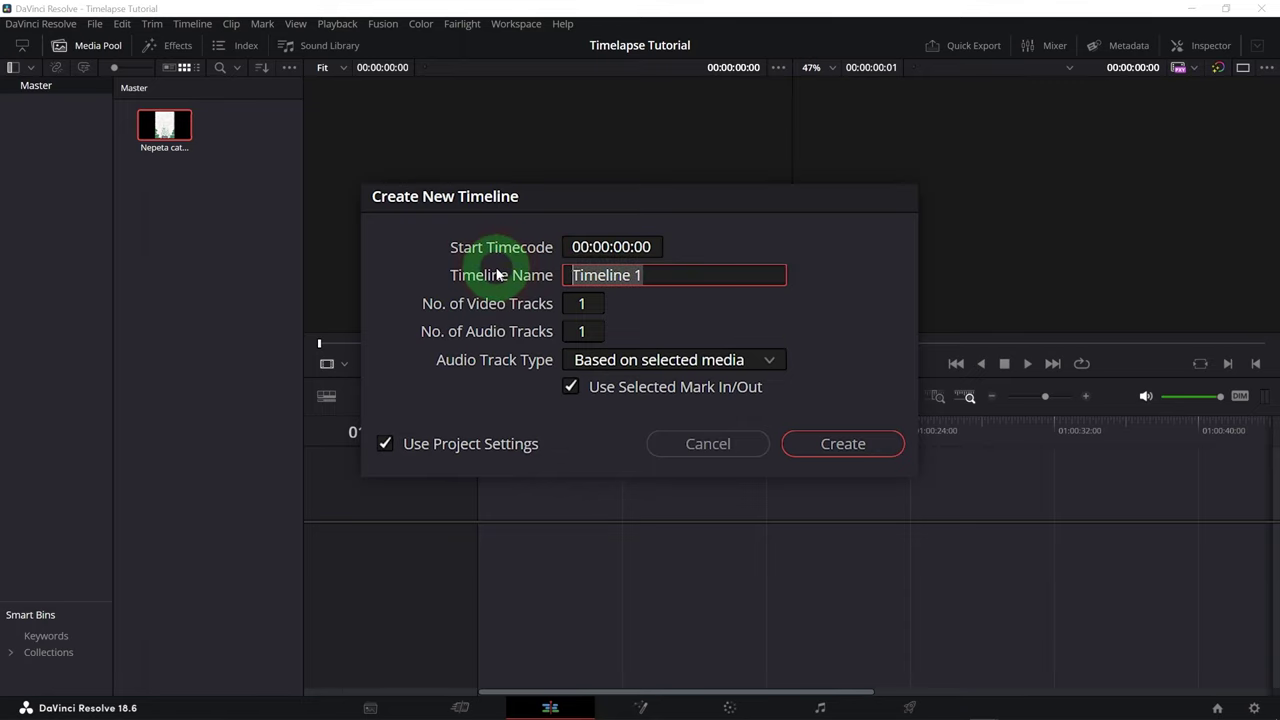
type("Tim")
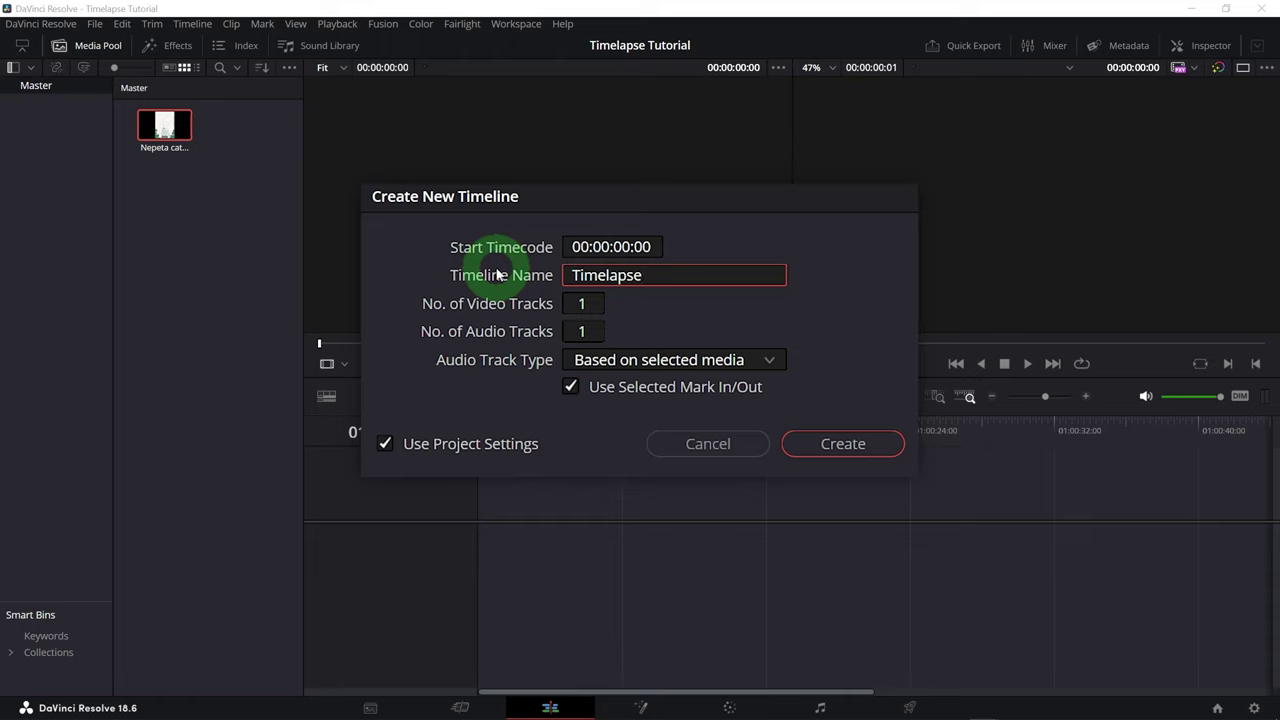
left_click(386, 444)
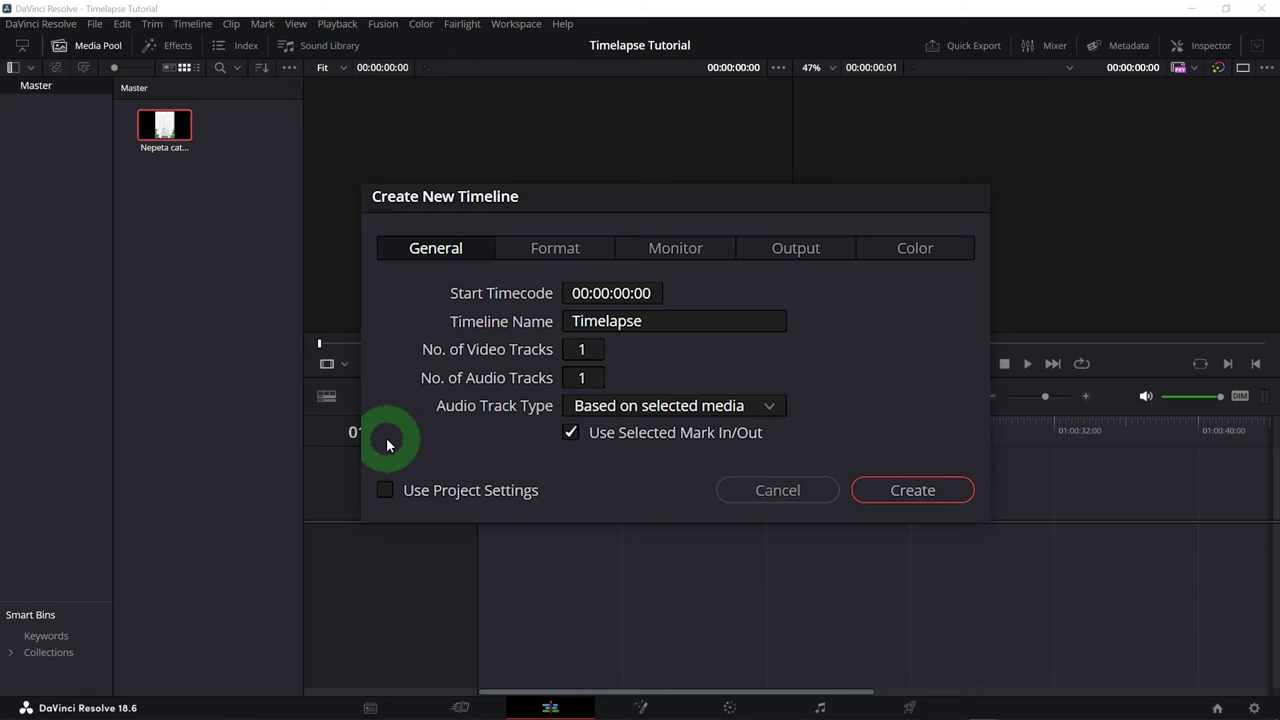
left_click(557, 252)
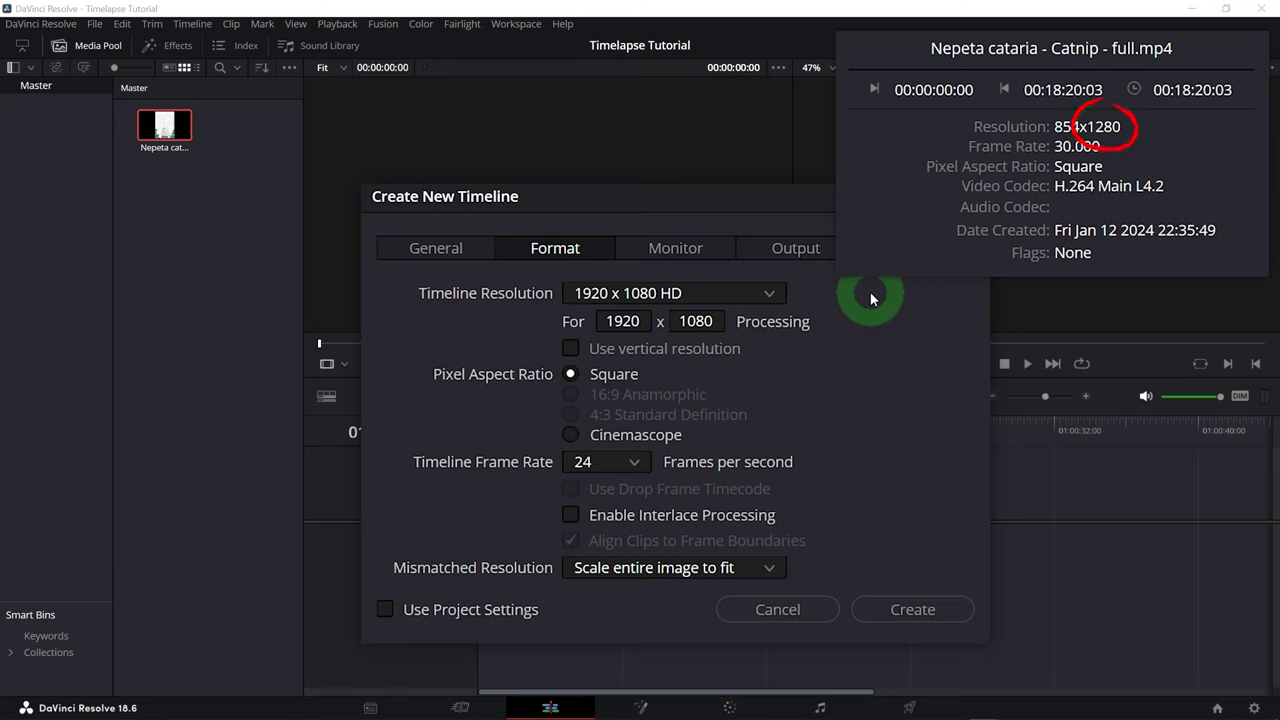
Step: Set the timeline resolution to 1280 x 1280
left_click(621, 321)
type("1280")
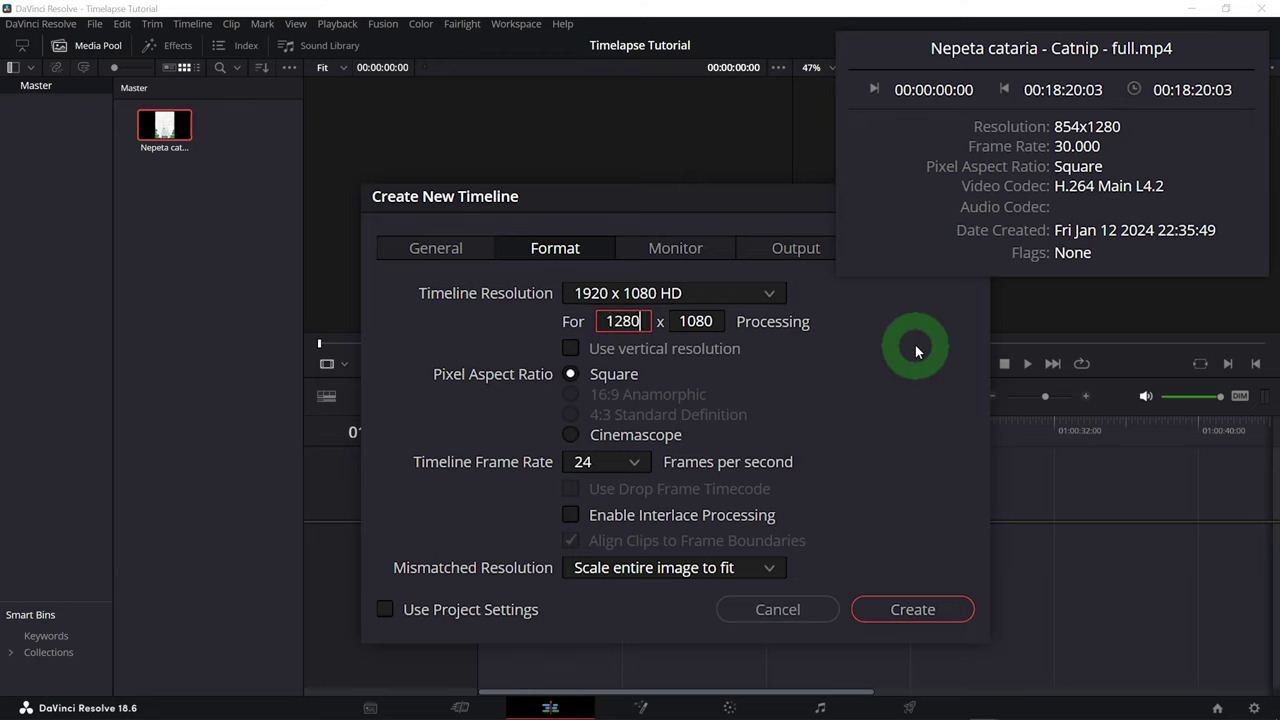
key("Tab")
type("120")
key("BackSpace")
type("80")
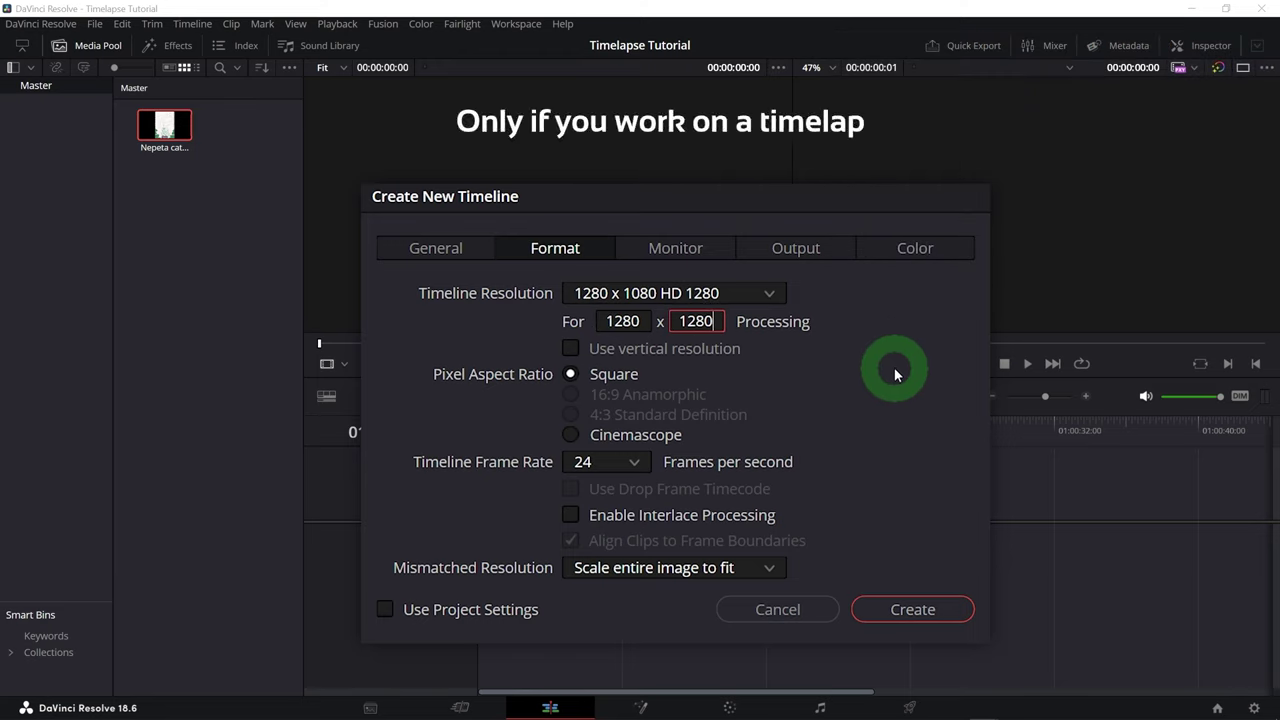
left_click(632, 462)
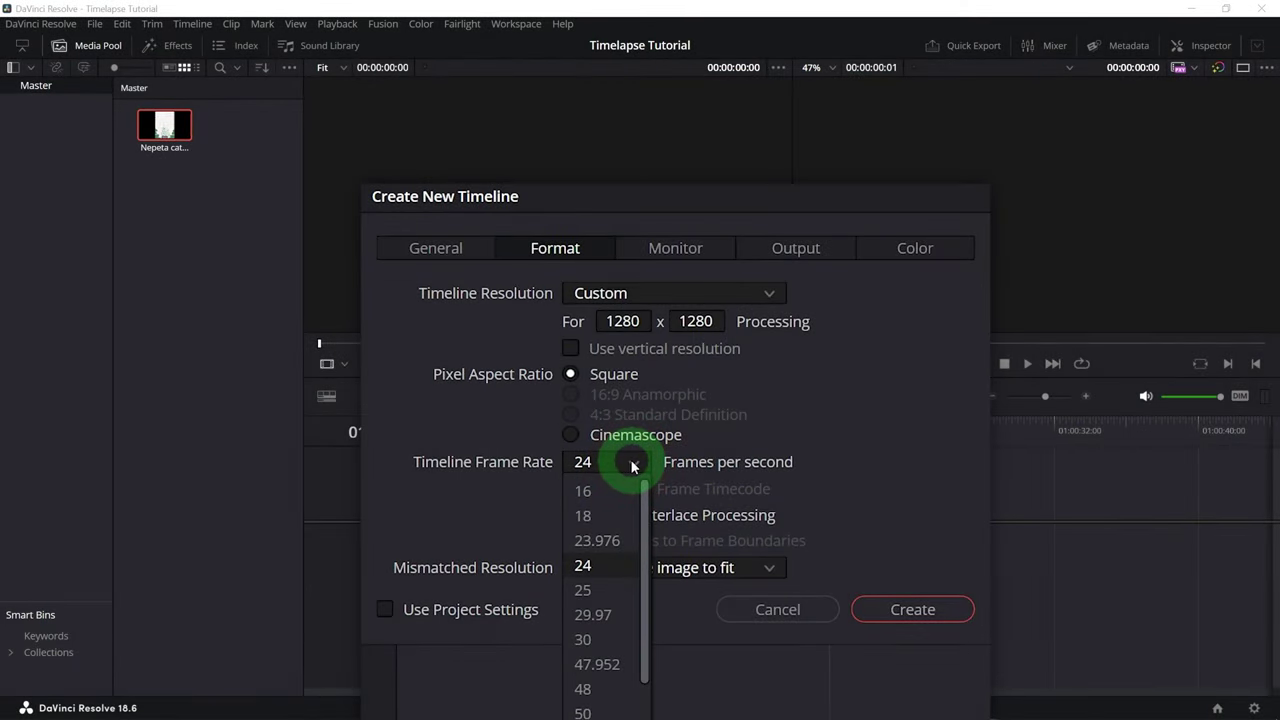
Step: Choose 30 fps as the new timeline's frame rate
left_click(586, 640)
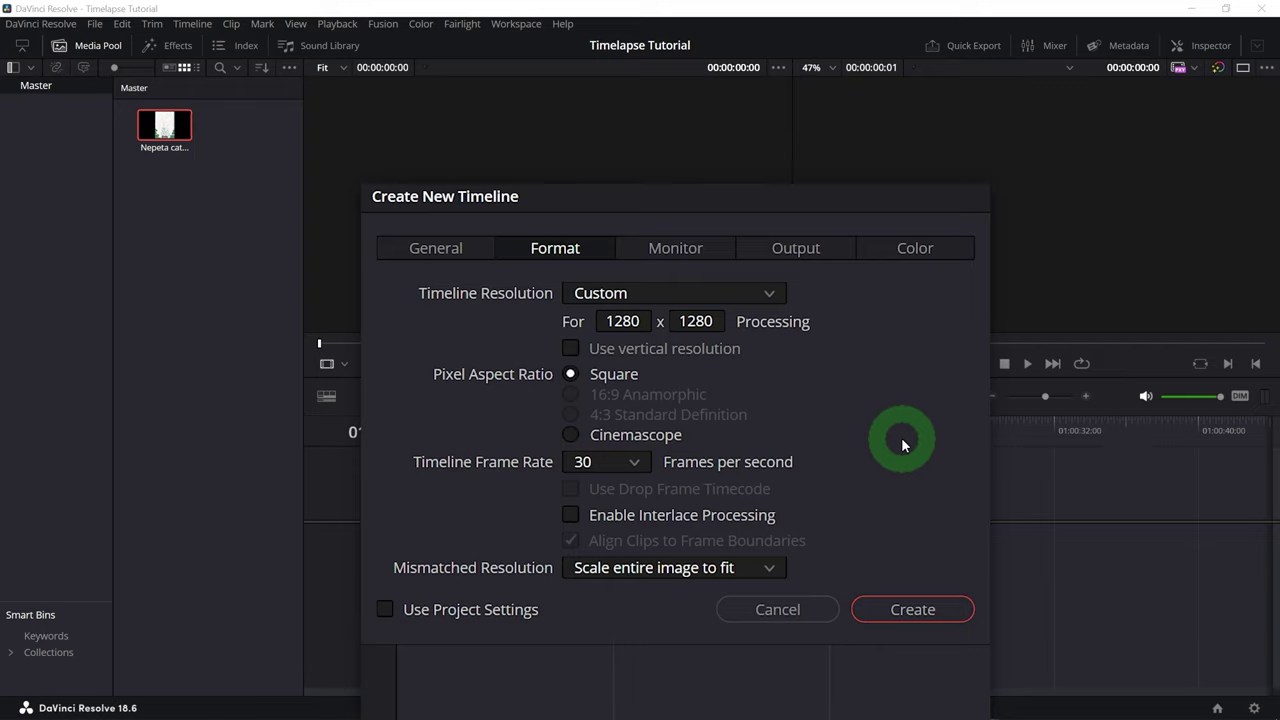
Step: Create the Timelapse timeline and zoom out to see the whole catnip clip
left_click(903, 609)
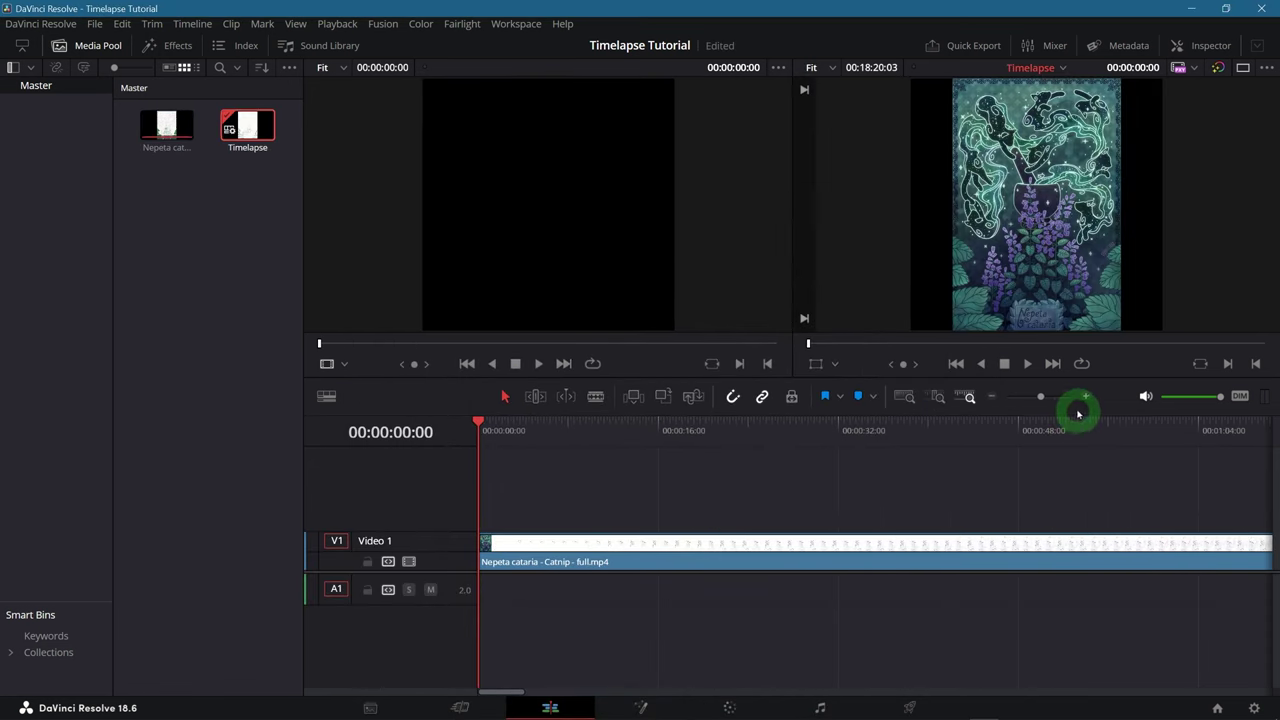
left_click(992, 397)
left_click_drag(1043, 394, 1020, 397)
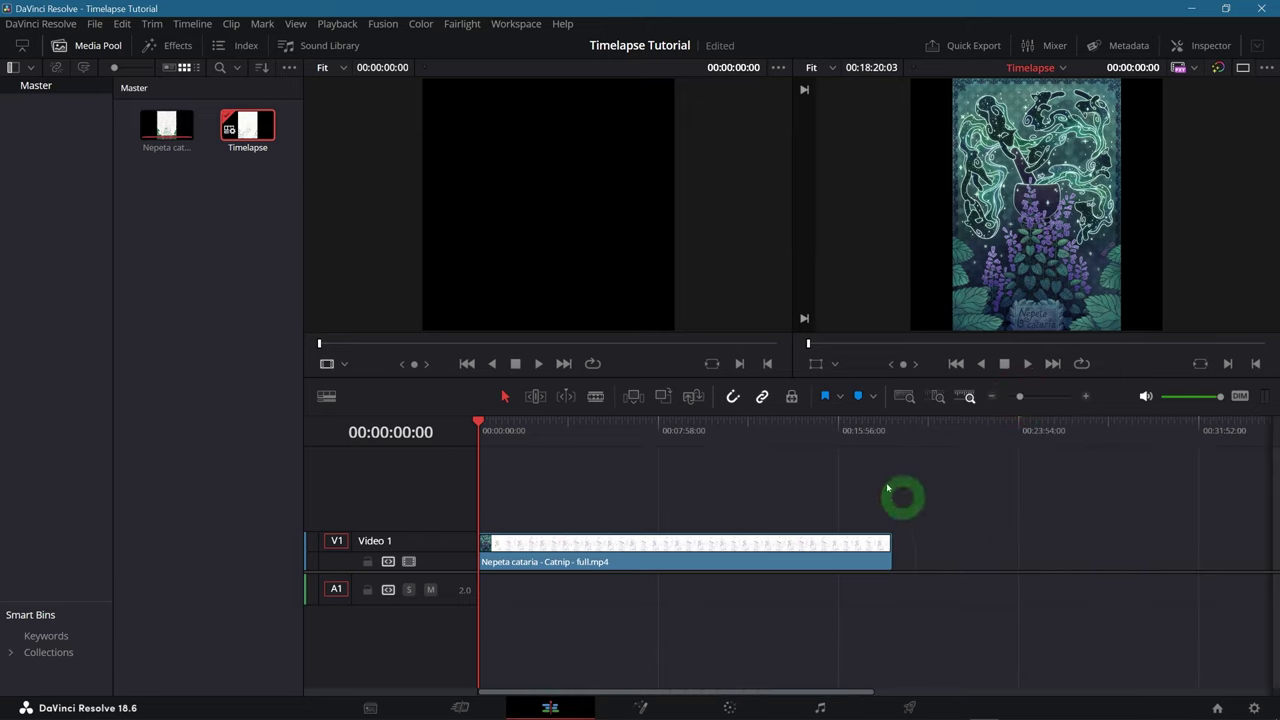
Step: Change the catnip clip's speed to 700%, shortening it to 00:02:37:04
right_click(680, 545)
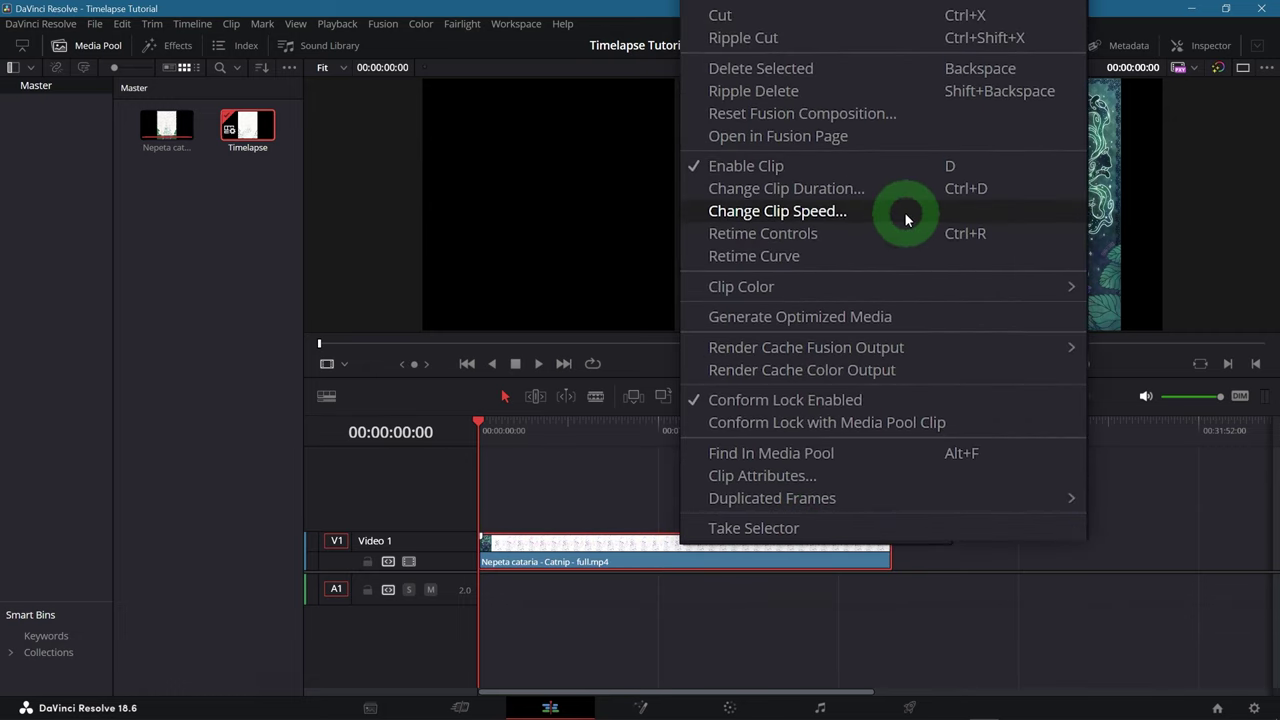
left_click(906, 217)
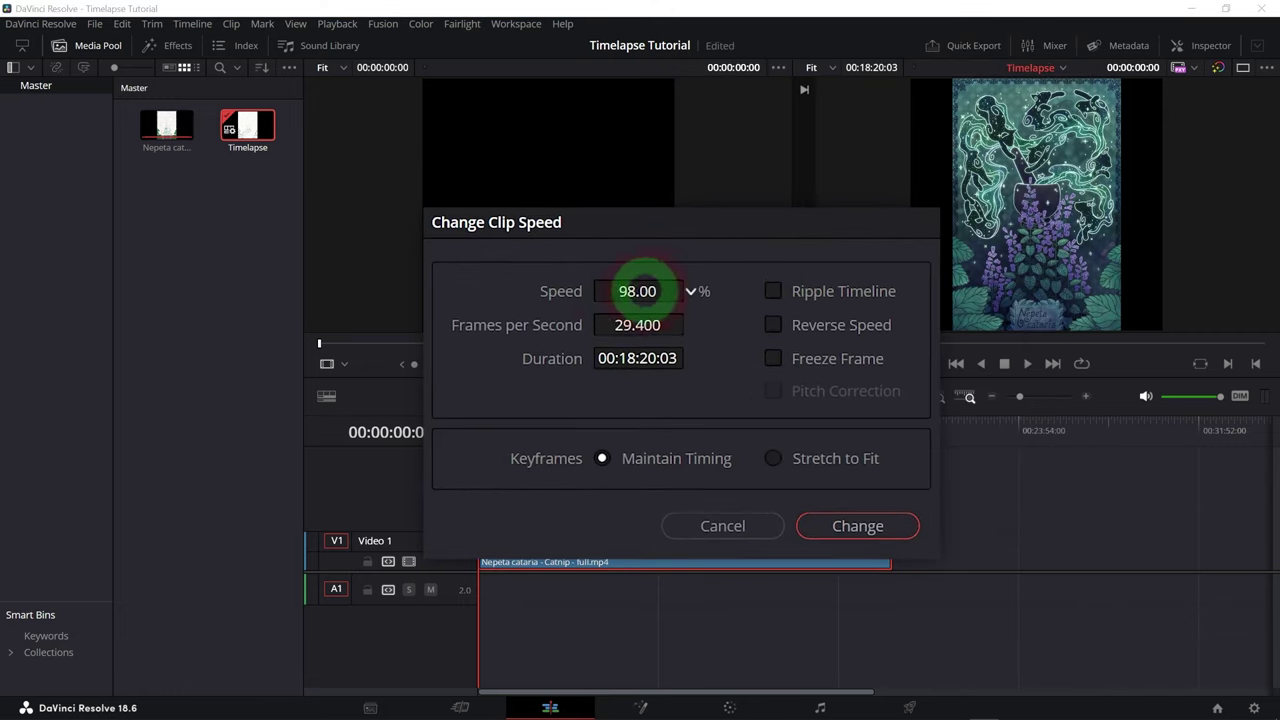
mouse_move(637, 291)
left_mouse_down()
mouse_move(677, 290)
mouse_move(609, 290)
mouse_move(630, 291)
left_mouse_up()
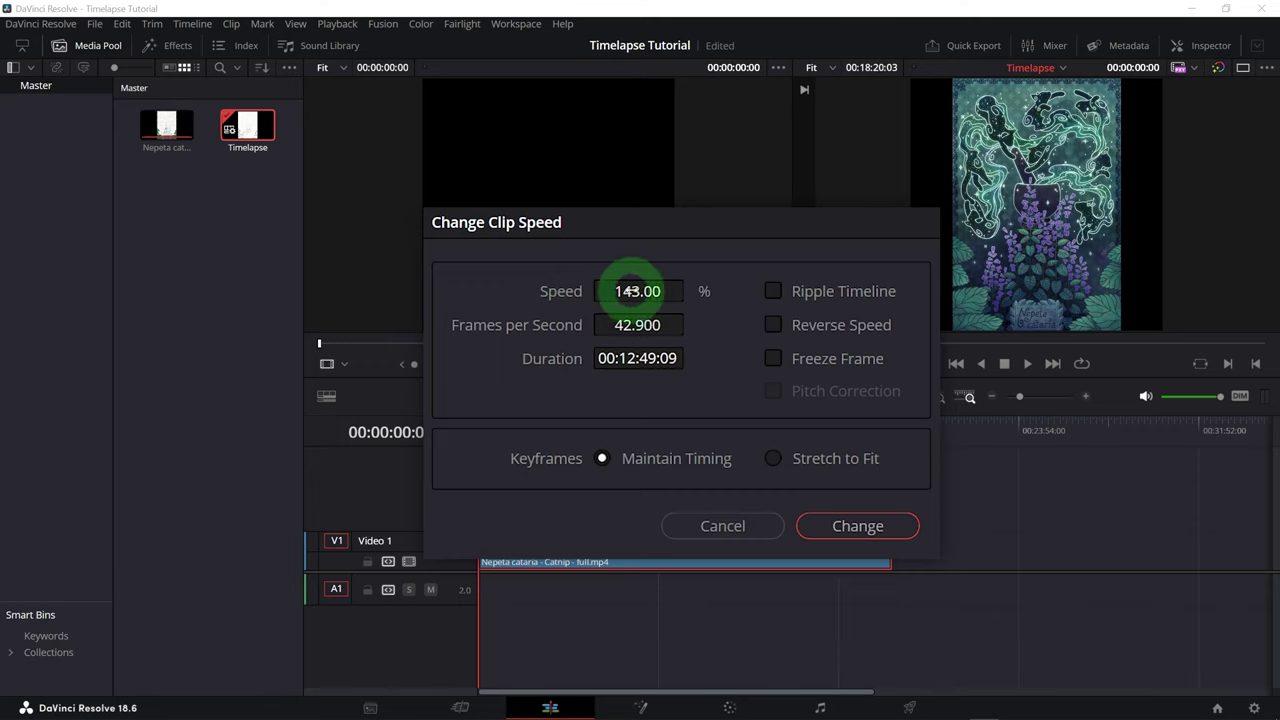
type("700")
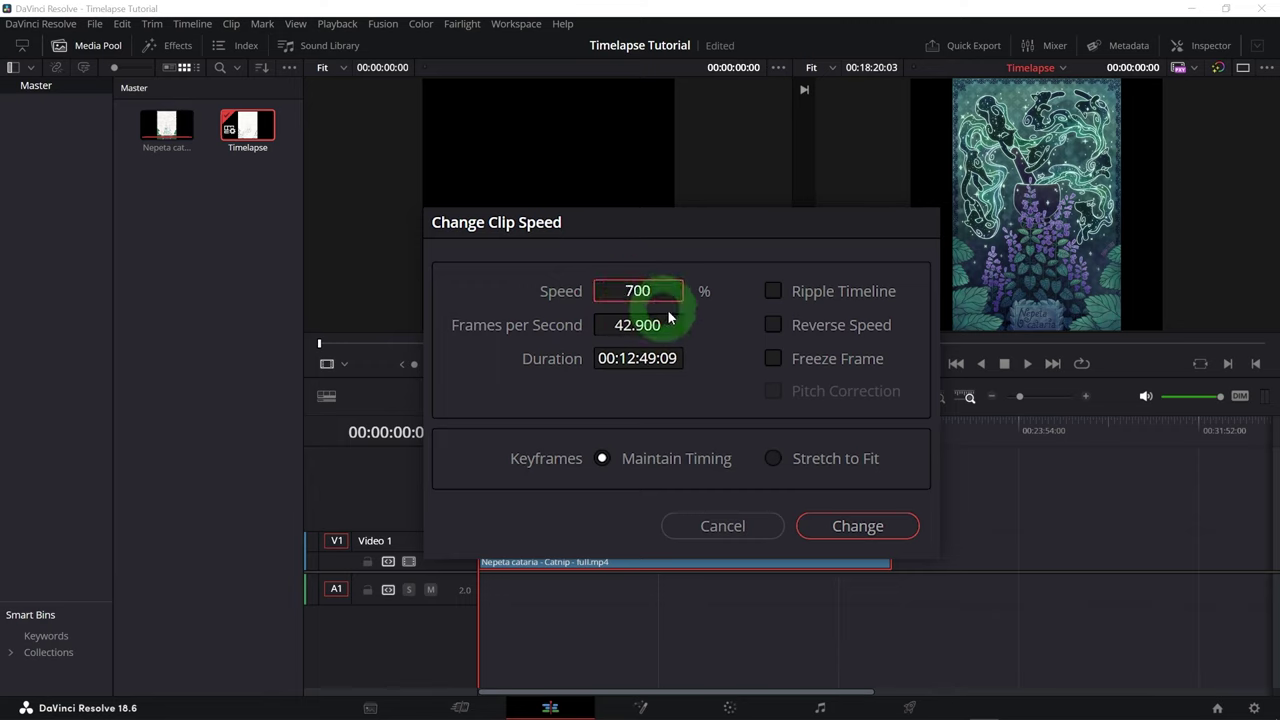
key("Tab")
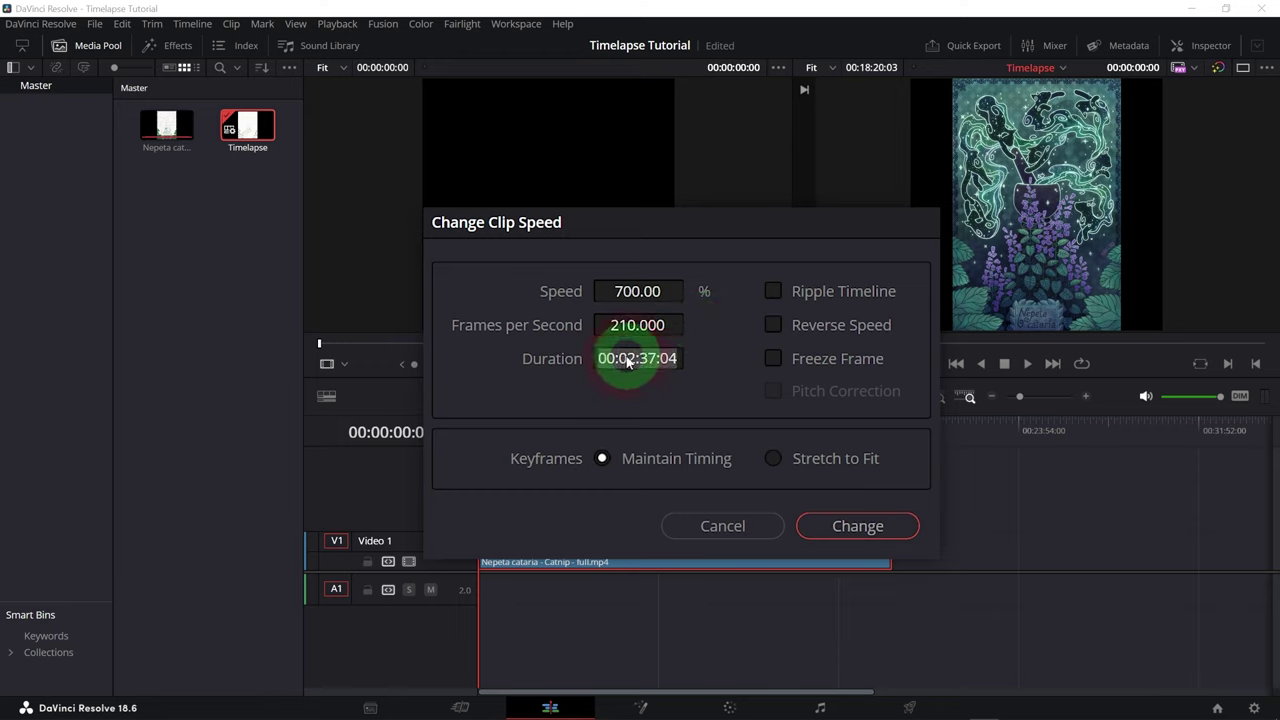
left_click_drag(623, 357, 721, 368)
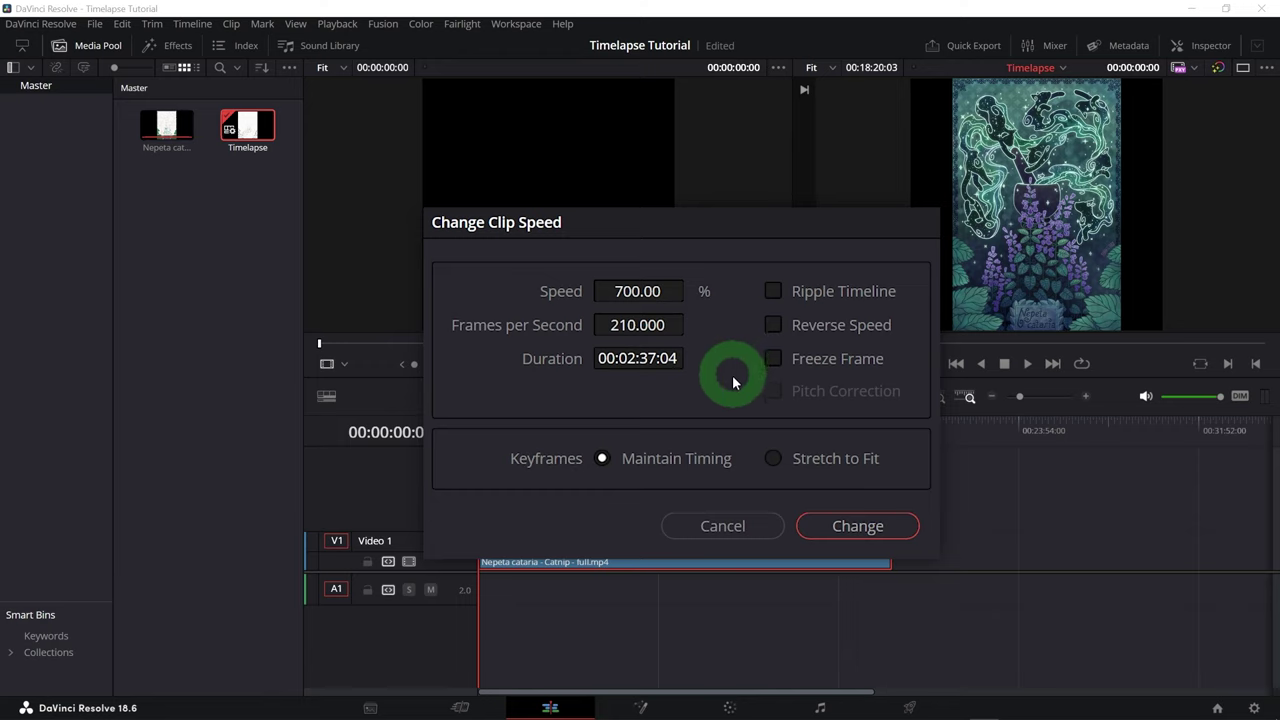
left_click(857, 526)
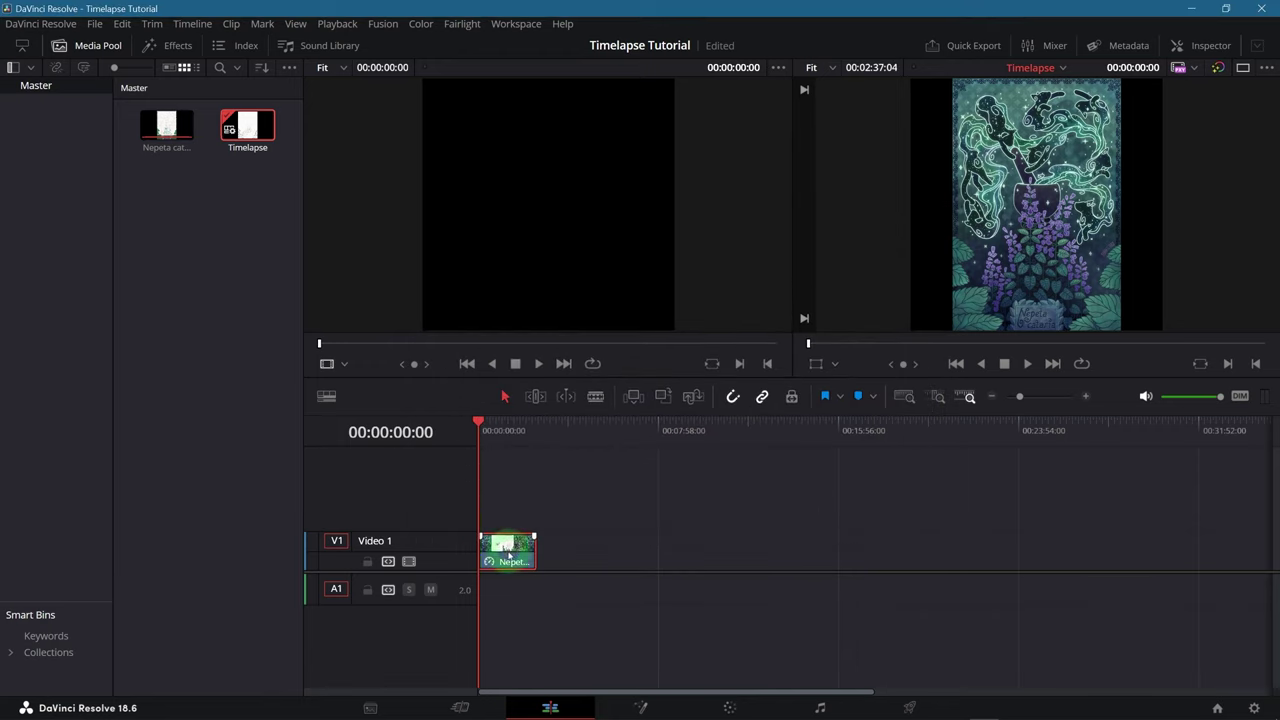
Step: Play the timelapse from the middle and around 00:01:55, 00:02:11 and 00:02:20 to review it
left_click_drag(1019, 396, 1036, 397)
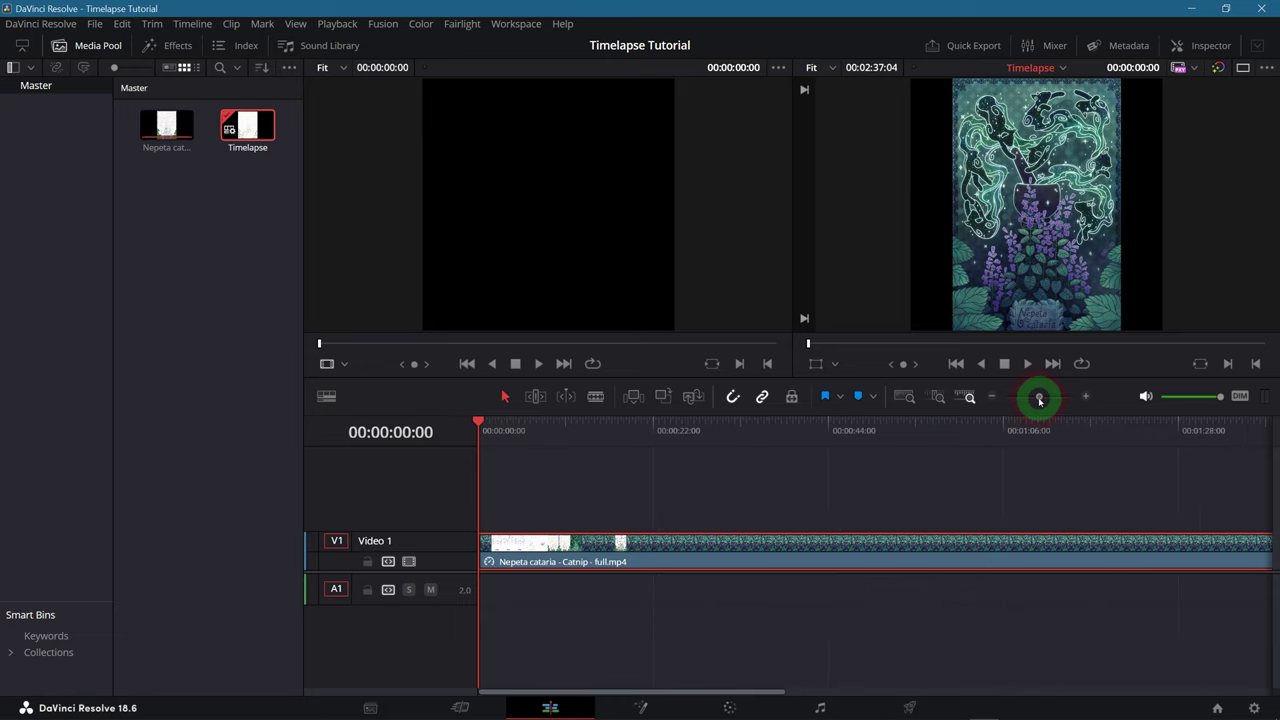
left_click(1108, 416)
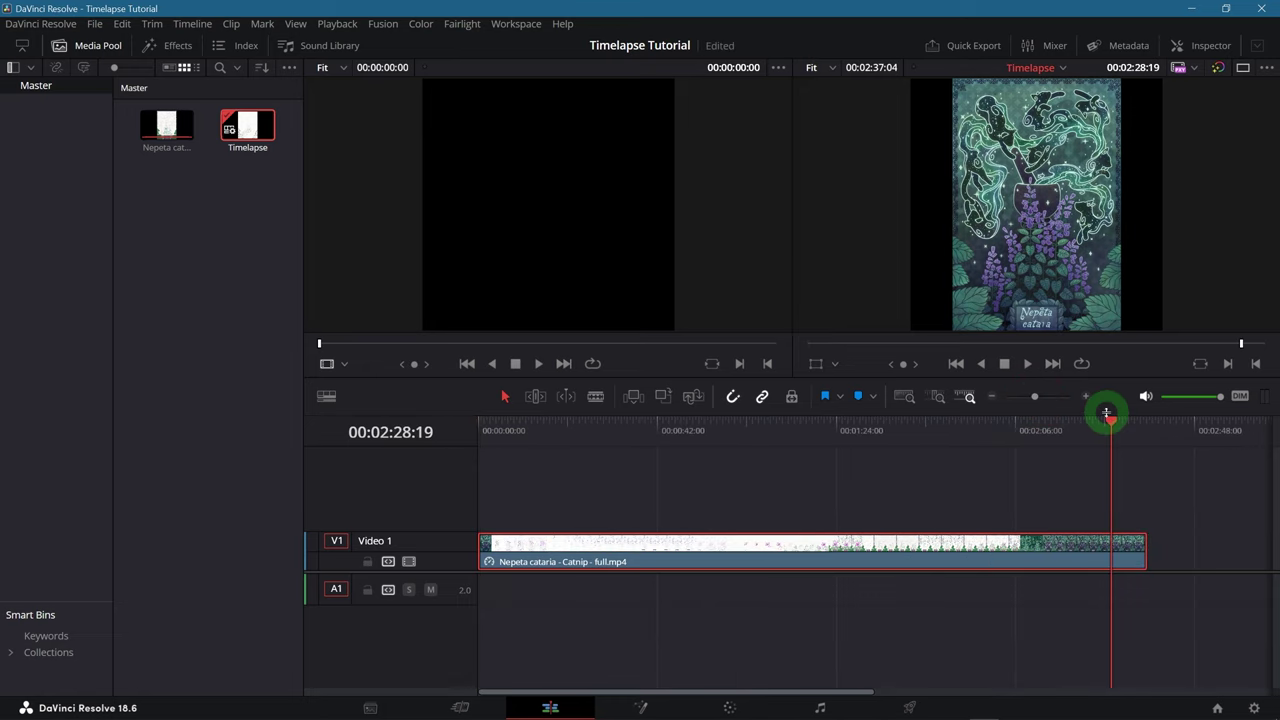
left_click(781, 421)
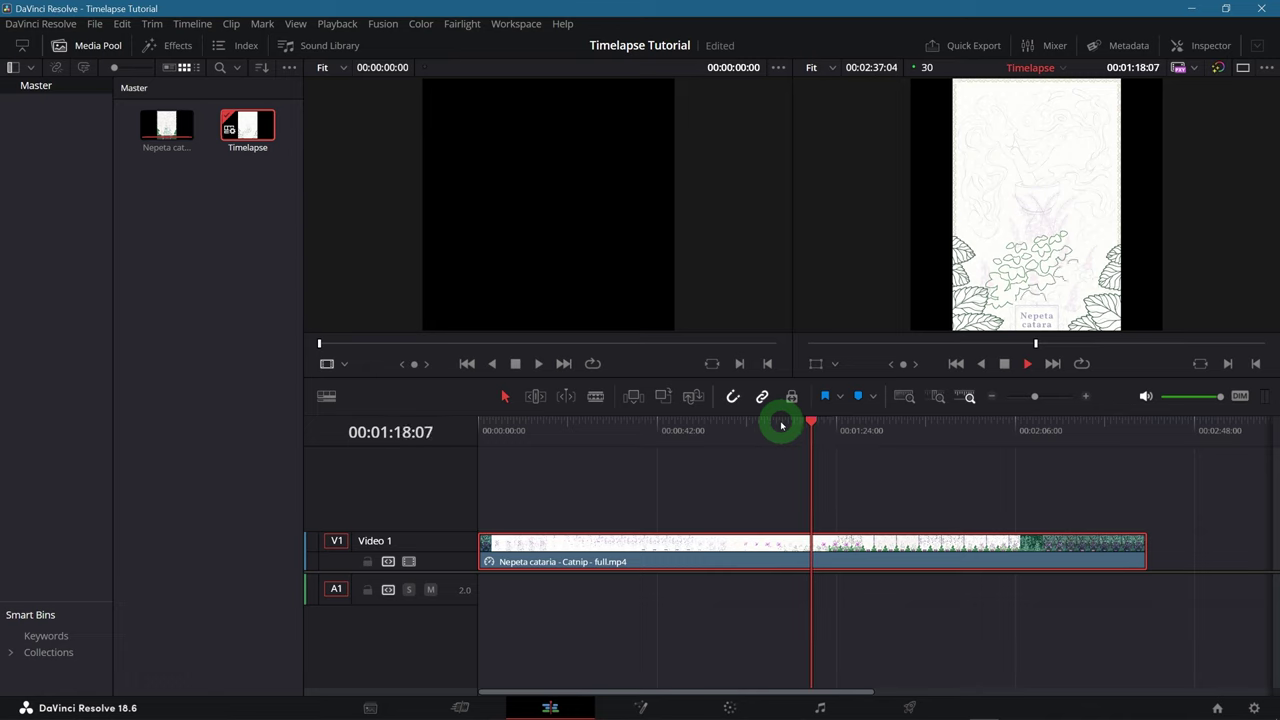
left_click(967, 425)
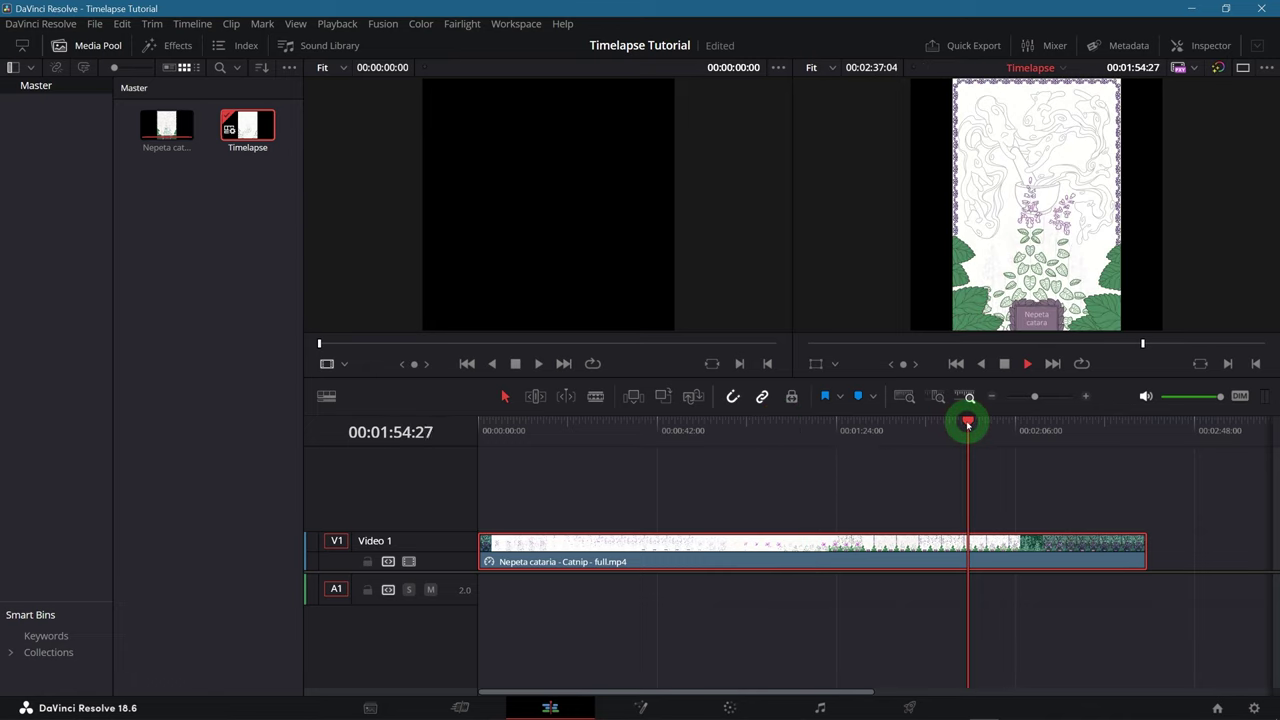
left_click(1038, 427)
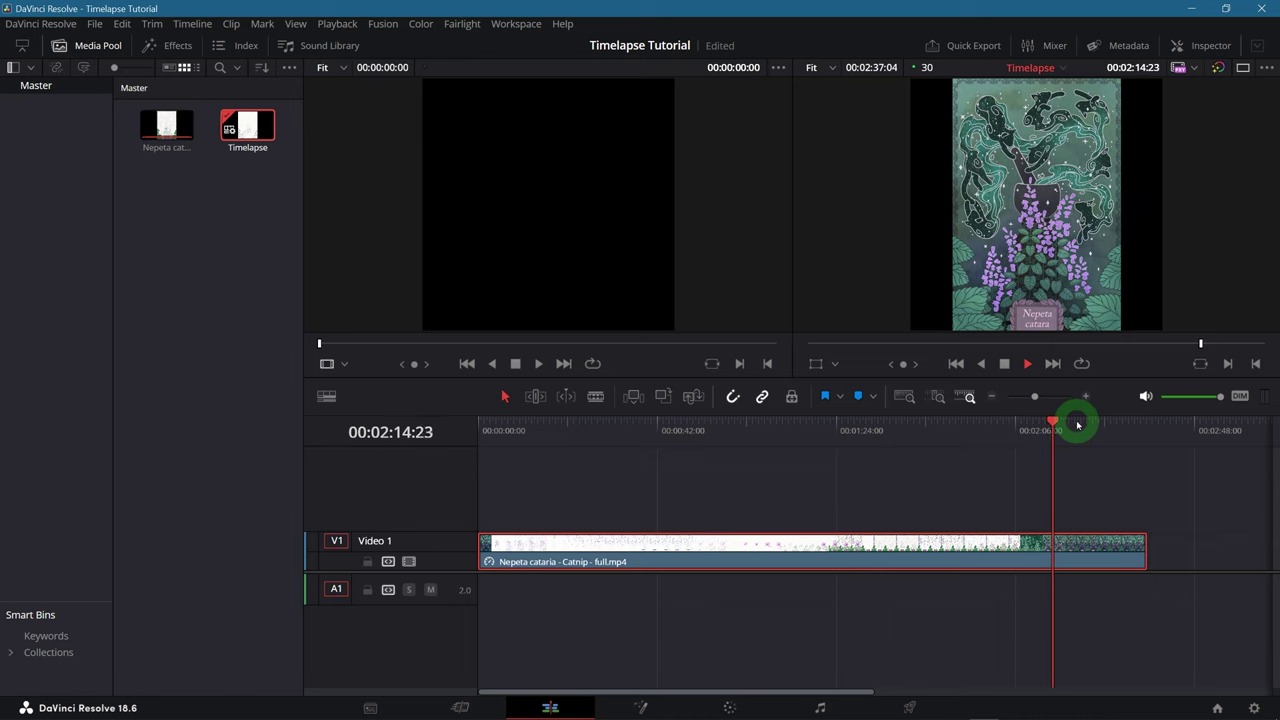
left_click(1077, 424)
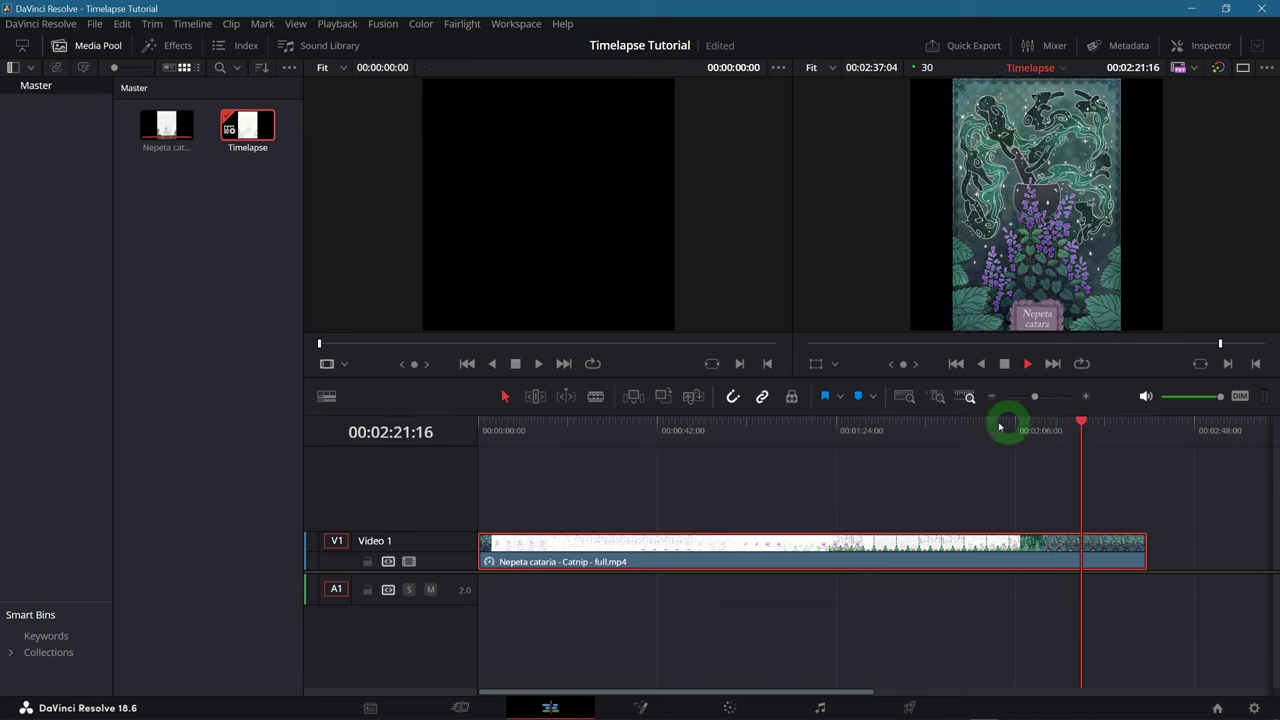
key("space")
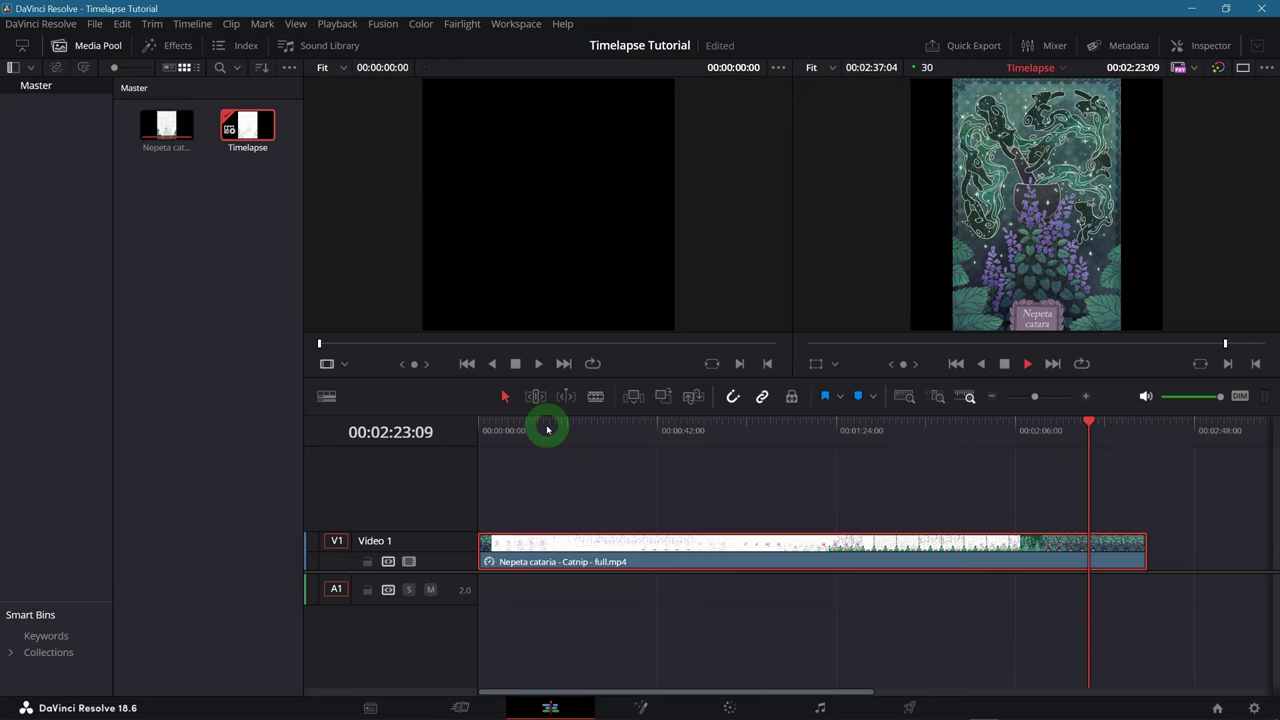
Step: Switch to Blade mode and split the Video 1 catnip clip at four points, including at the playhead
left_click_drag(547, 429, 576, 430)
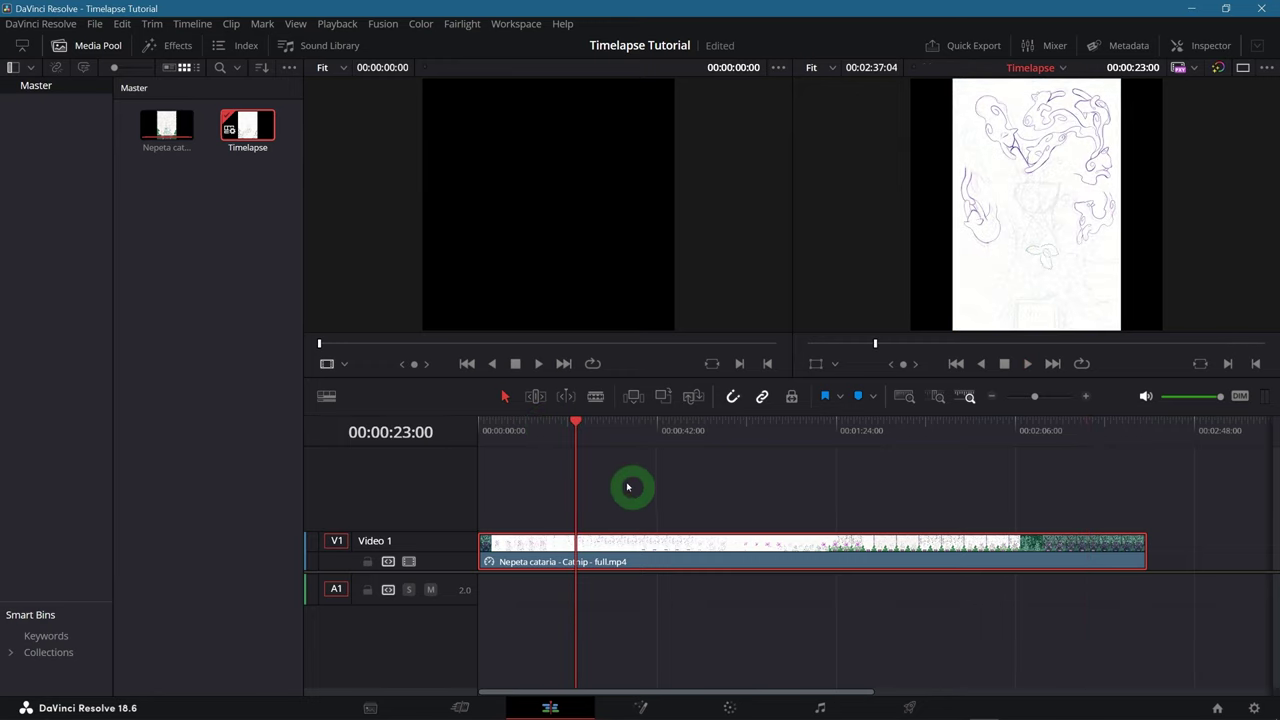
left_click(595, 396)
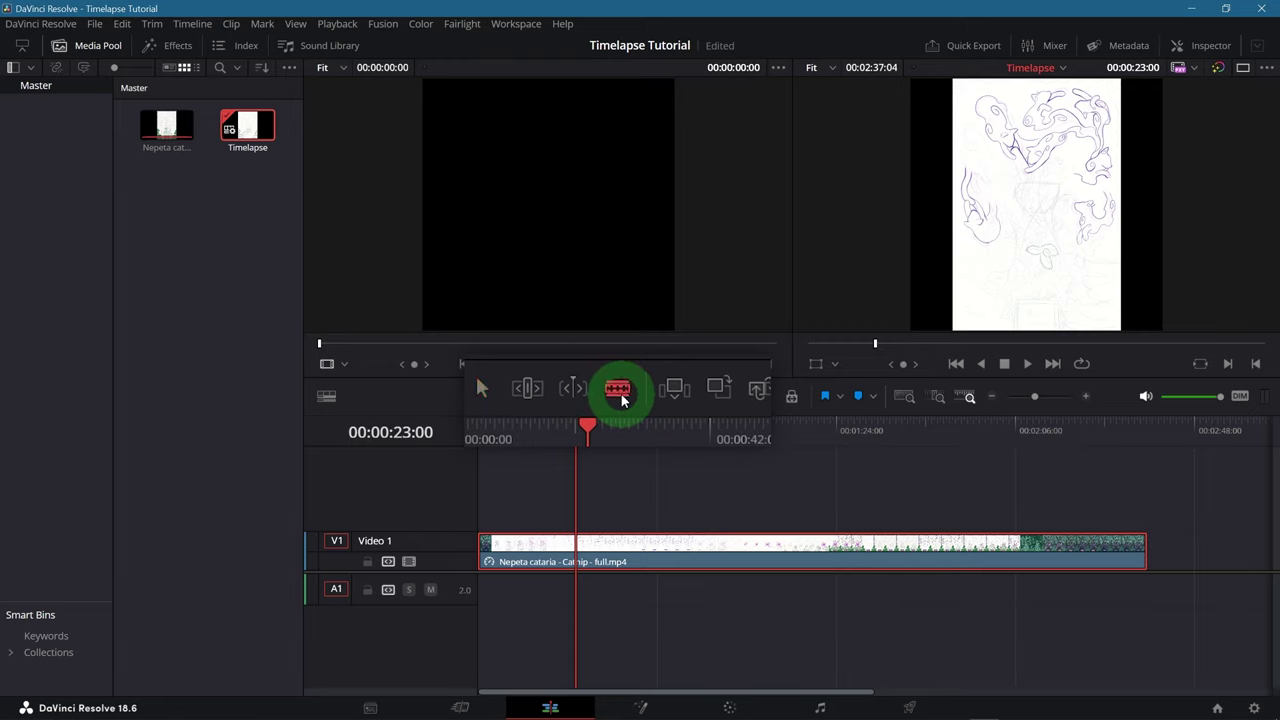
left_click(680, 543)
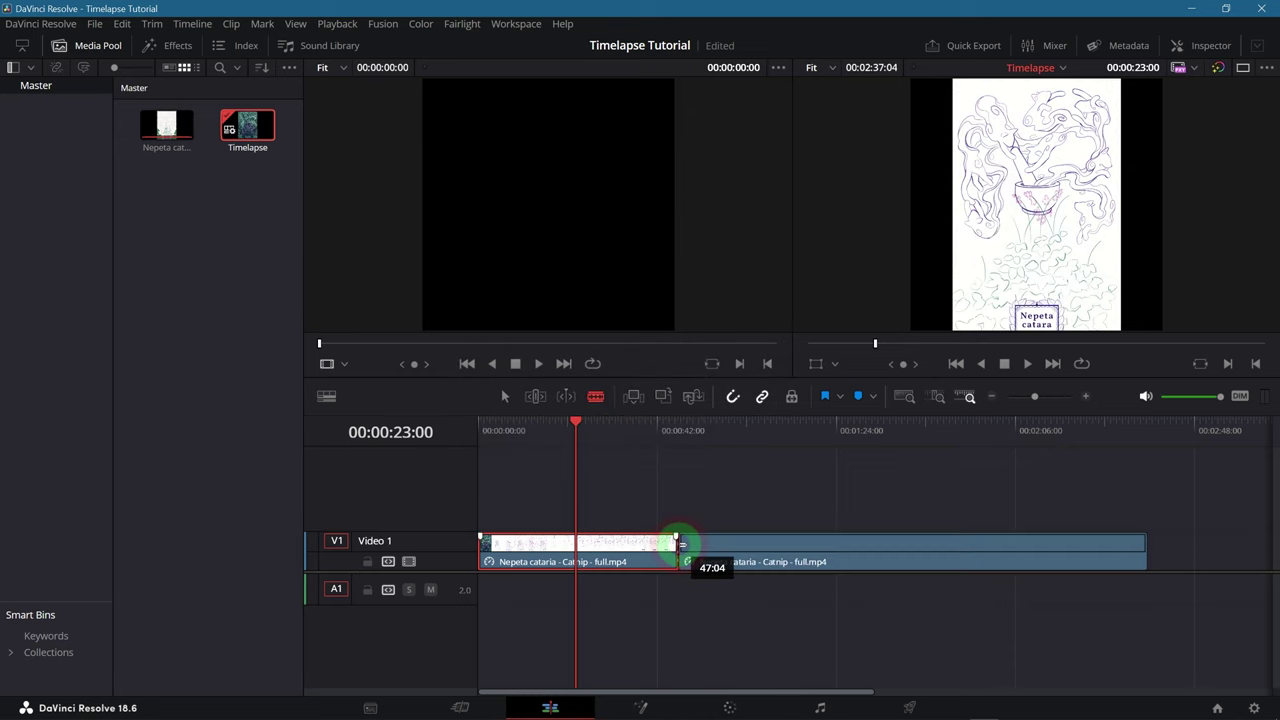
left_click(908, 543)
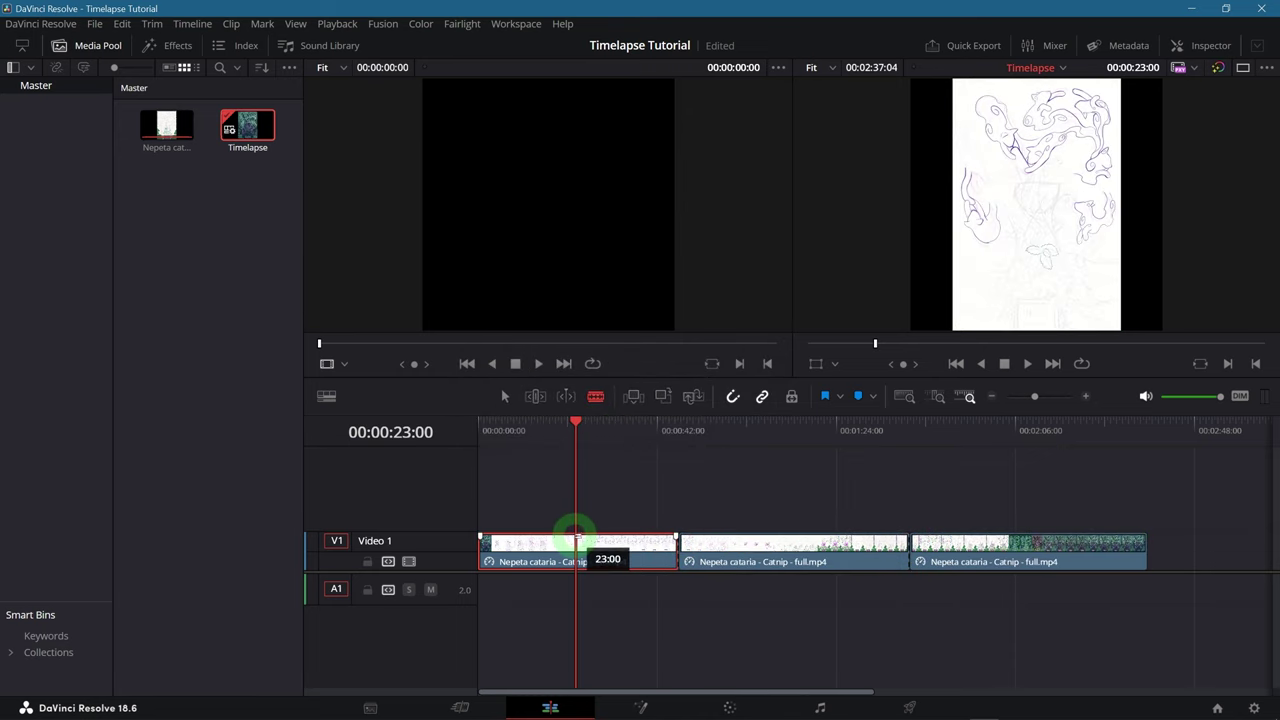
left_click(572, 543)
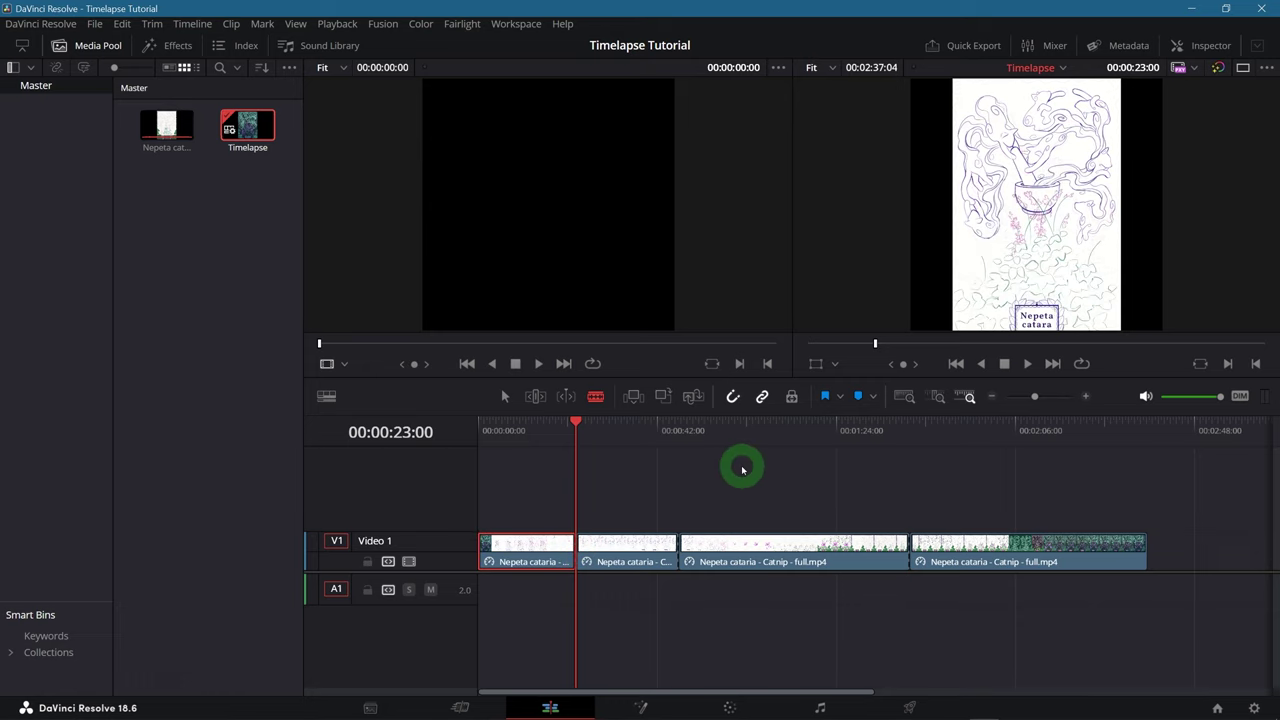
left_click_drag(723, 423, 822, 484)
left_click(823, 545)
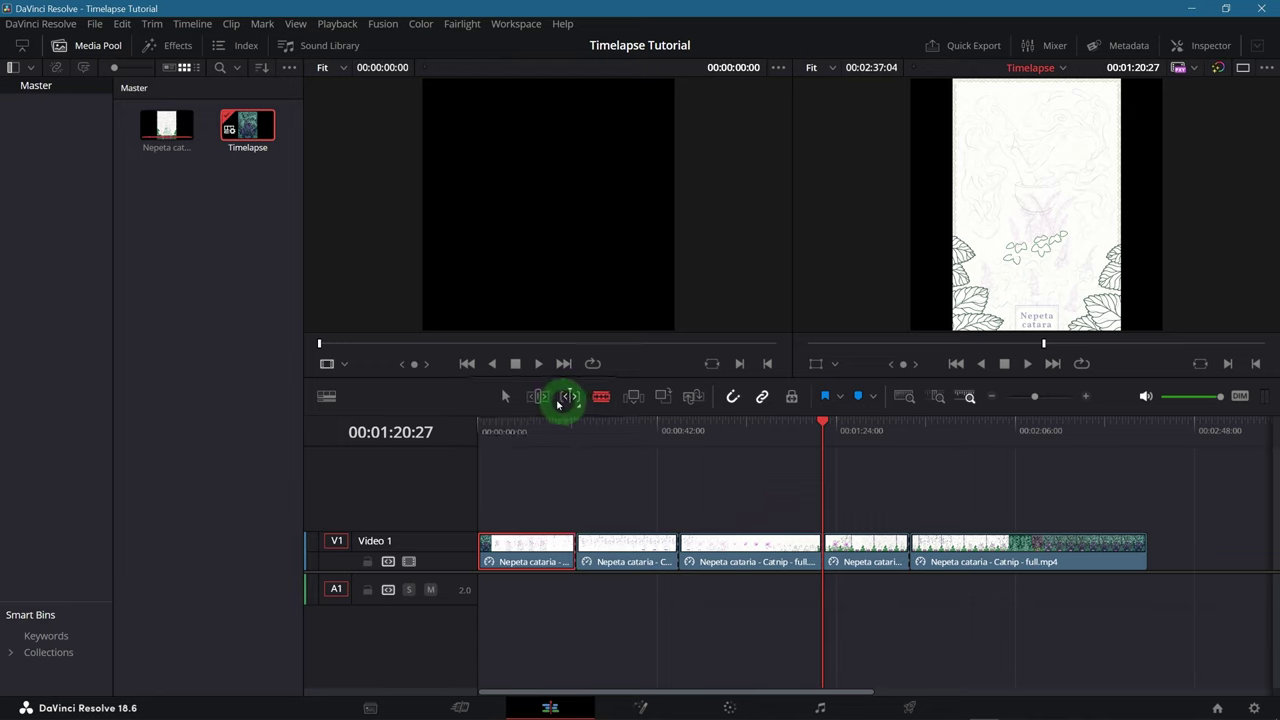
Step: In Selection mode, trim the last clip, restore it to its 00:02:37:04 end, and scrub the ending
left_click(505, 397)
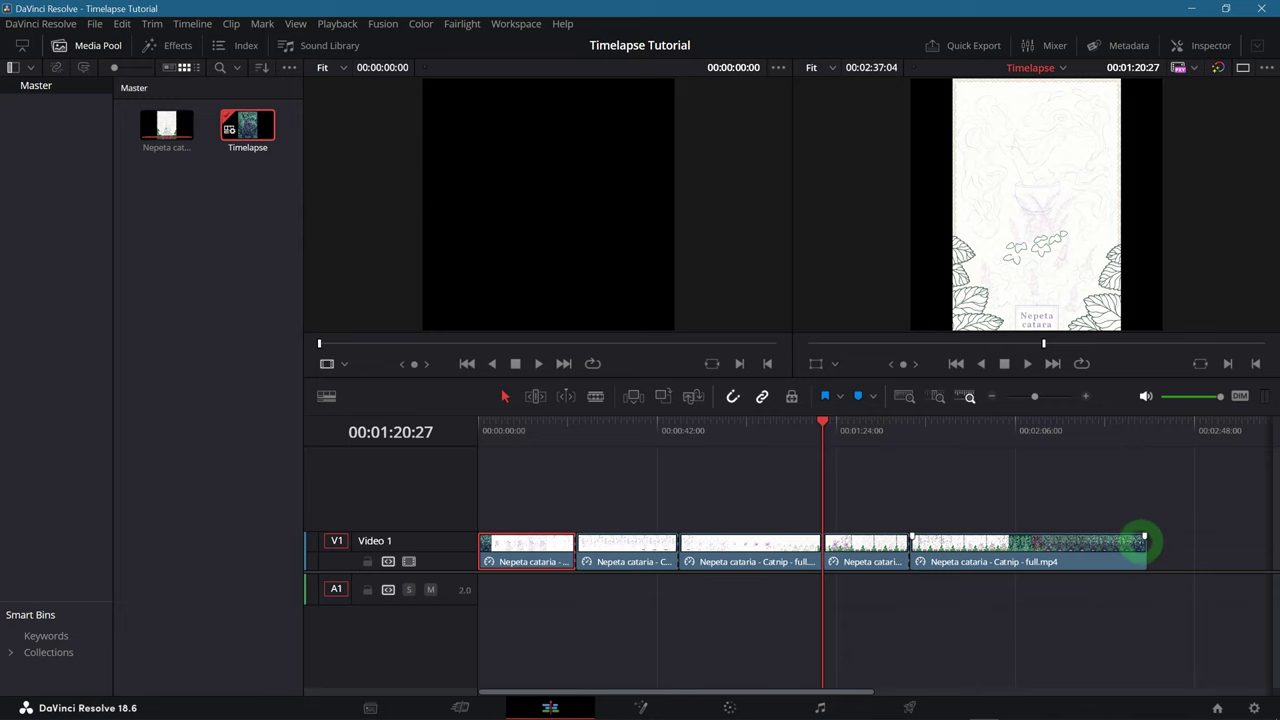
left_click_drag(1143, 545, 1013, 545)
left_click_drag(1025, 424, 1046, 422)
left_click(1020, 548)
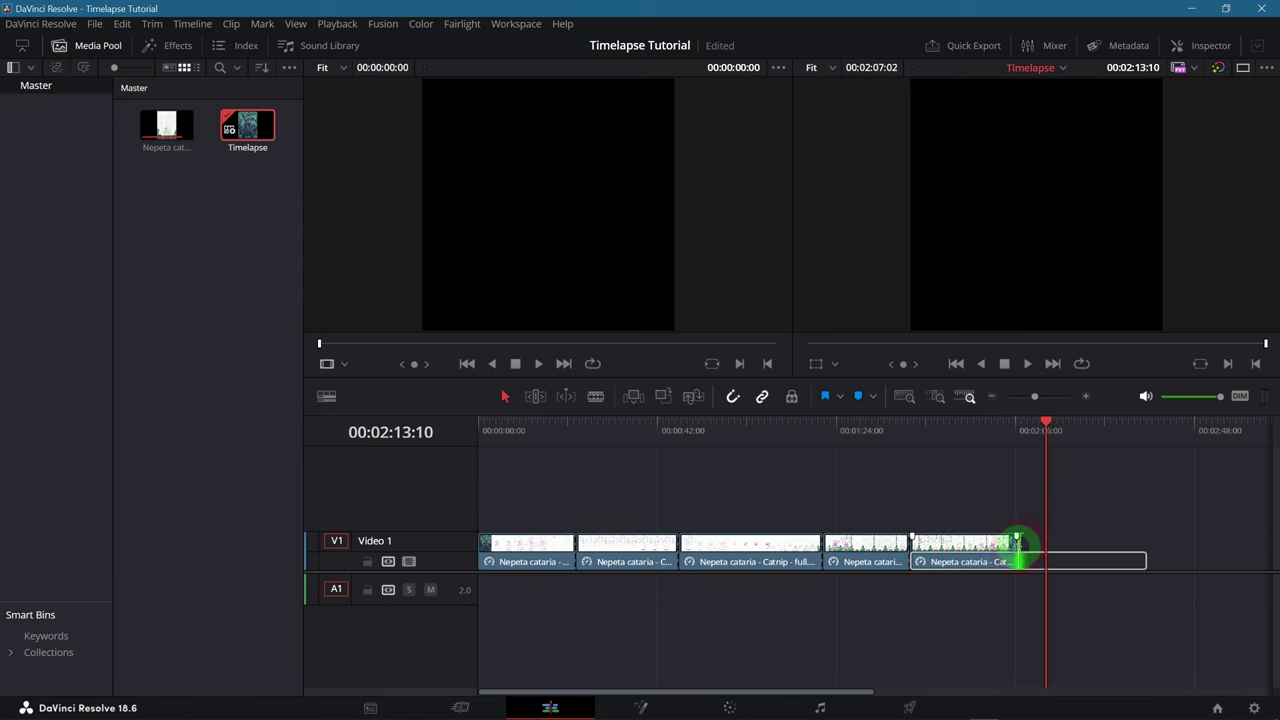
left_click_drag(1018, 545, 1175, 545)
left_click(1043, 420)
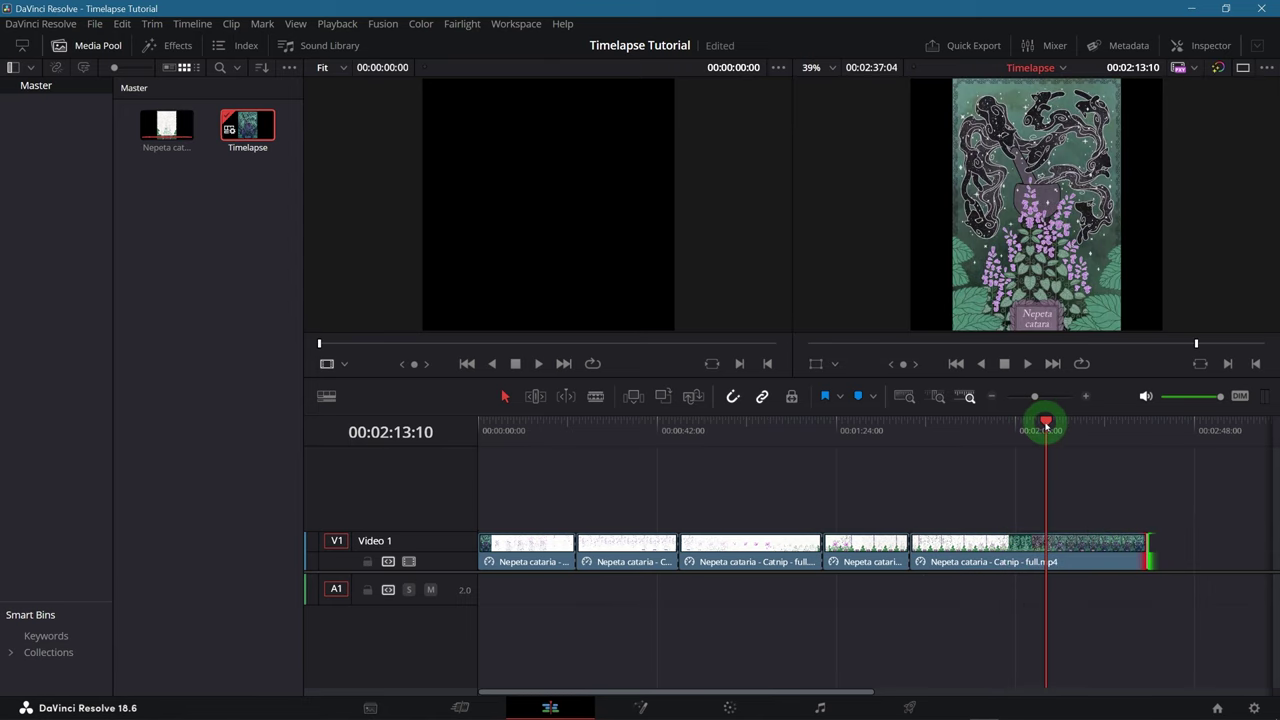
left_click_drag(1046, 424, 1111, 430)
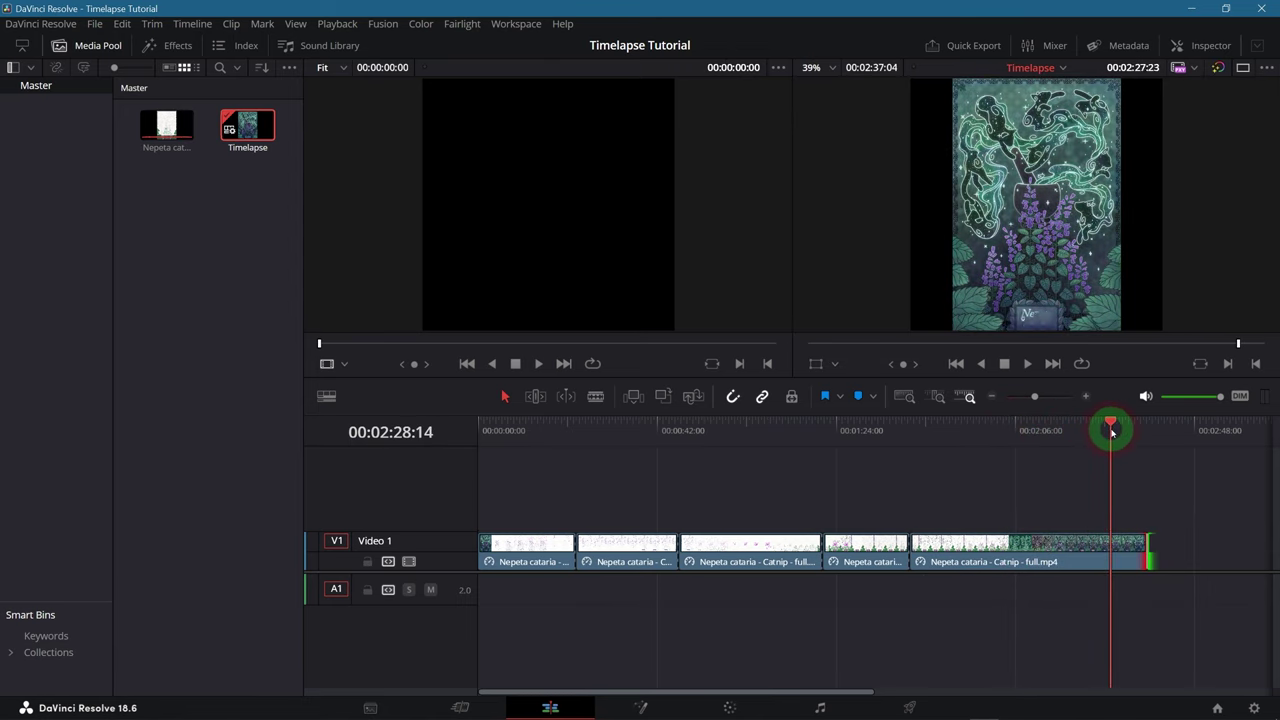
Step: Delete the fourth piece, slide the last clip left to close the gap, then delete the second piece
left_click(1138, 521)
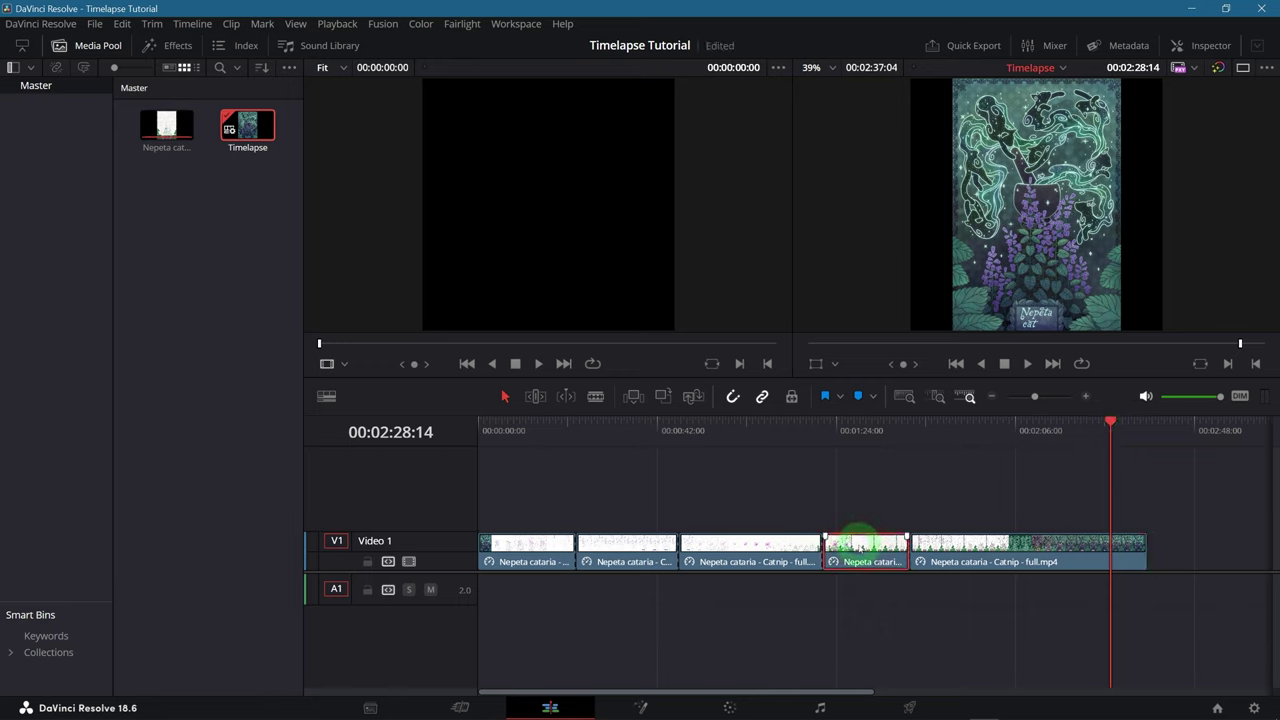
key("BackSpace")
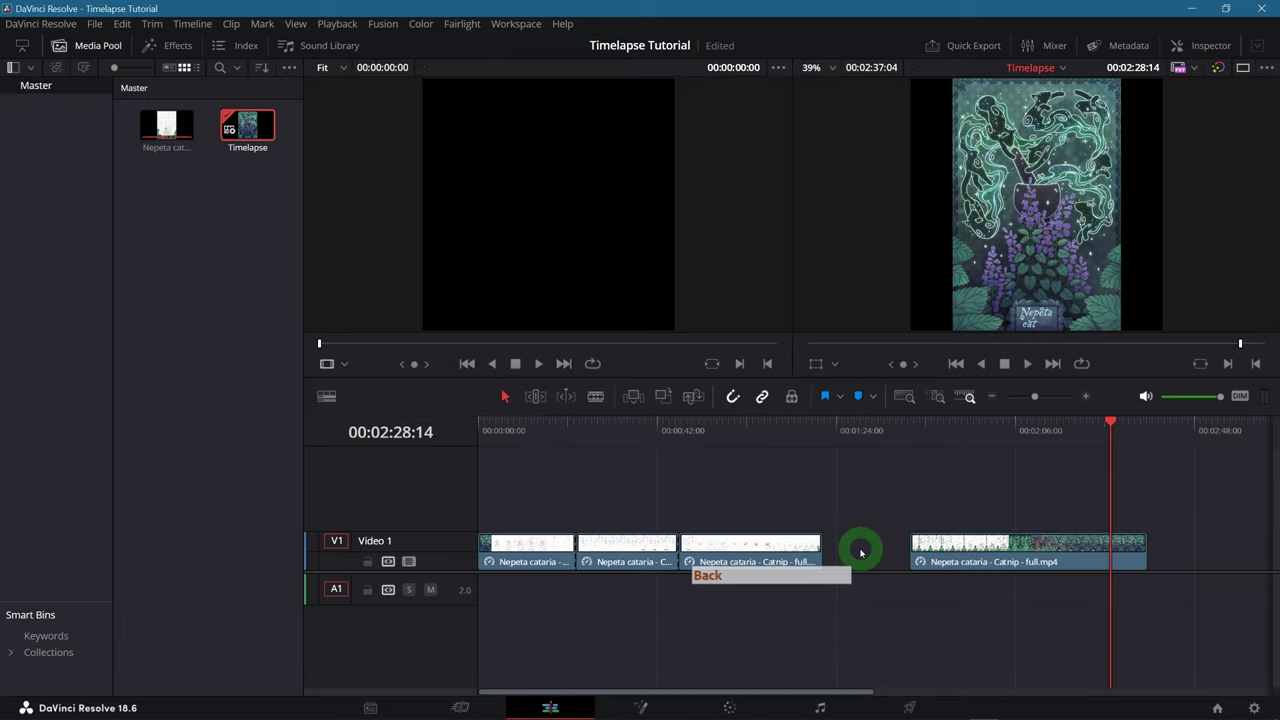
left_click_drag(960, 548, 876, 548)
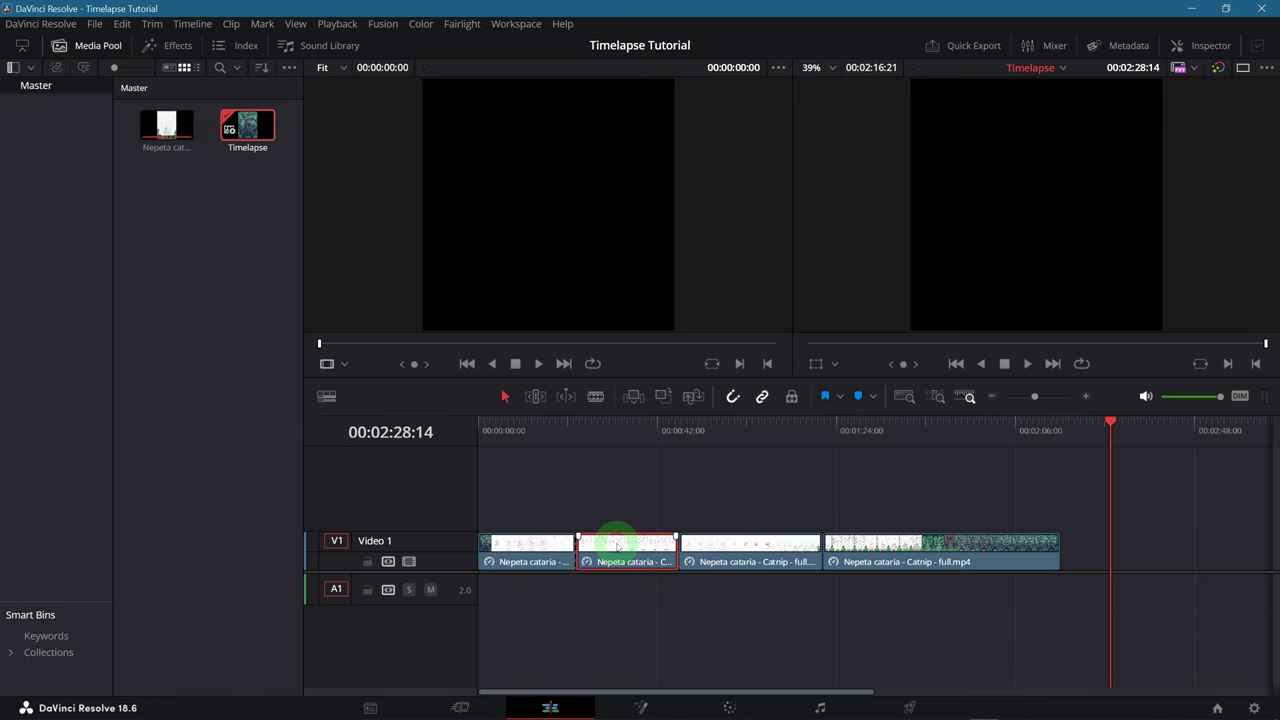
key("Delete")
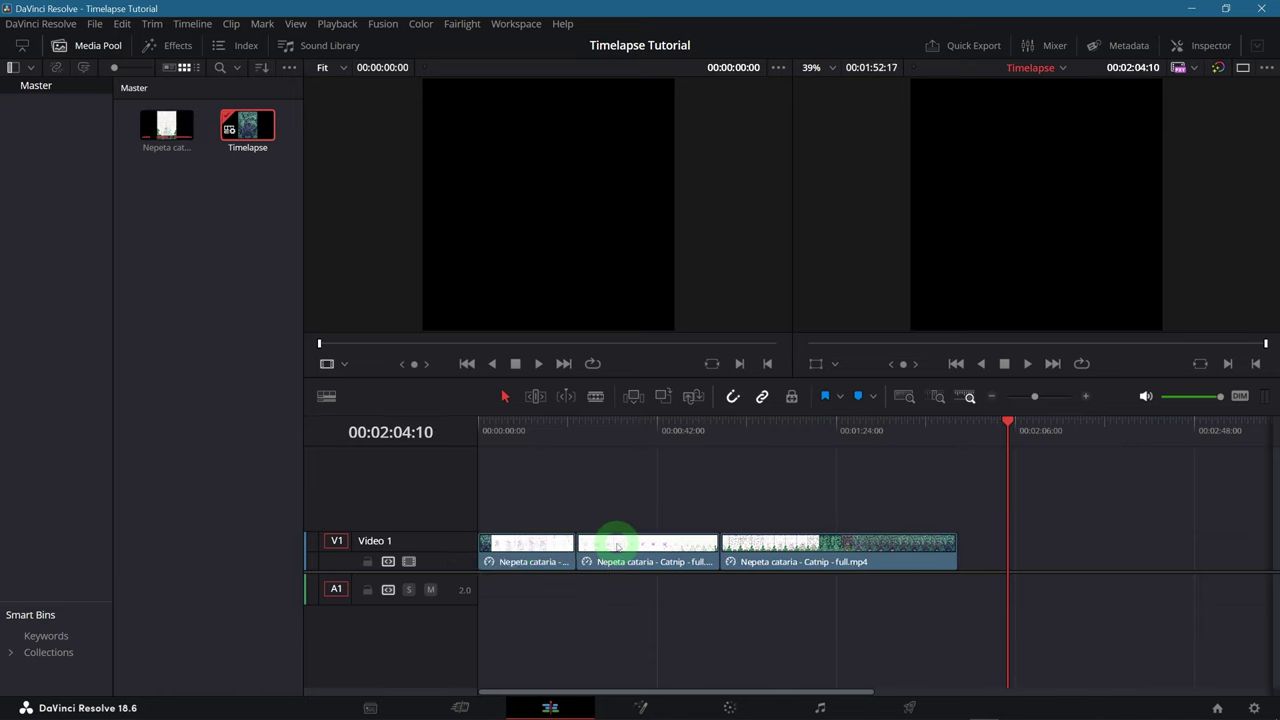
right_click(617, 545)
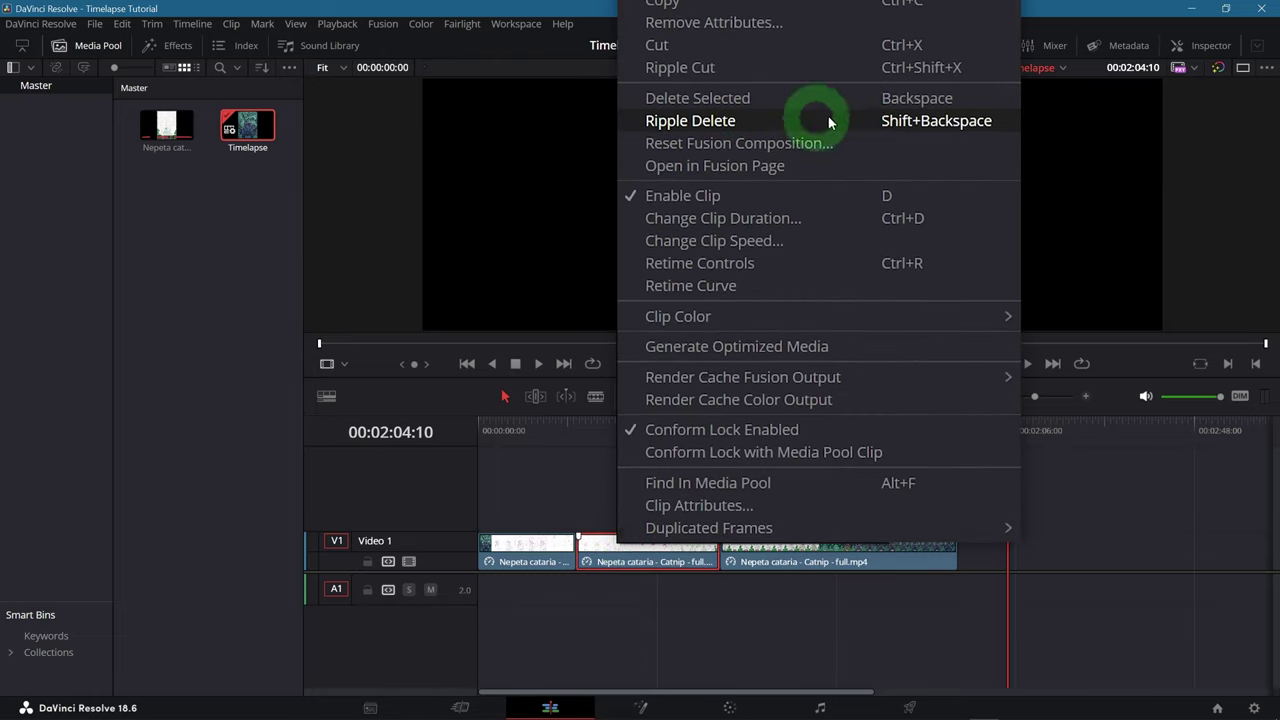
left_click(631, 633)
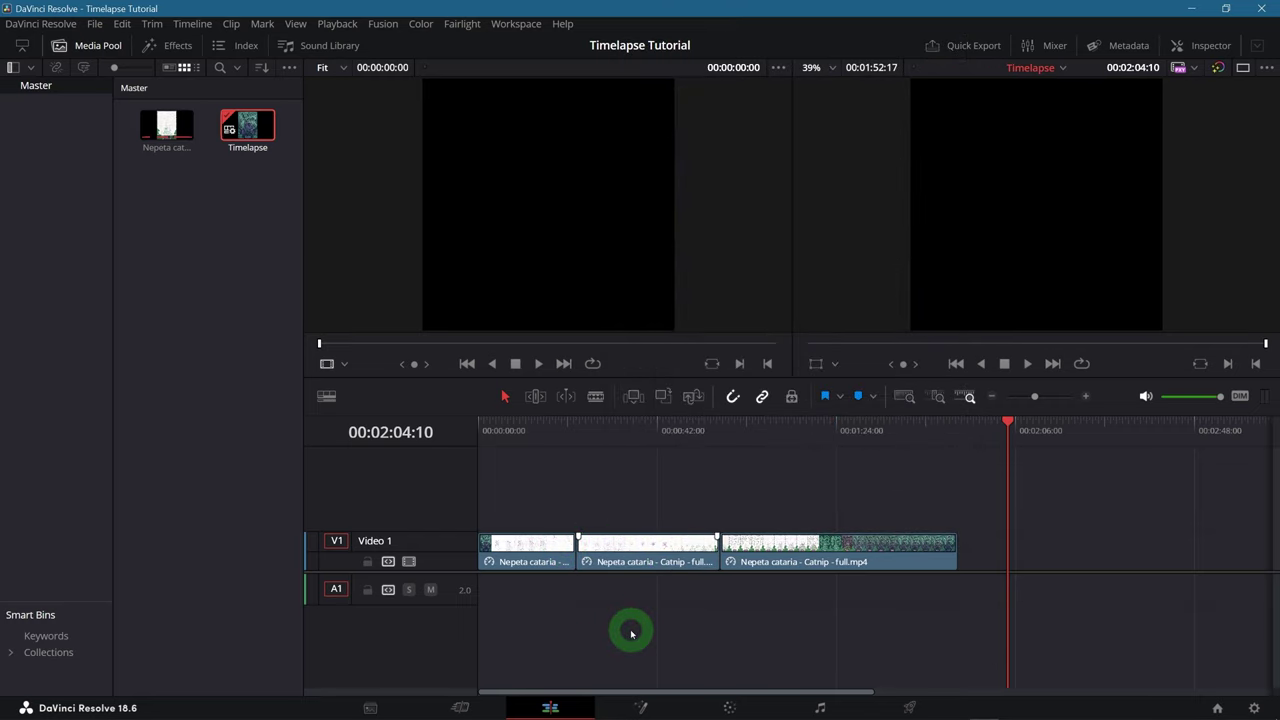
left_click(884, 426)
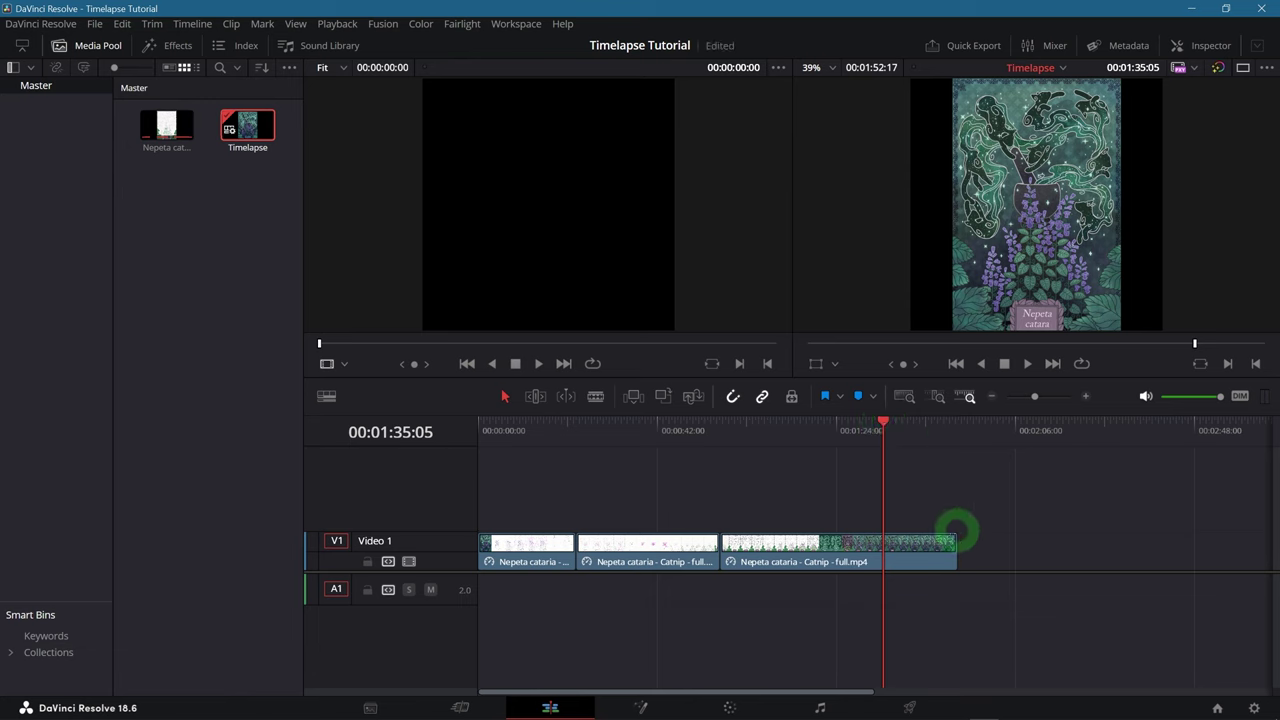
Step: Show retime controls on all three clips on Video 1
right_click(907, 545)
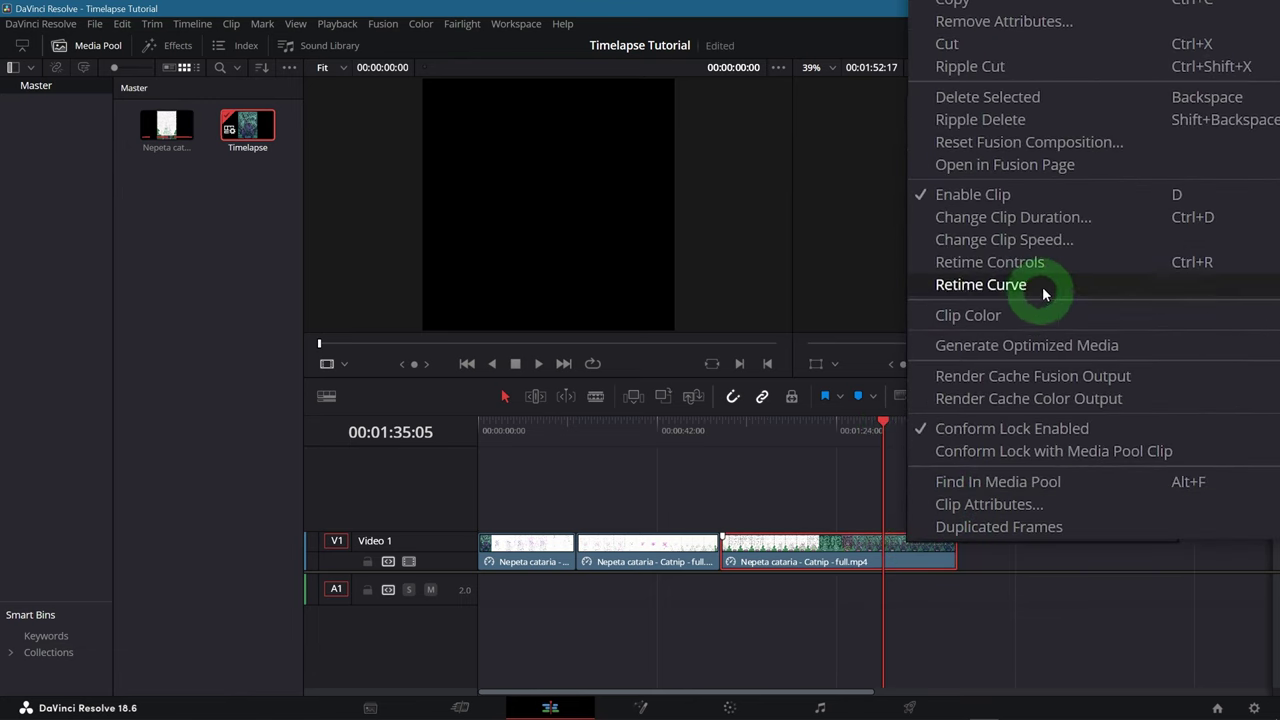
left_click(1087, 262)
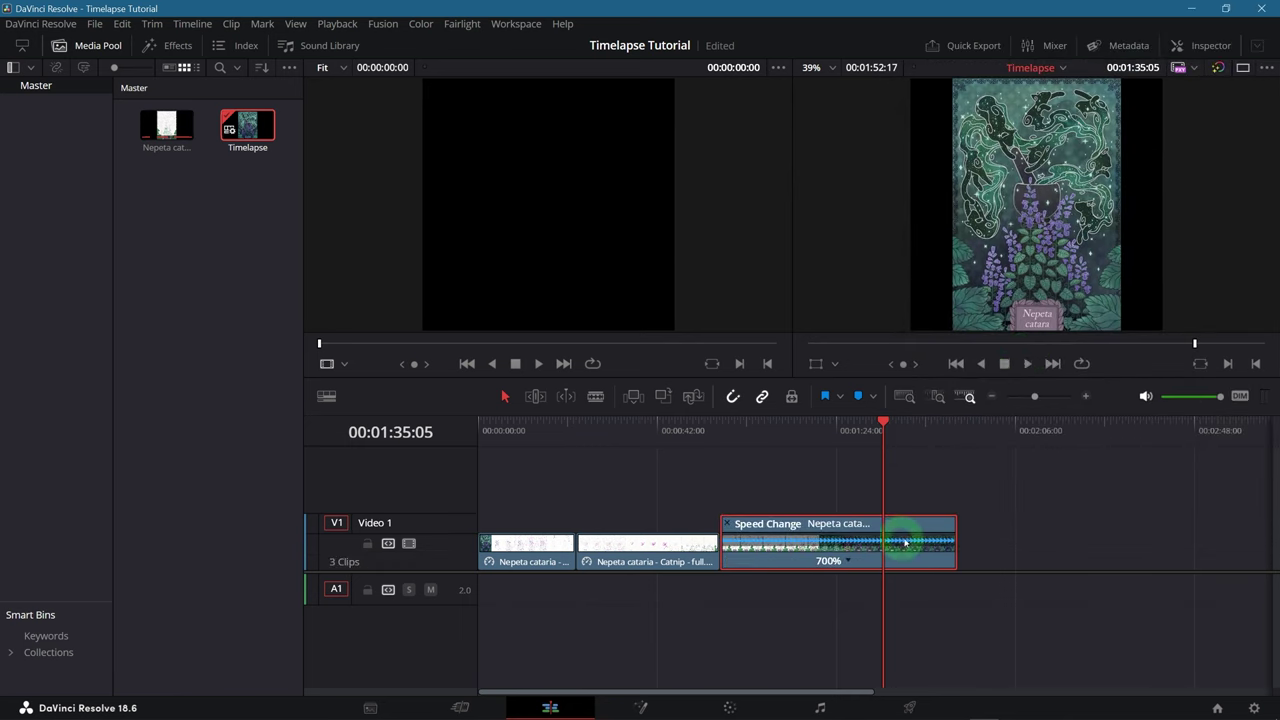
left_click_drag(639, 491, 509, 586)
key("ctrl+r")
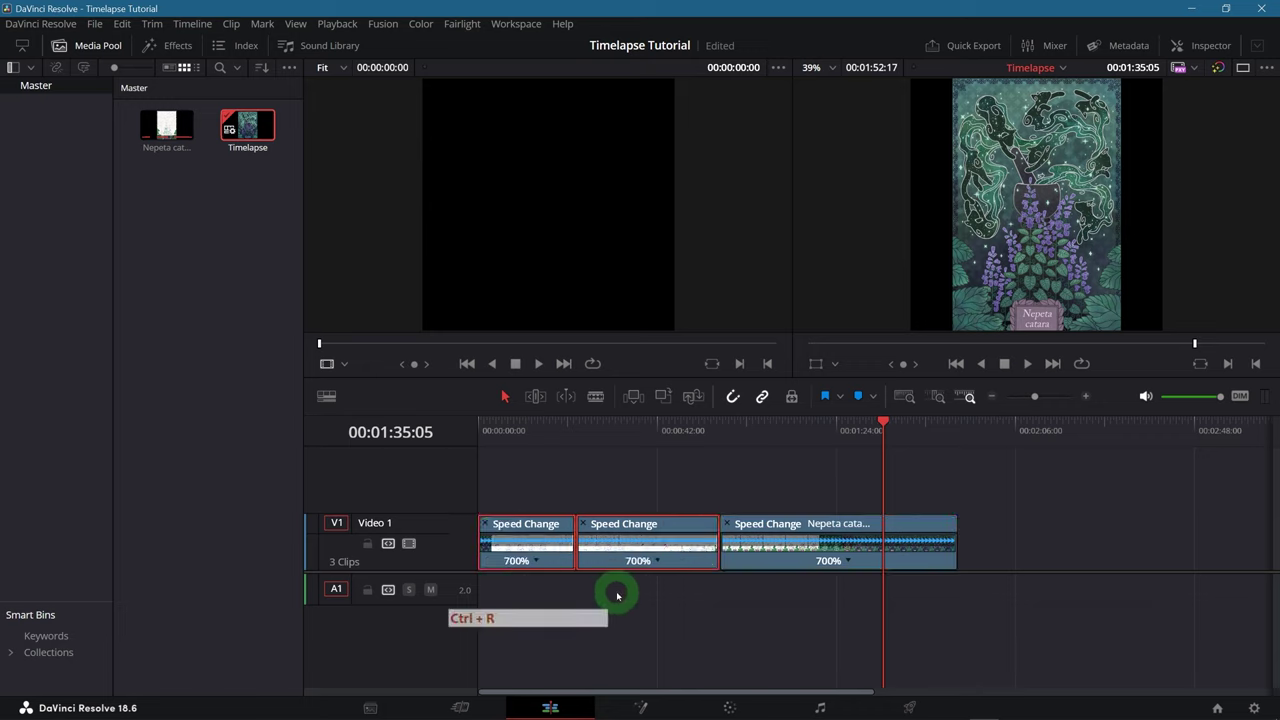
key("ctrl+r")
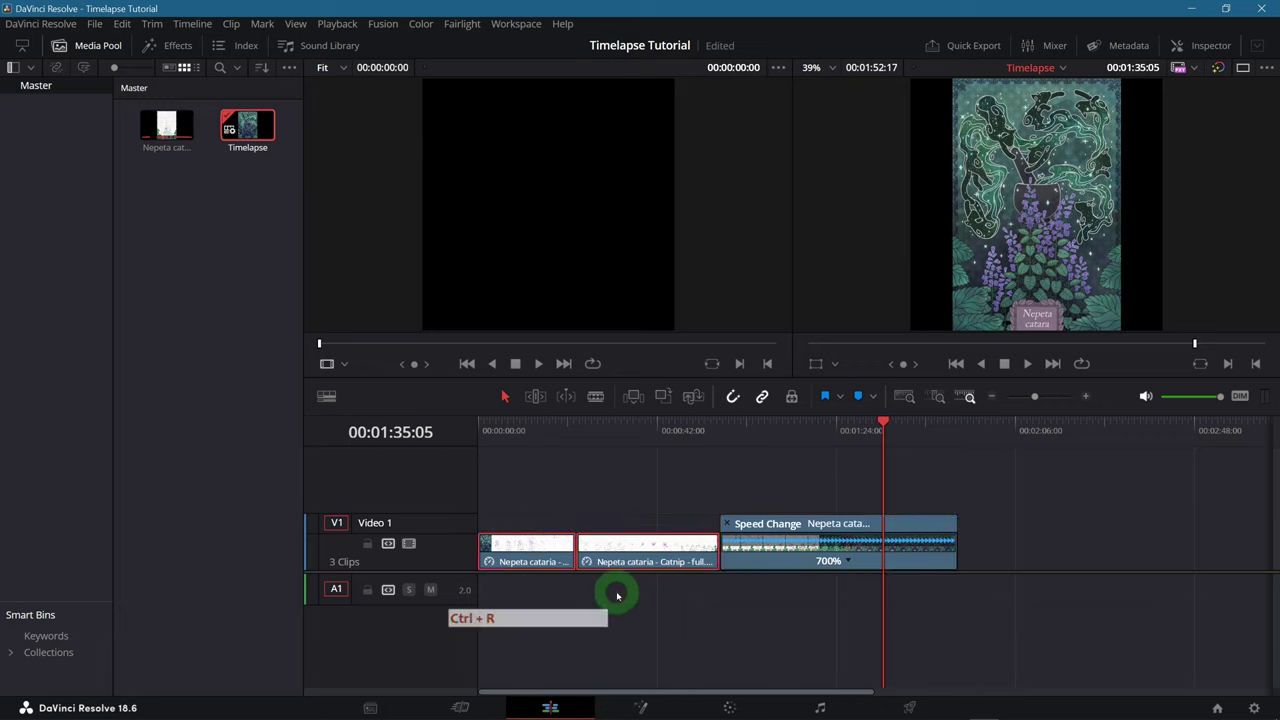
key("ctrl+r")
left_click(858, 580)
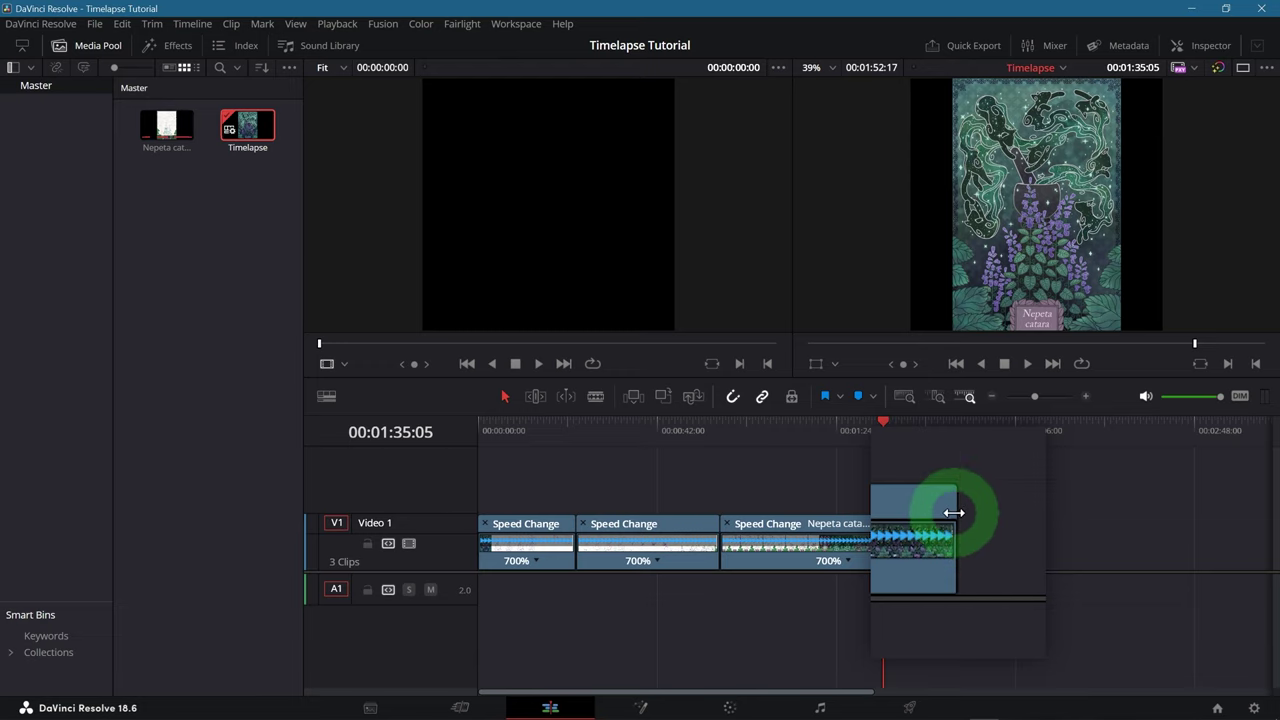
Step: Drag the retime handles so the clips run at 700%, 951% and 351%, totalling 00:02:14:15
left_click_drag(954, 507, 1008, 524)
left_click_drag(893, 523, 757, 523)
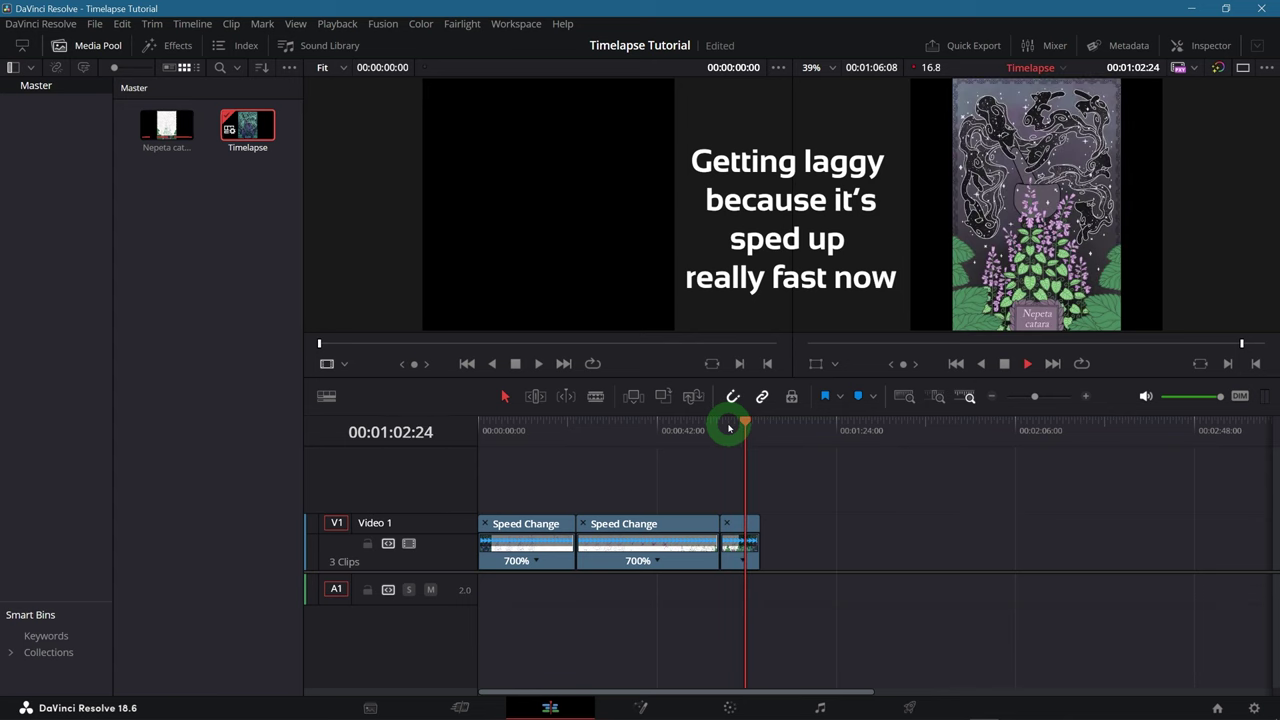
left_click_drag(758, 540, 1186, 514)
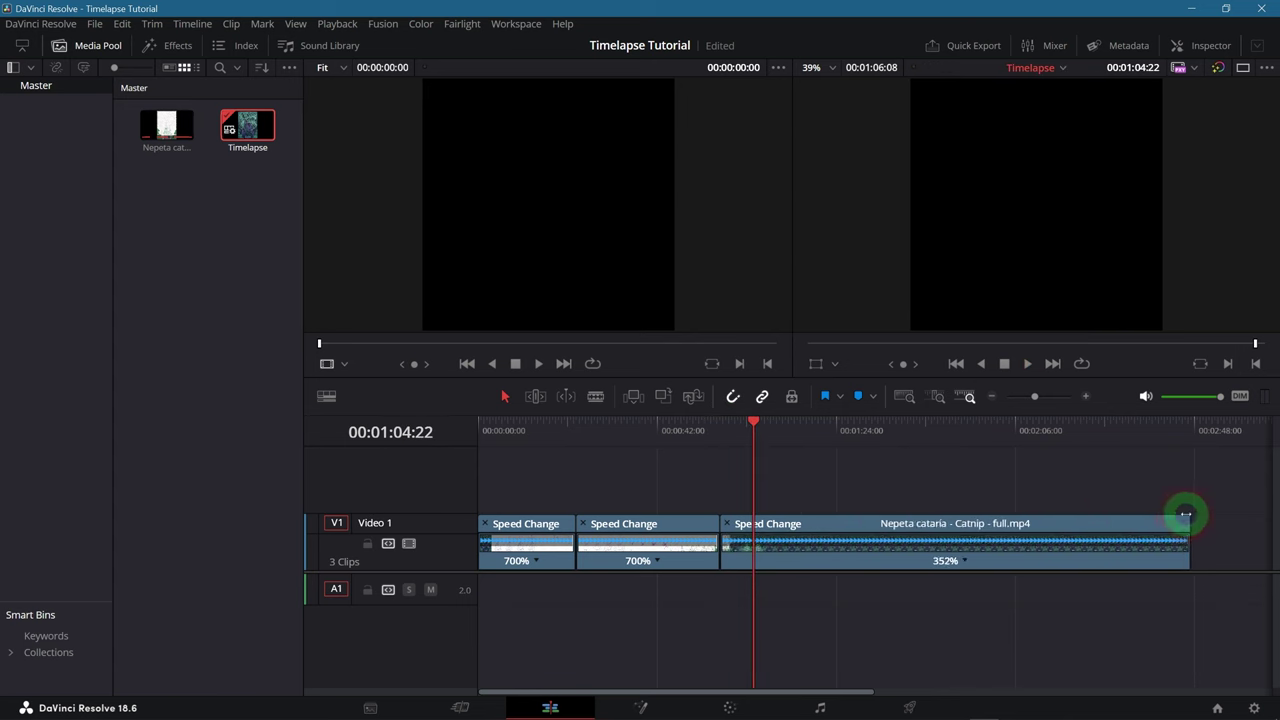
left_click_drag(718, 523, 680, 523)
left_click_drag(578, 523, 606, 526)
Step: Import 'colorful small pattern - expanded.jpg' from the Drawing Utensils folder into the Media Pool
key("ctrl+r")
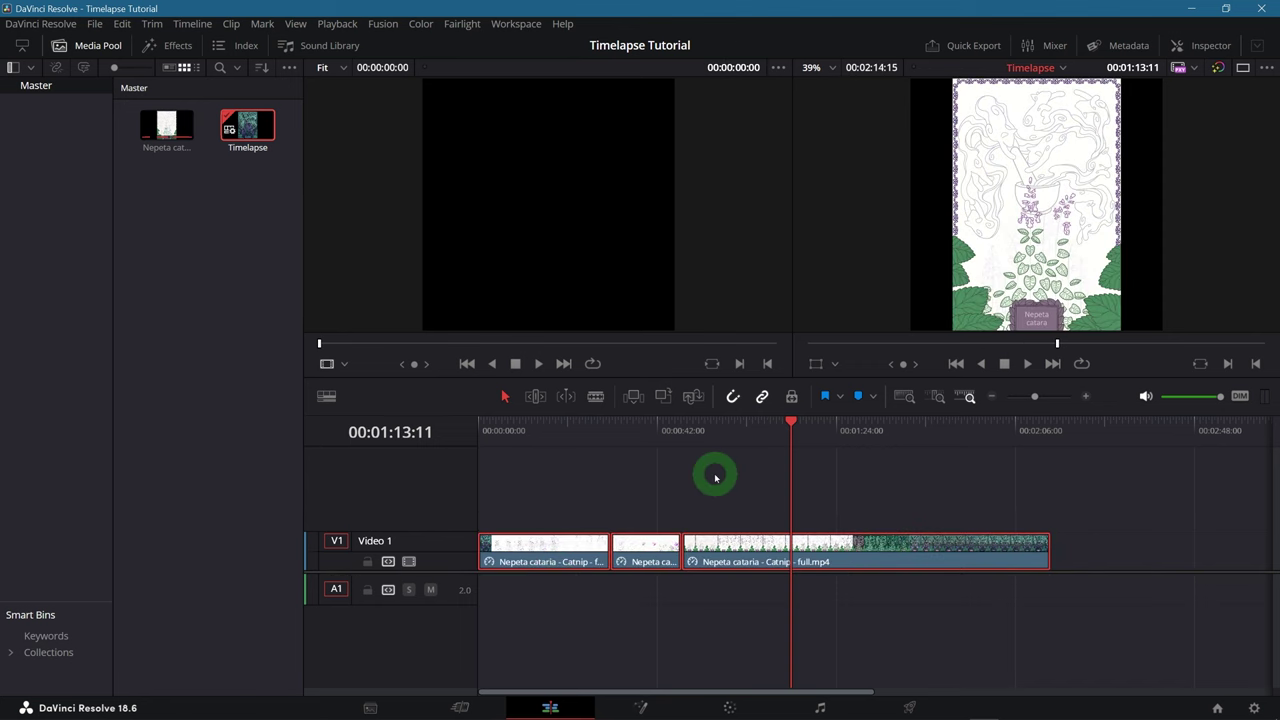
key("ctrl+i")
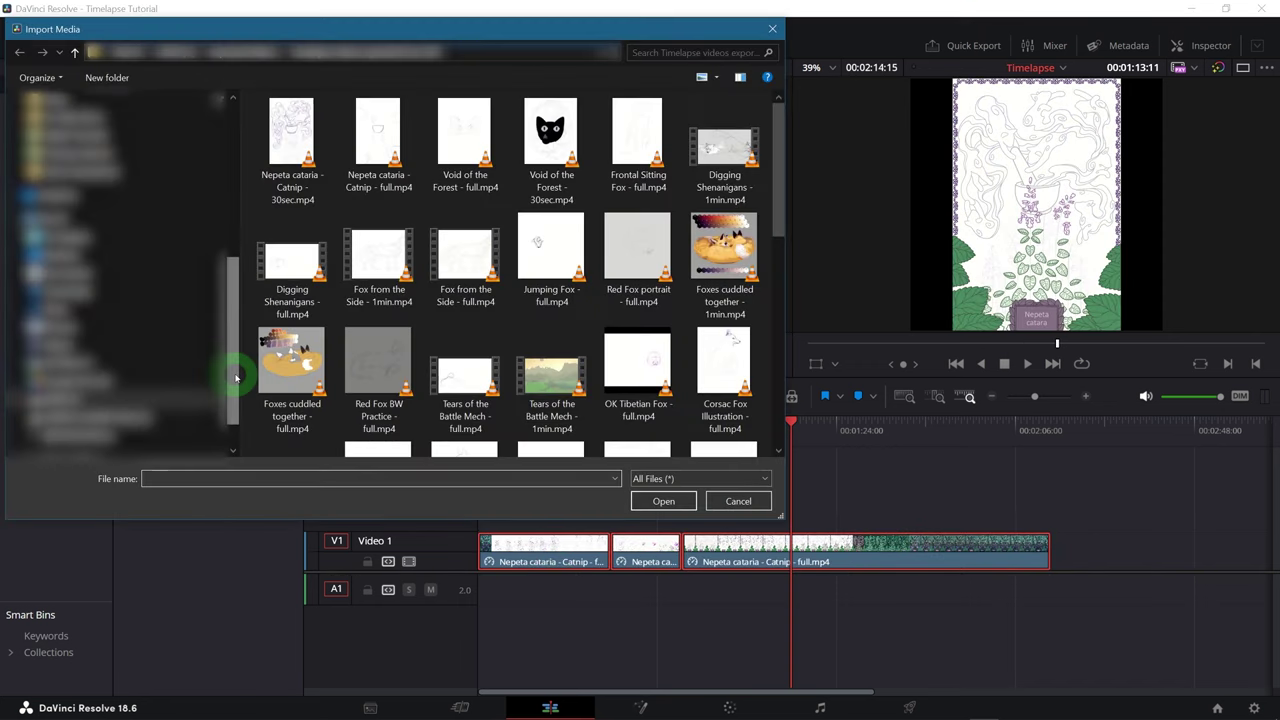
left_click(108, 152)
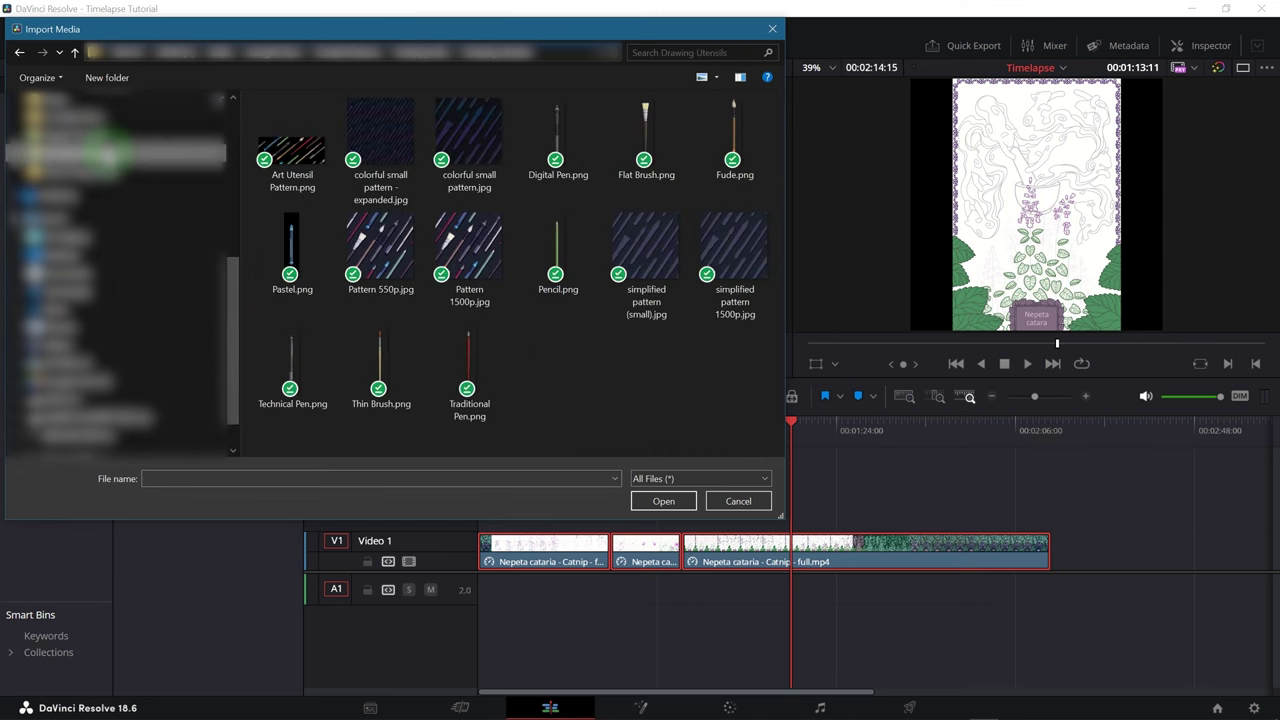
double_click(400, 148)
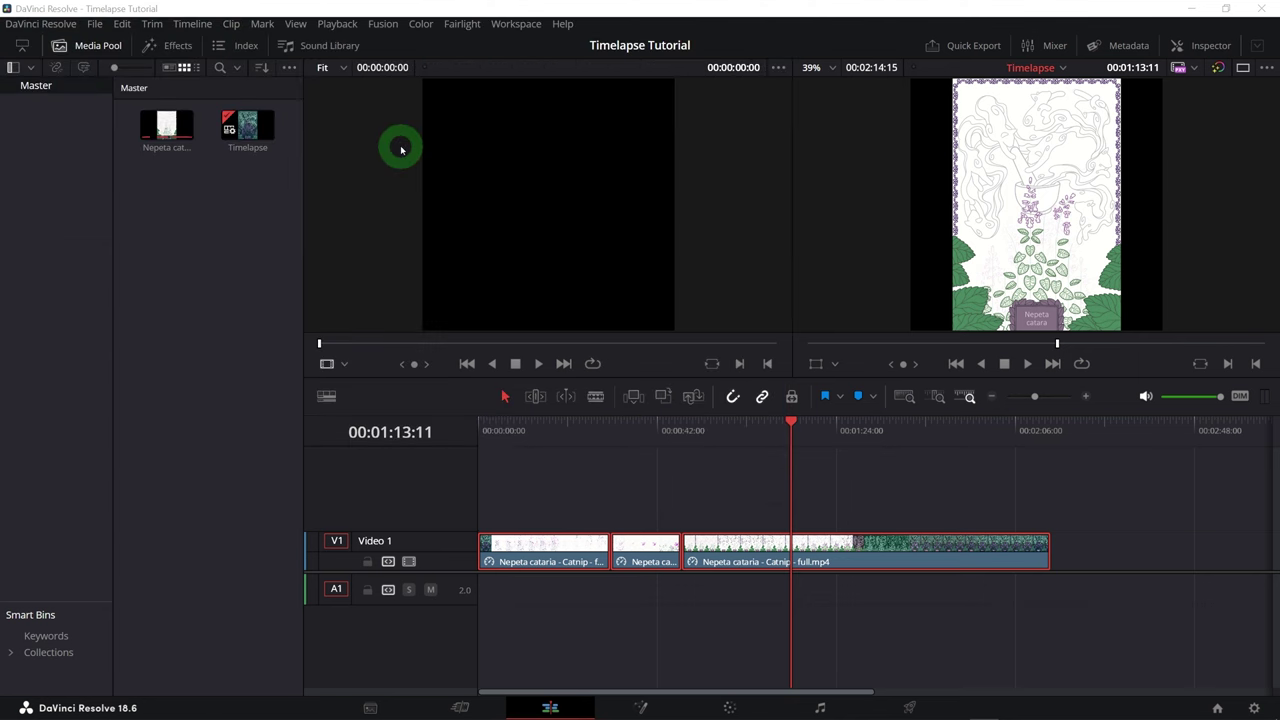
Step: Add a video track and move the timelapse clips up to Video 2
right_click(437, 542)
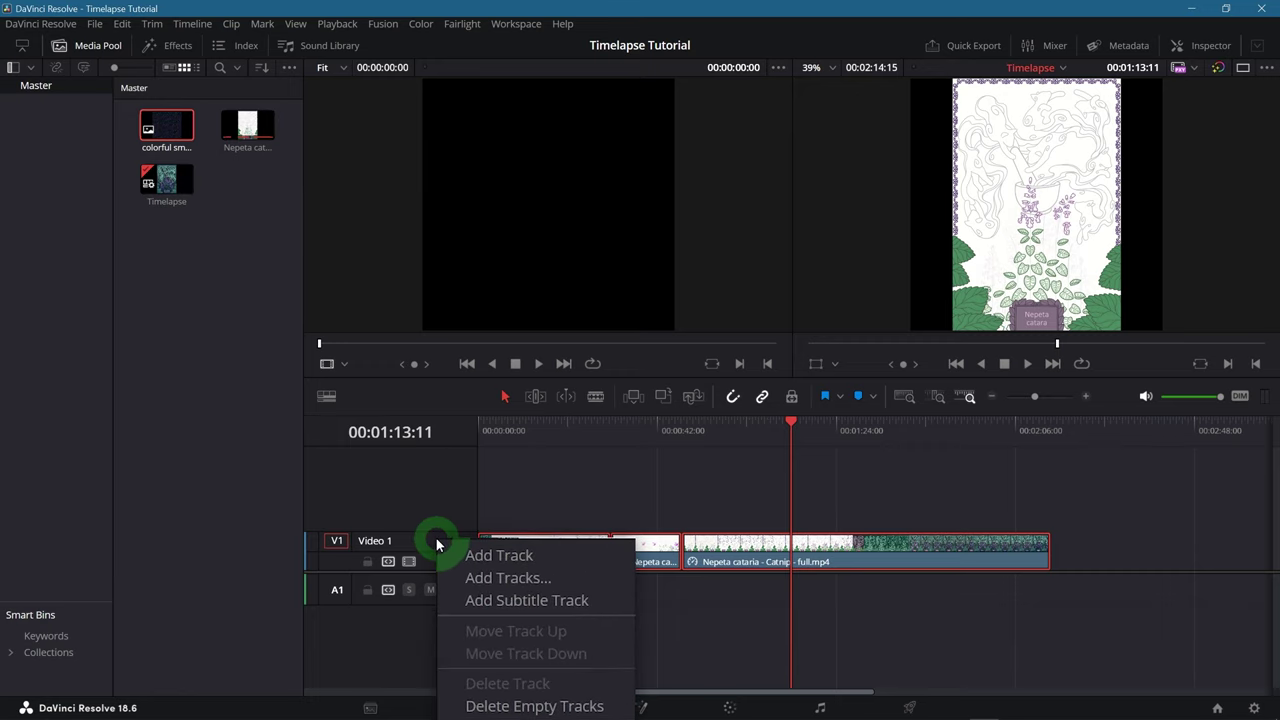
left_click(471, 555)
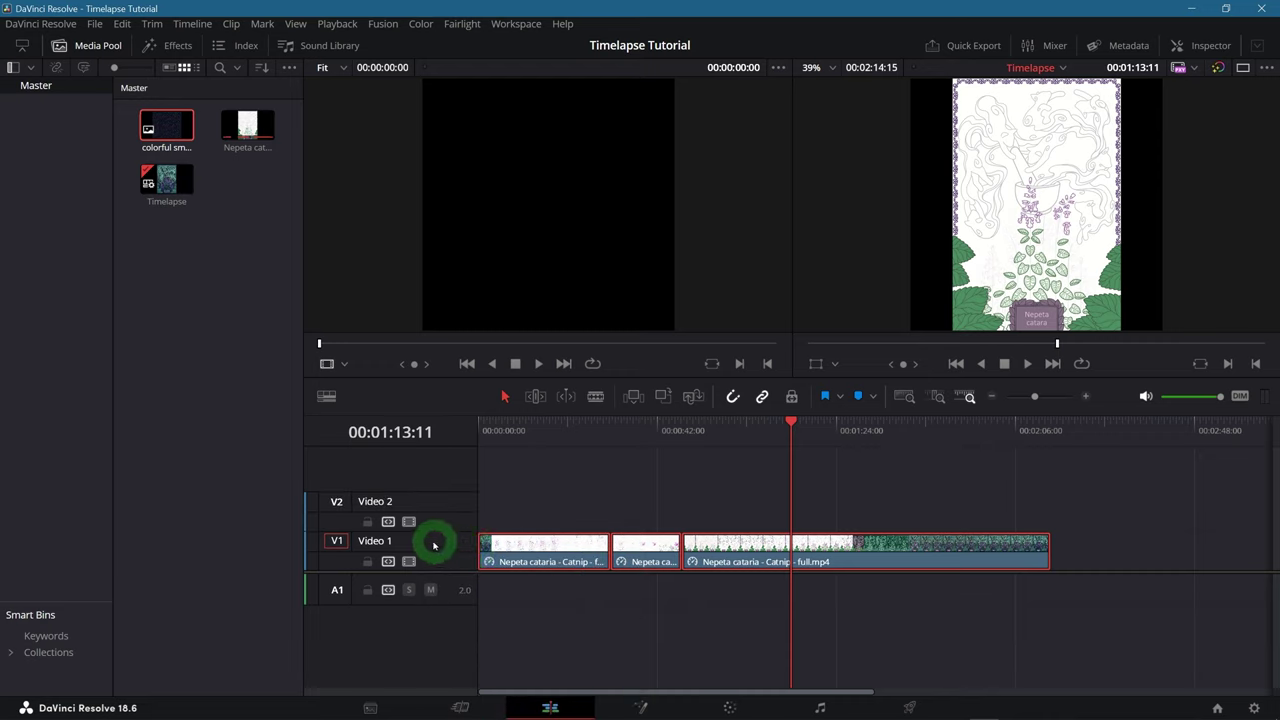
right_click(433, 544)
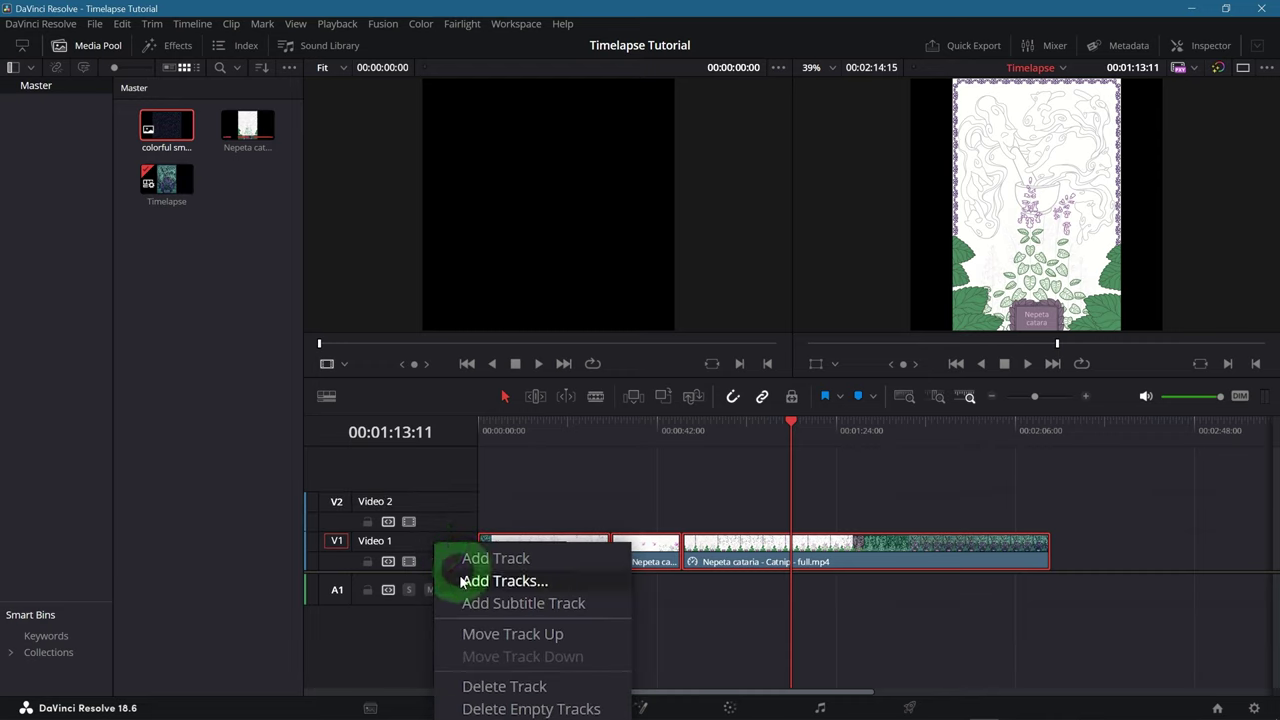
left_click(494, 641)
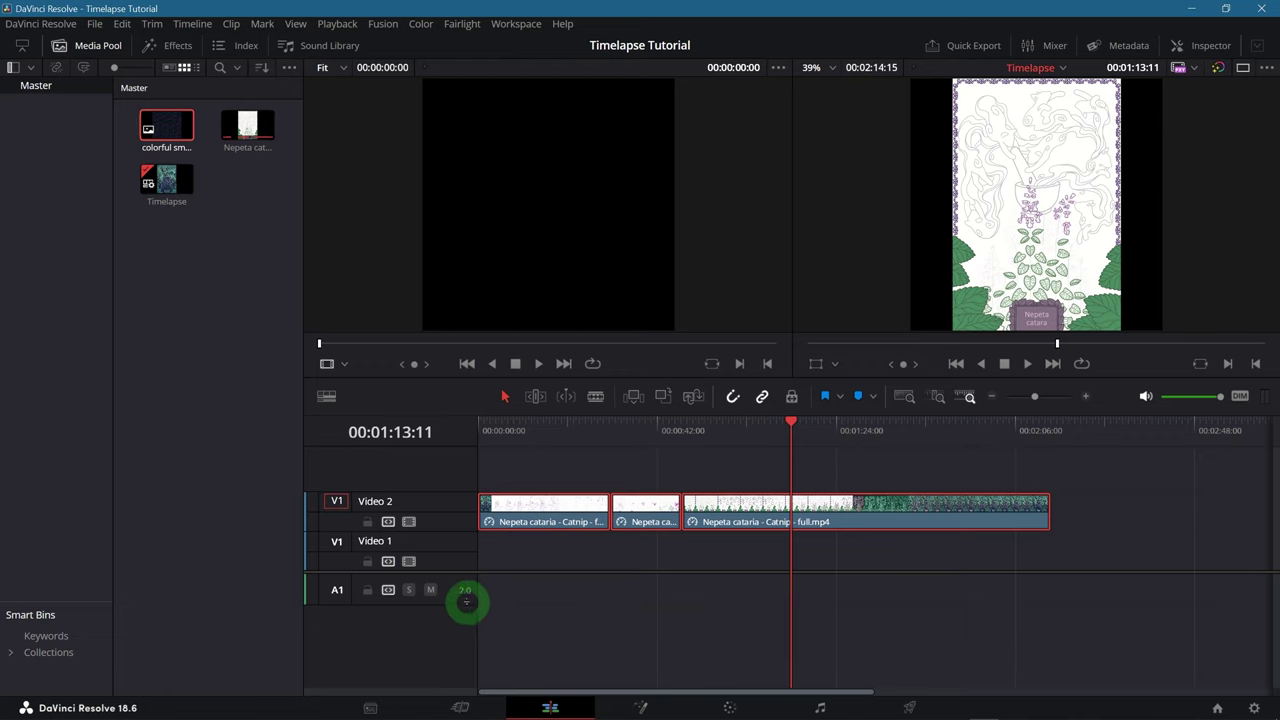
Step: Place the pattern image on Video 1, starting at zero and spanning the timelapse
left_click(170, 133)
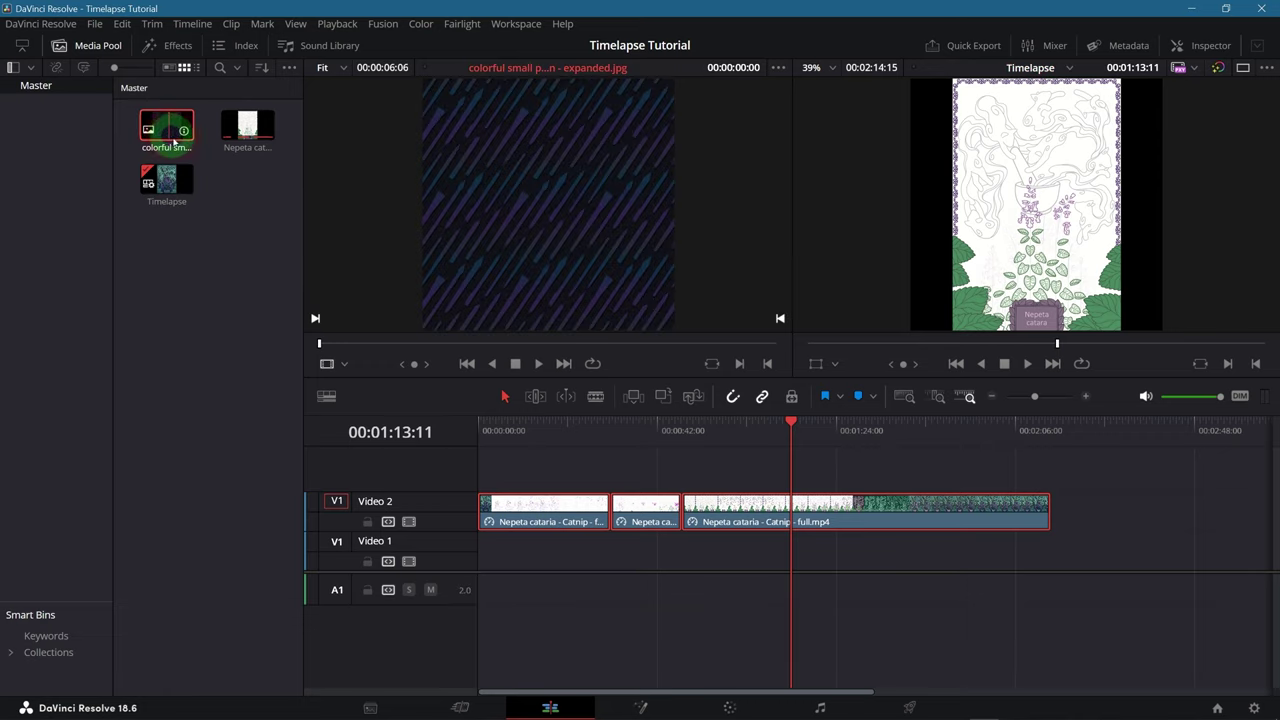
left_click_drag(174, 141, 1051, 552)
left_click_drag(491, 549, 479, 547)
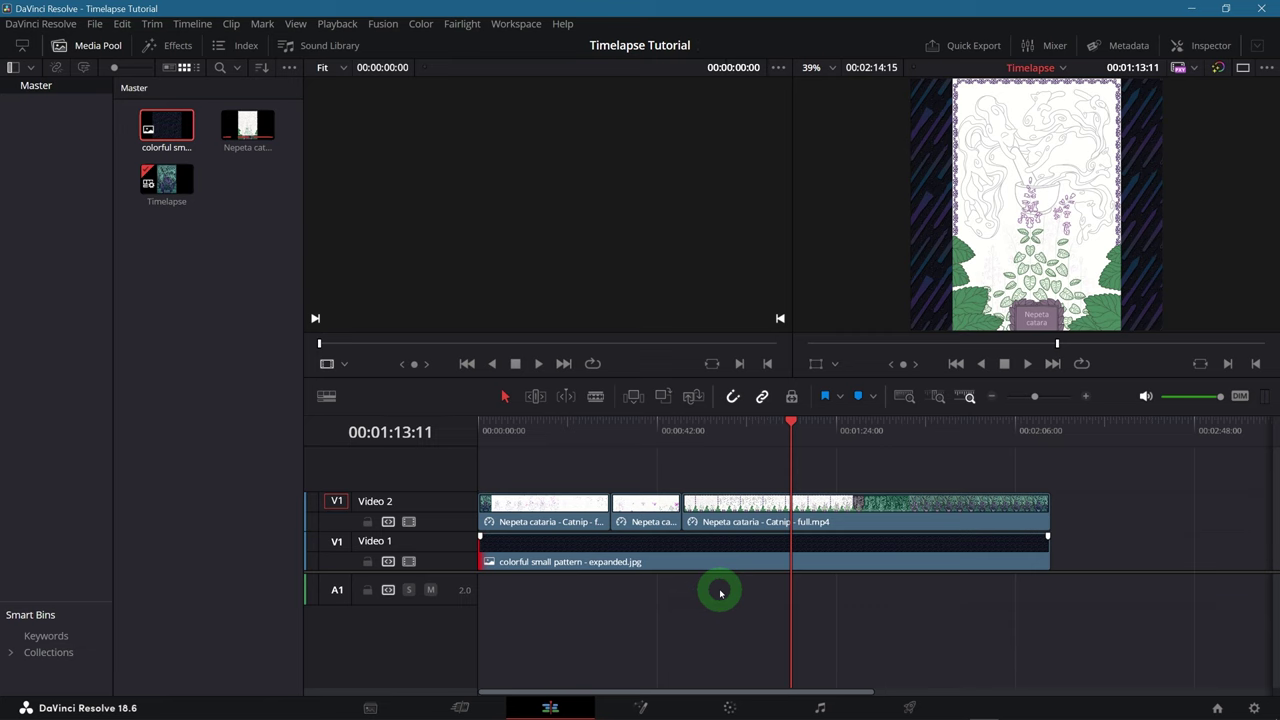
left_click(702, 424)
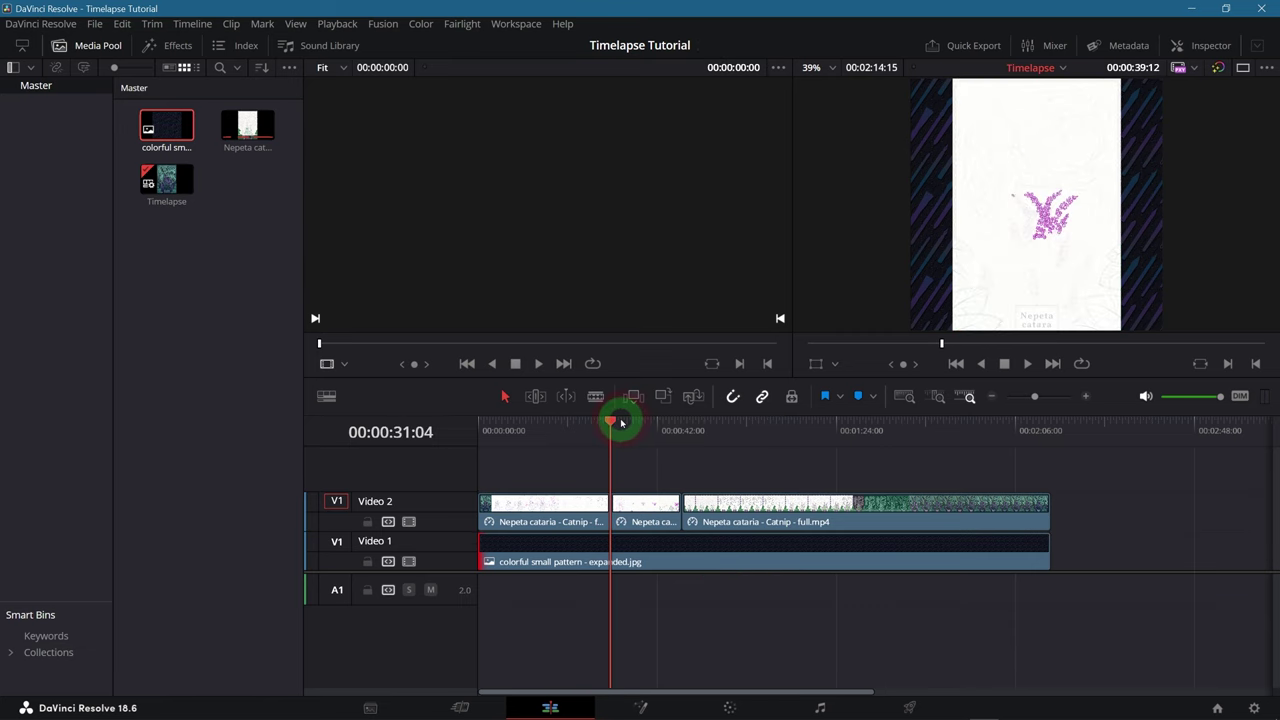
left_click_drag(620, 423, 991, 423)
Step: In the Inspector, try 0.86 zoom, a shift and 41° rotation on the pattern, then reset all
left_click(1205, 45)
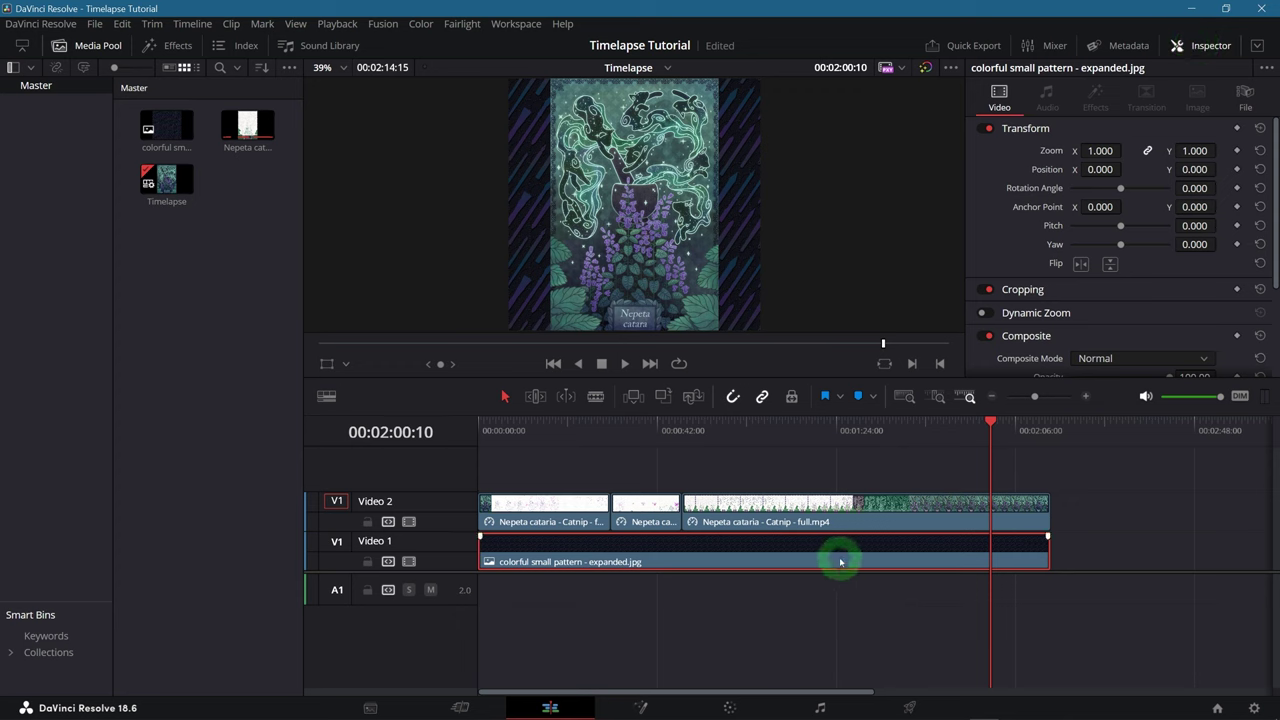
left_click_drag(1098, 150, 1109, 171)
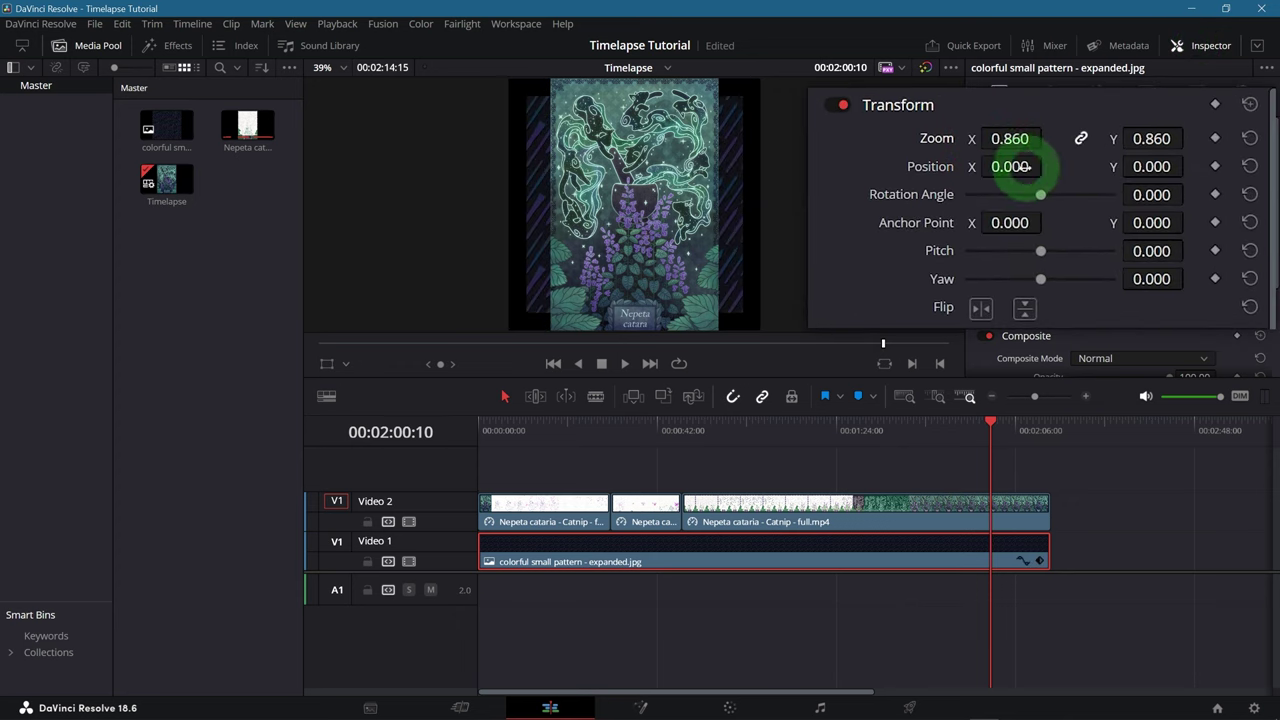
left_click_drag(1012, 166, 955, 166)
left_click_drag(1037, 200, 1069, 240)
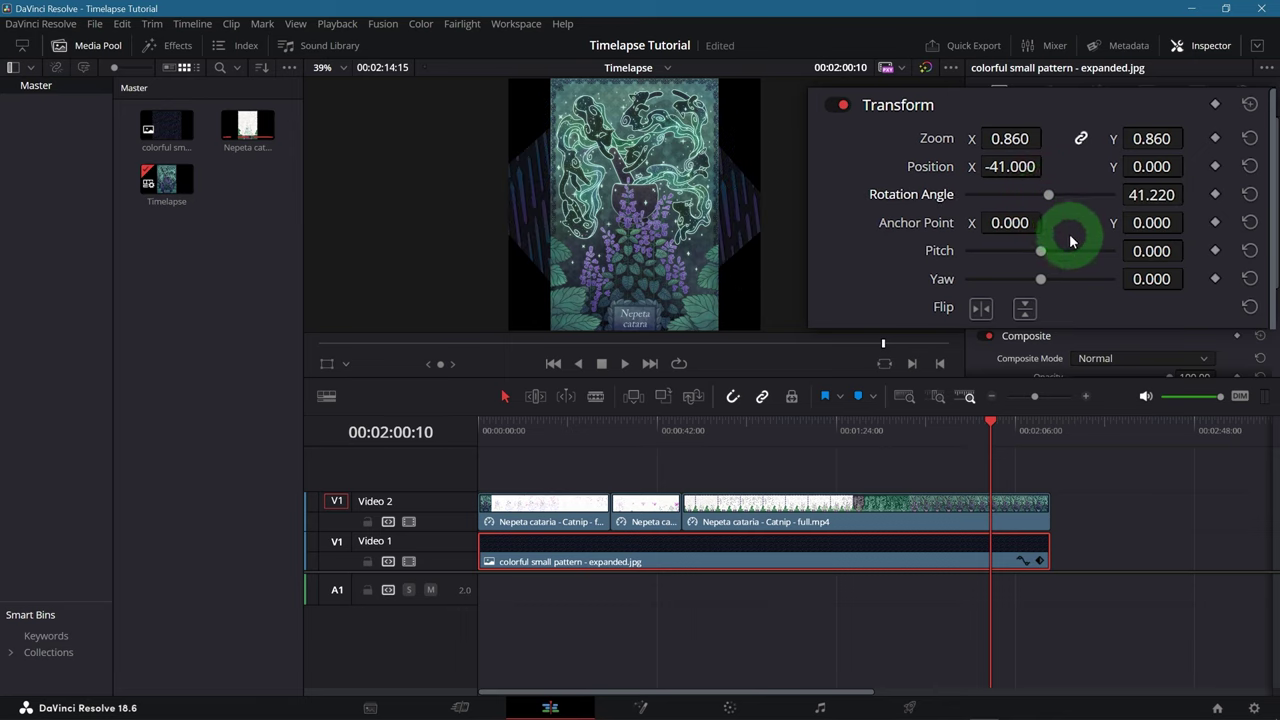
left_click(1249, 195)
left_click(1249, 166)
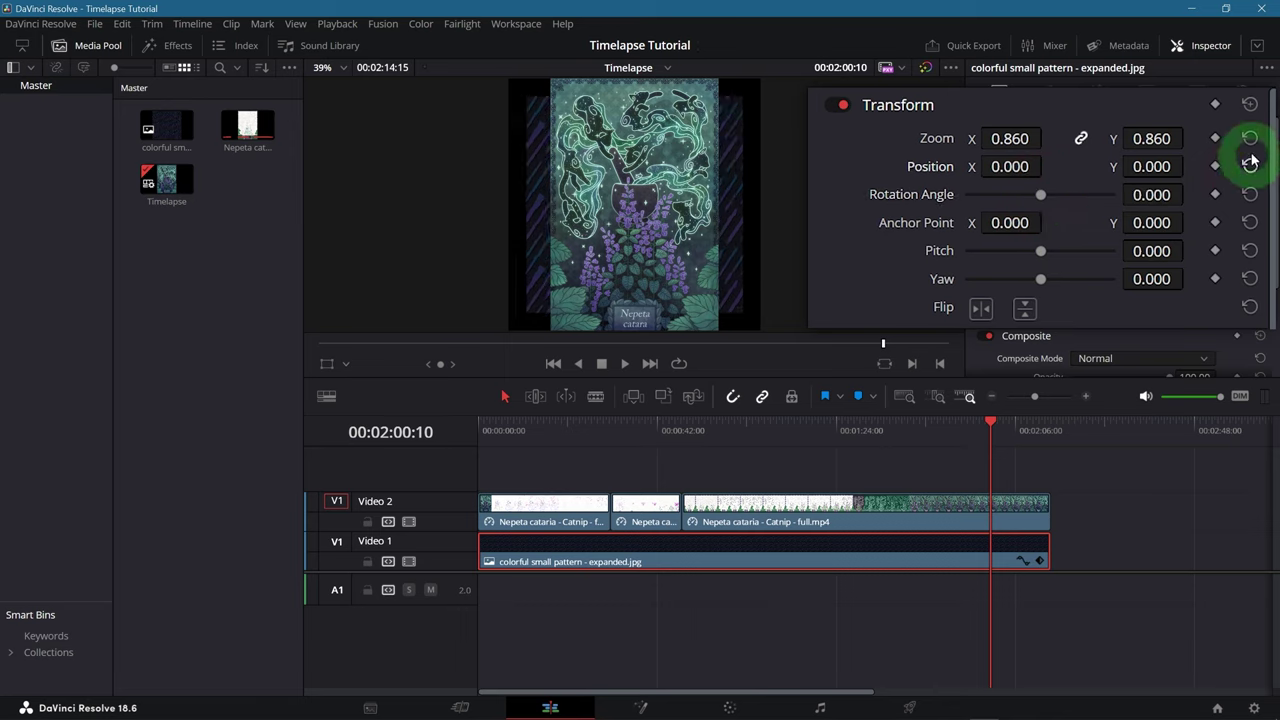
left_click(1249, 139)
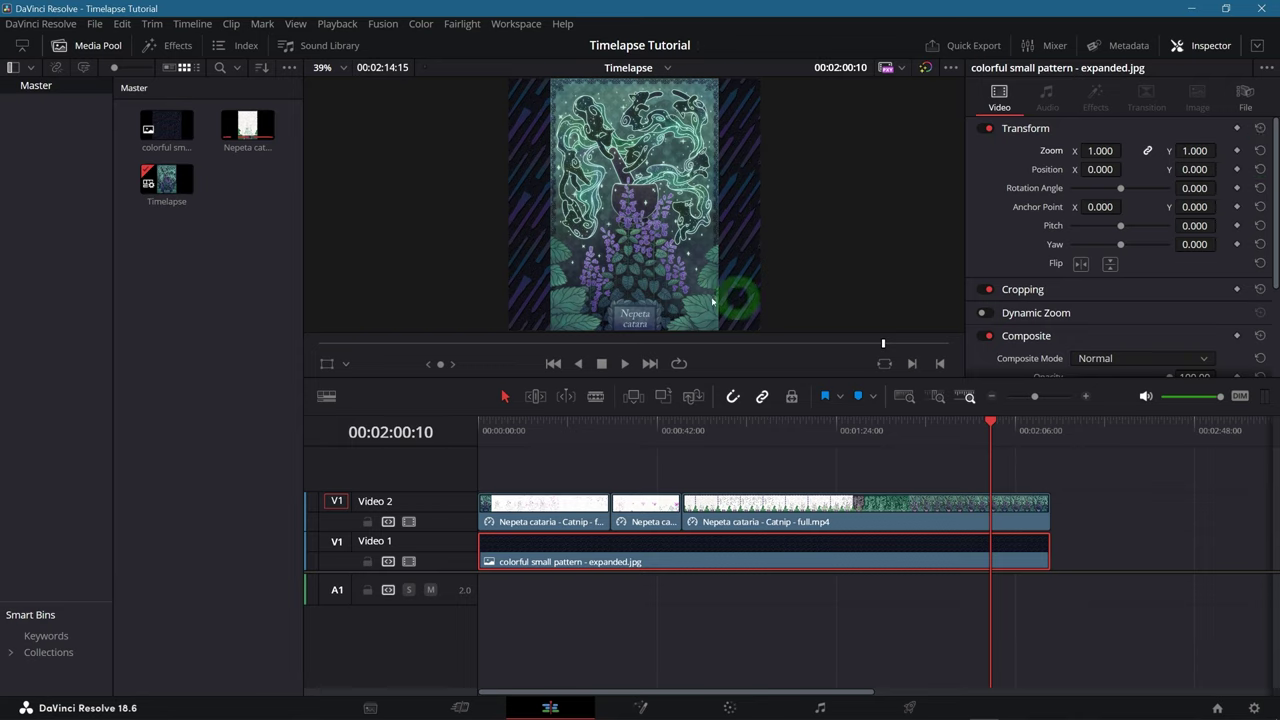
Step: Drag the Text title from the Effects Titles list onto a new Video 3 track, full length
left_click(160, 180)
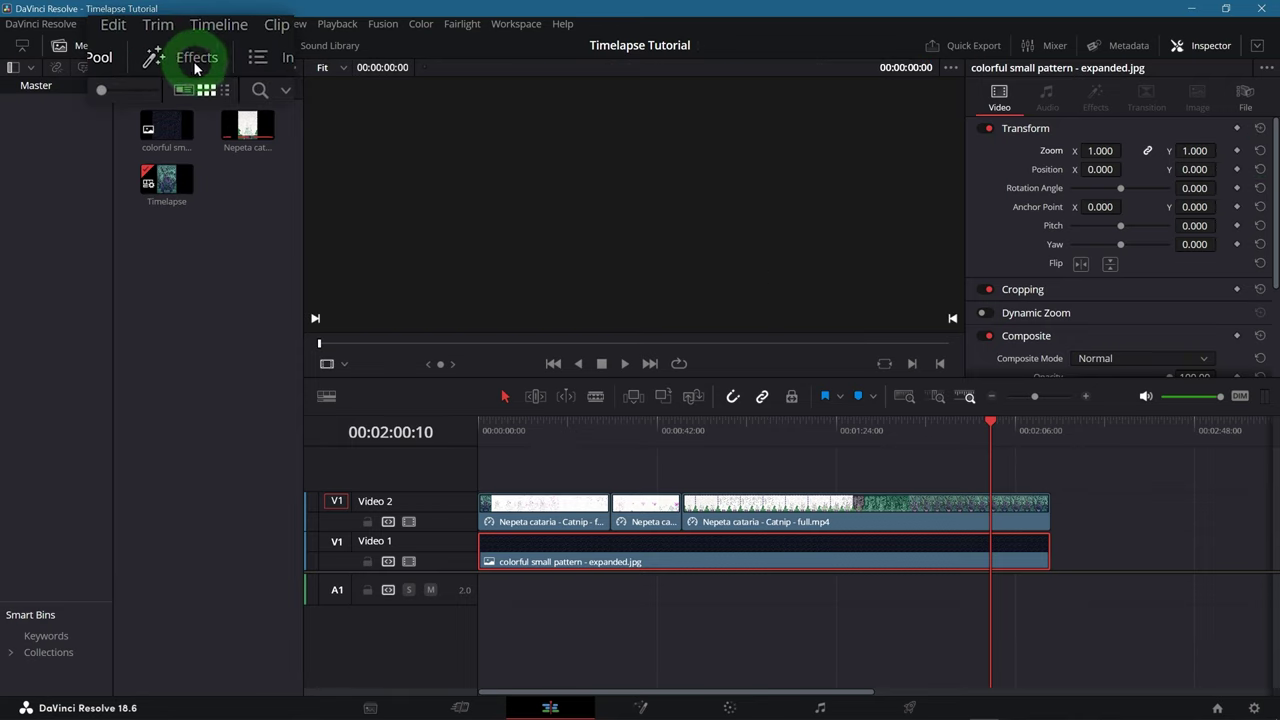
left_click(176, 48)
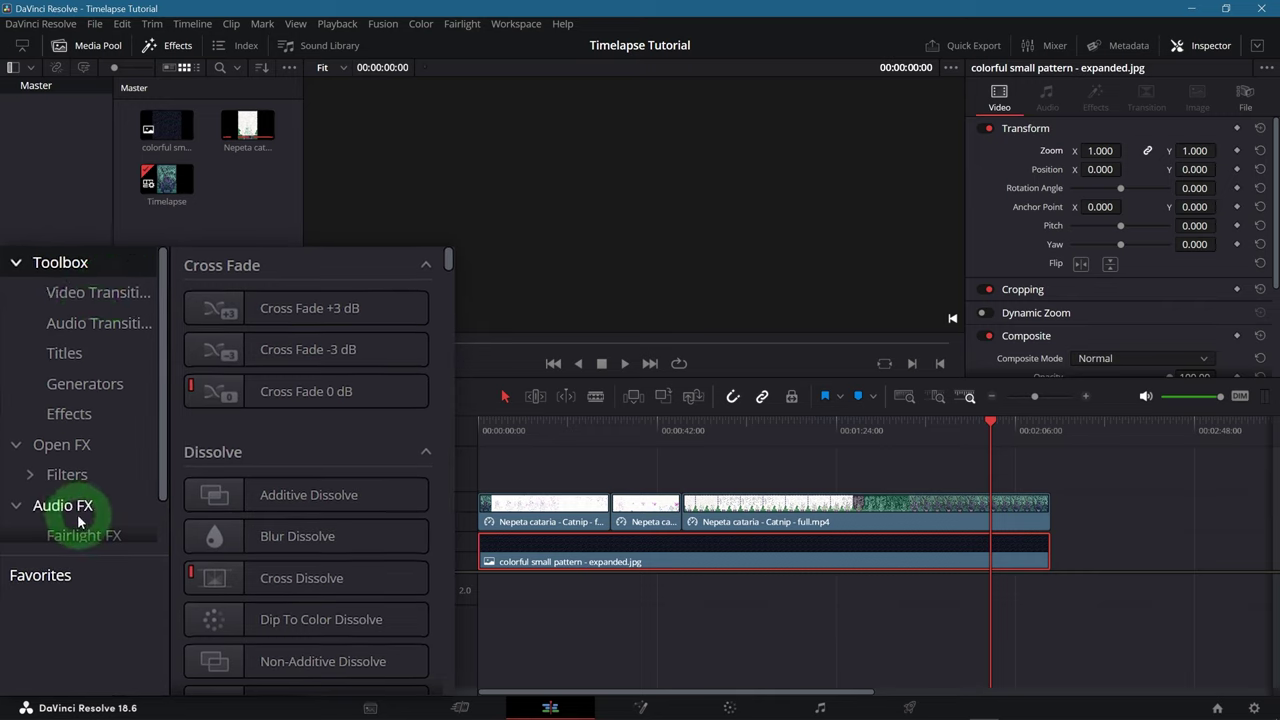
left_click(52, 359)
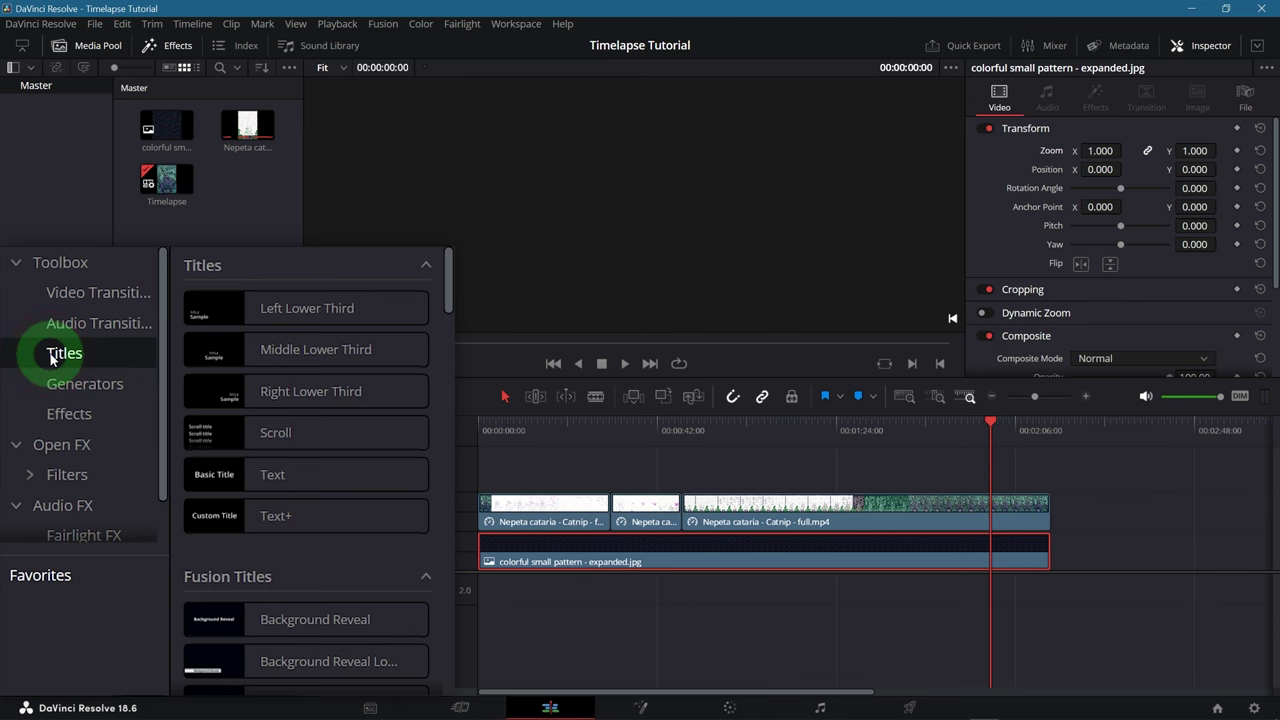
left_click_drag(208, 474, 463, 458)
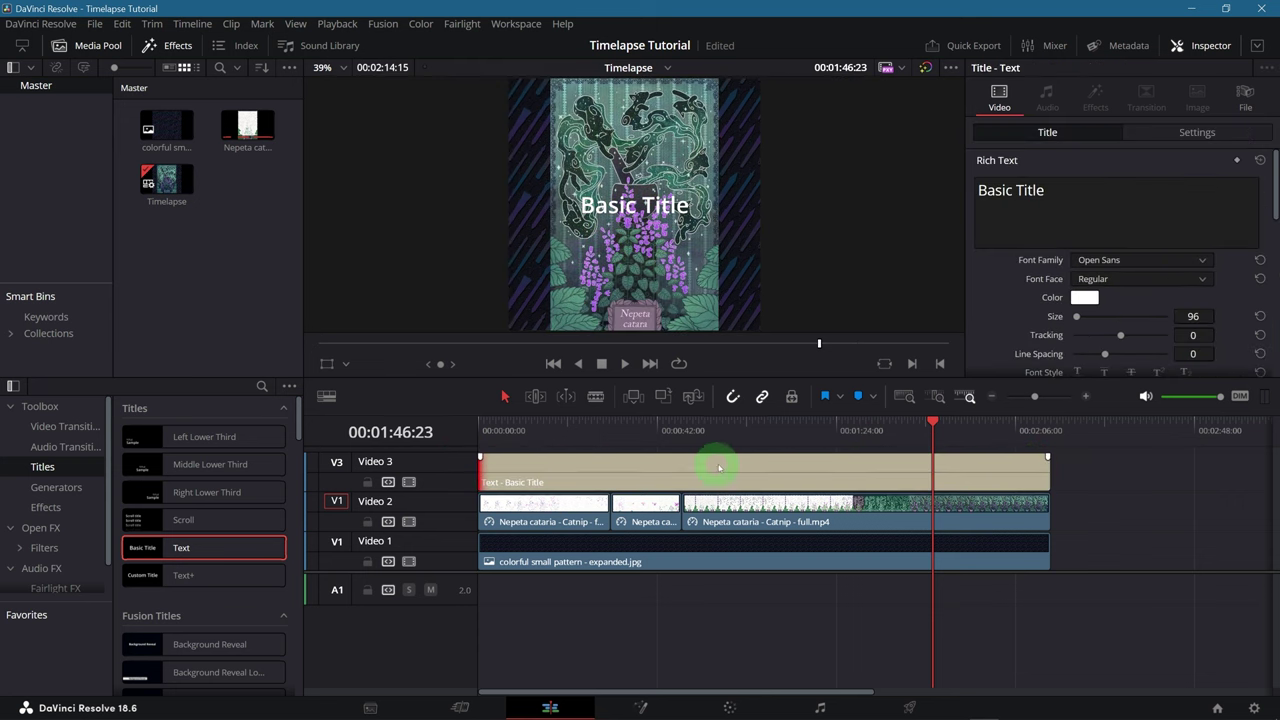
Step: Make the title black text reading 'Mink - the Drawing Researcher' at size 48
left_click_drag(929, 423, 1008, 428)
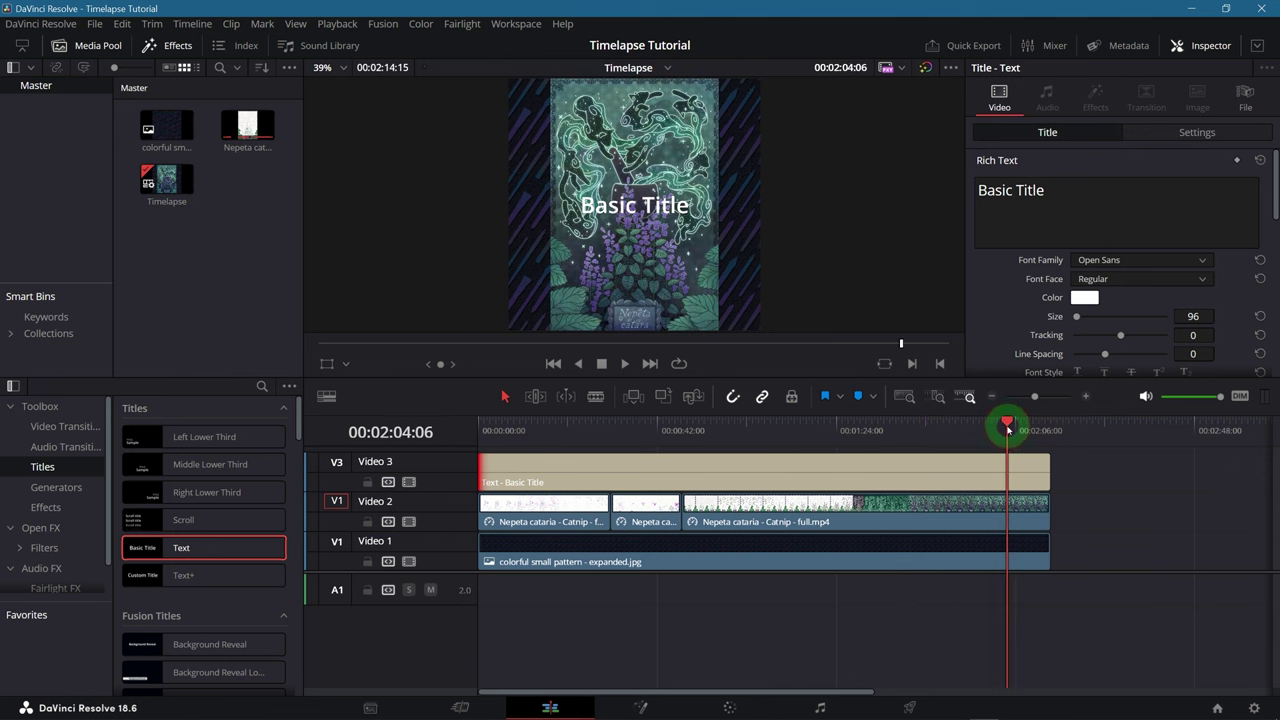
left_click(1085, 297)
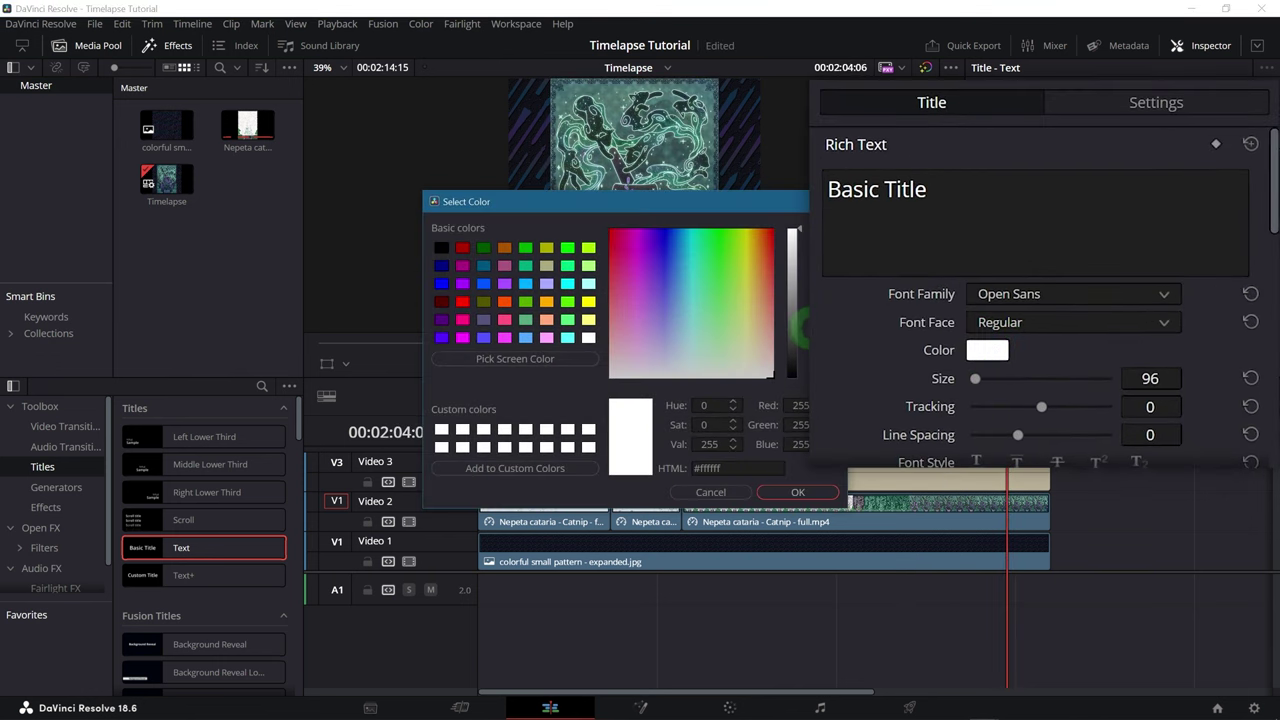
left_click_drag(794, 330, 794, 410)
left_click(797, 492)
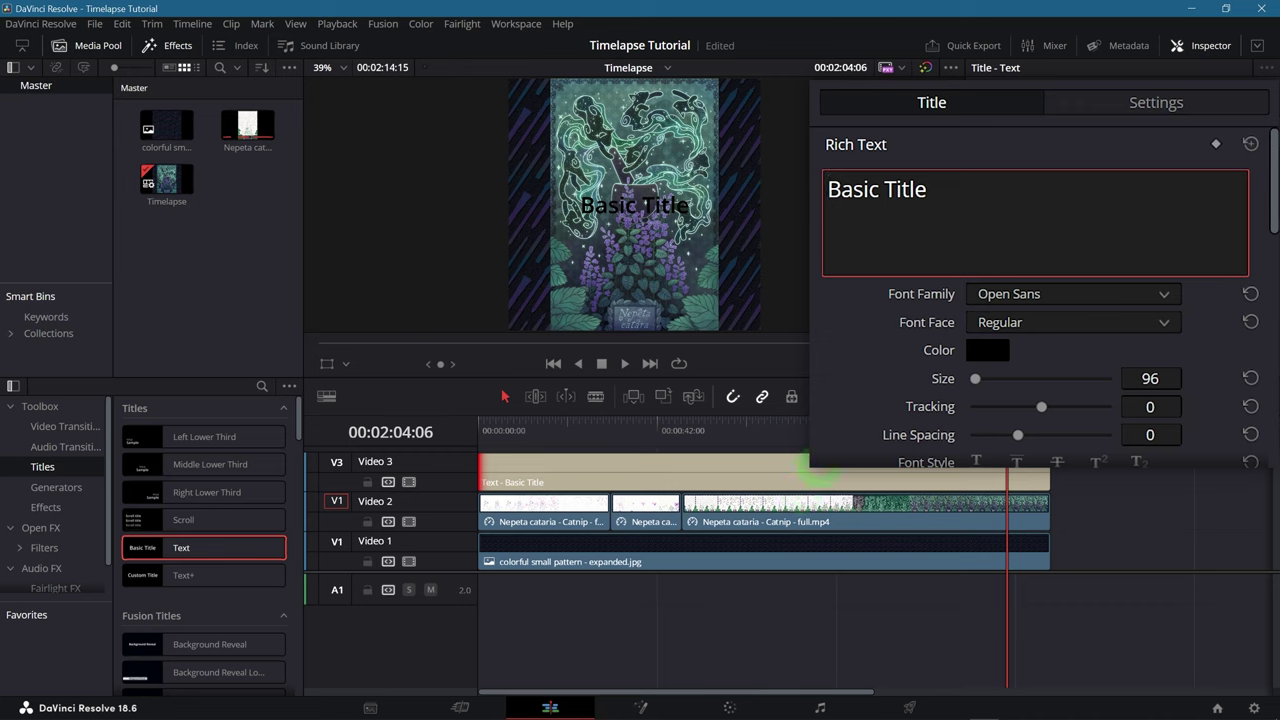
triple_click(935, 191)
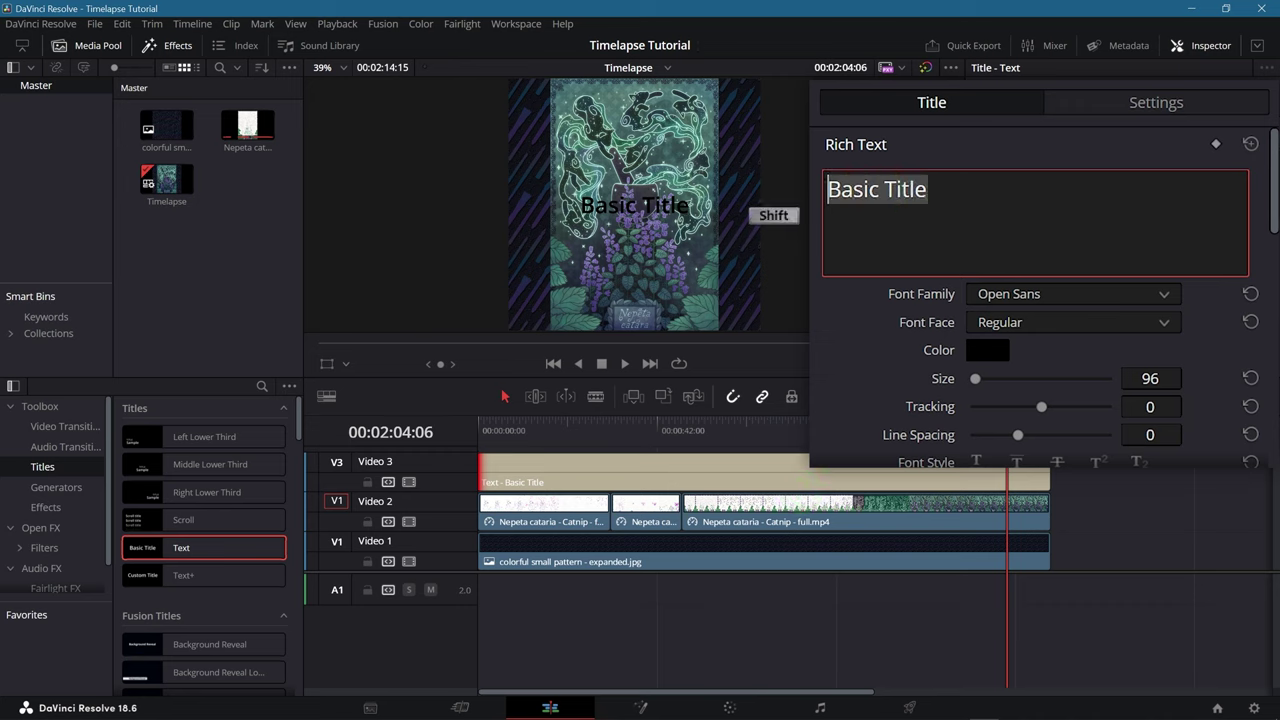
type("Mink - the Drawing Researcher")
left_click_drag(1150, 378, 1100, 370)
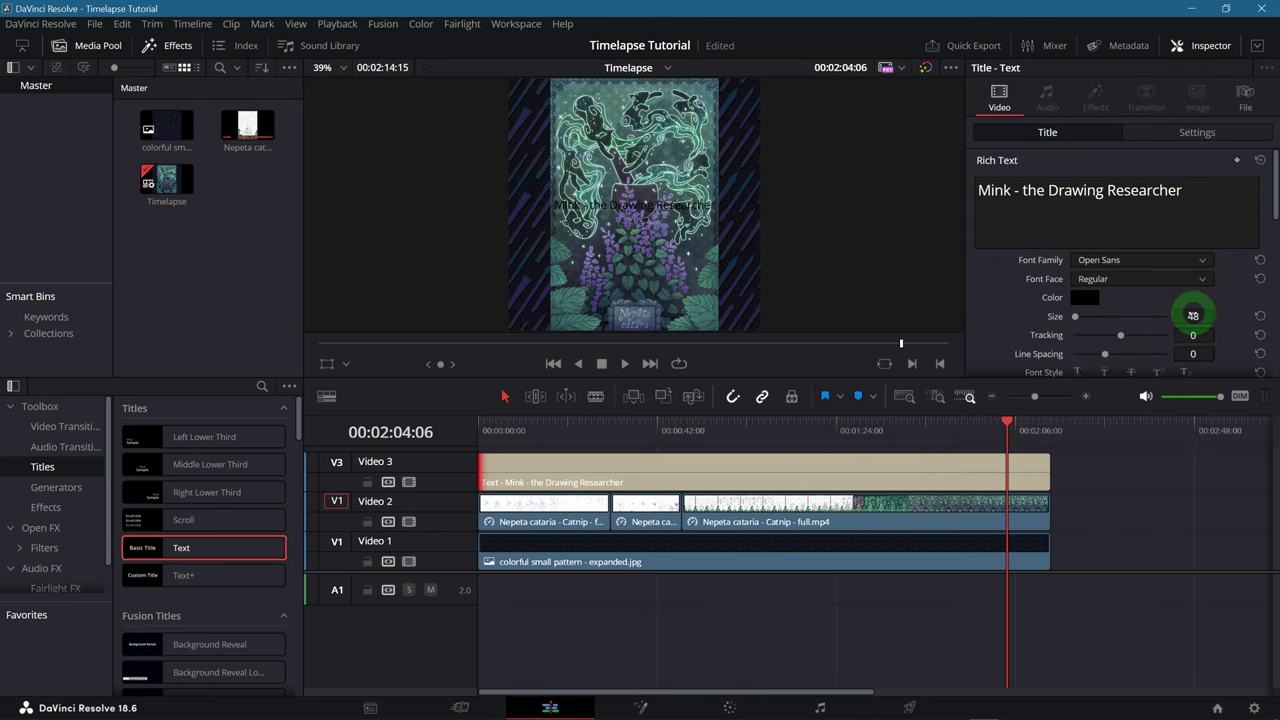
Step: Move the title text below the centre of the frame in the viewer
left_click_drag(695, 205, 697, 237)
left_click_drag(730, 290, 726, 316)
key("alt")
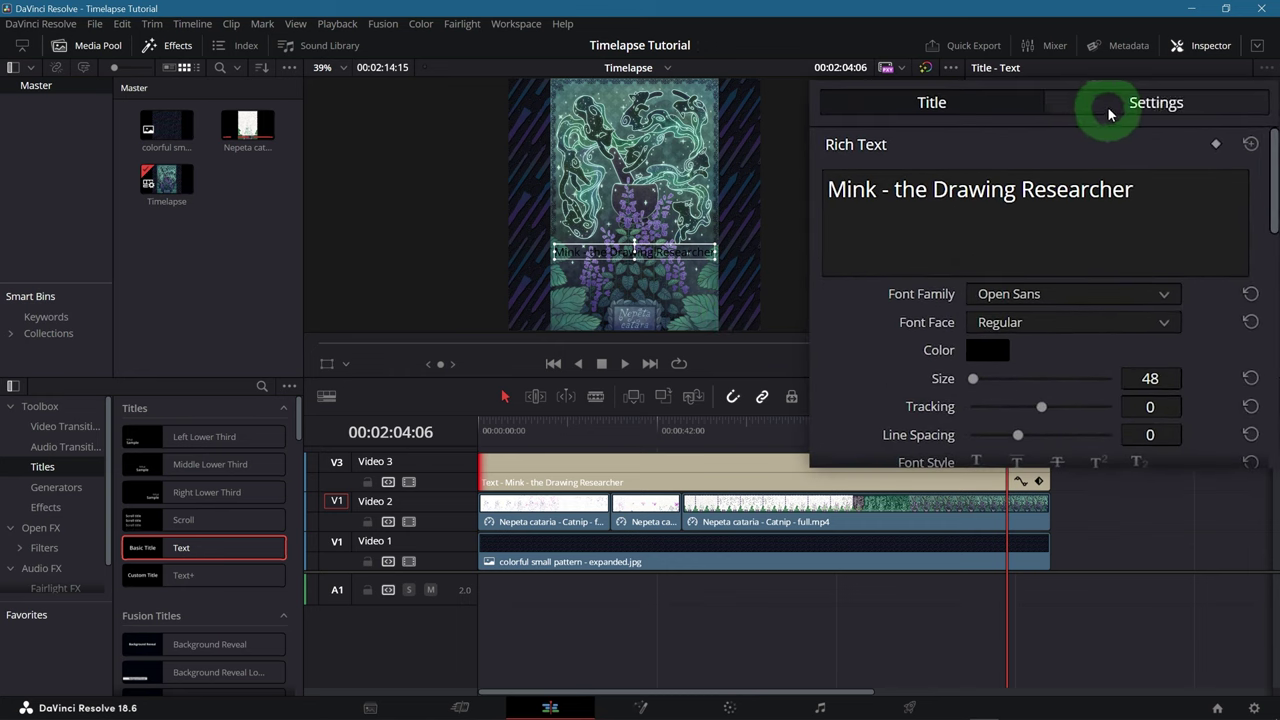
Step: Lower the title's Composite Opacity to about 18%
left_click(1105, 113)
left_click_drag(1272, 180, 1272, 374)
left_click_drag(1116, 377, 1012, 377)
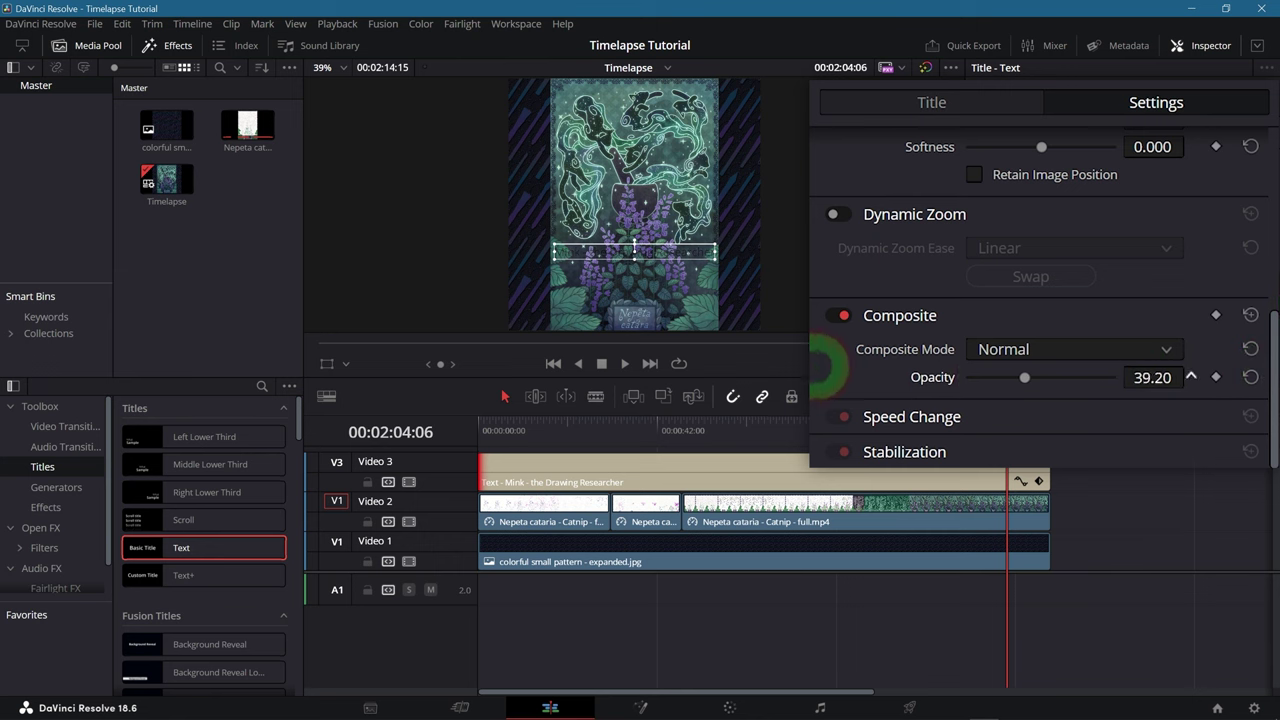
mouse_move(1007, 427)
left_mouse_down()
mouse_move(623, 425)
mouse_move(1022, 433)
left_mouse_up()
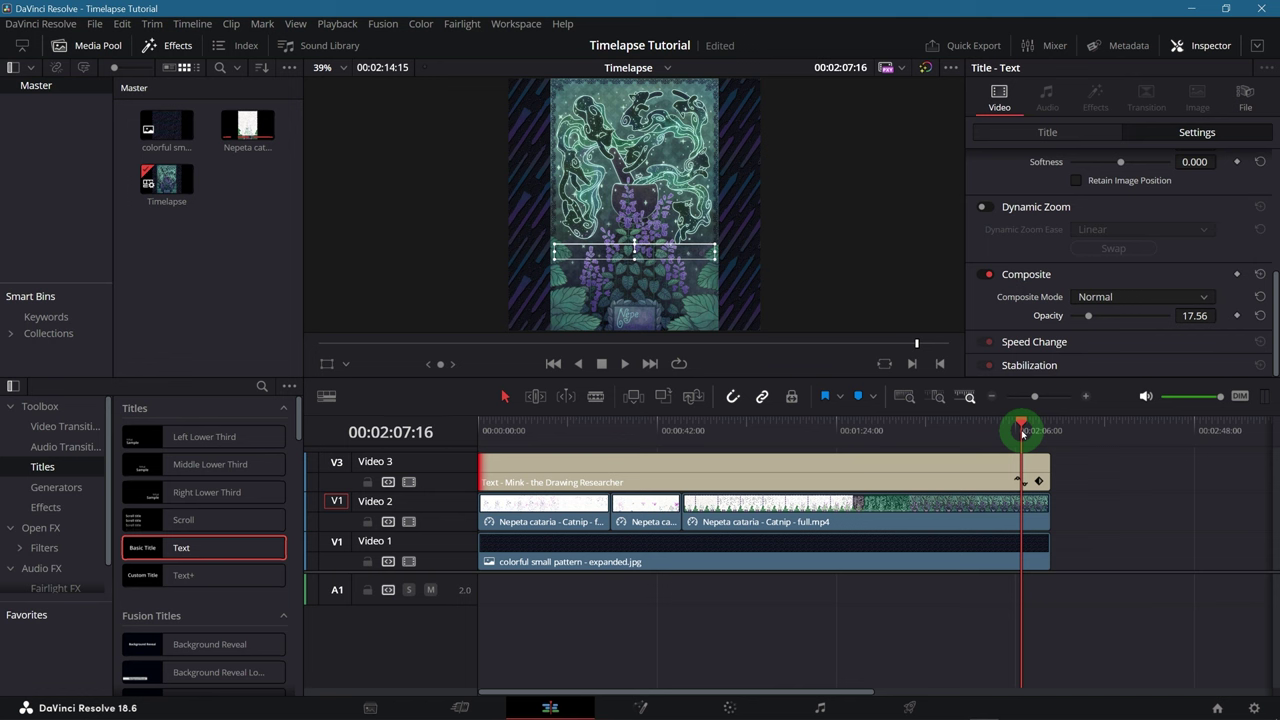
key("alt+Tab")
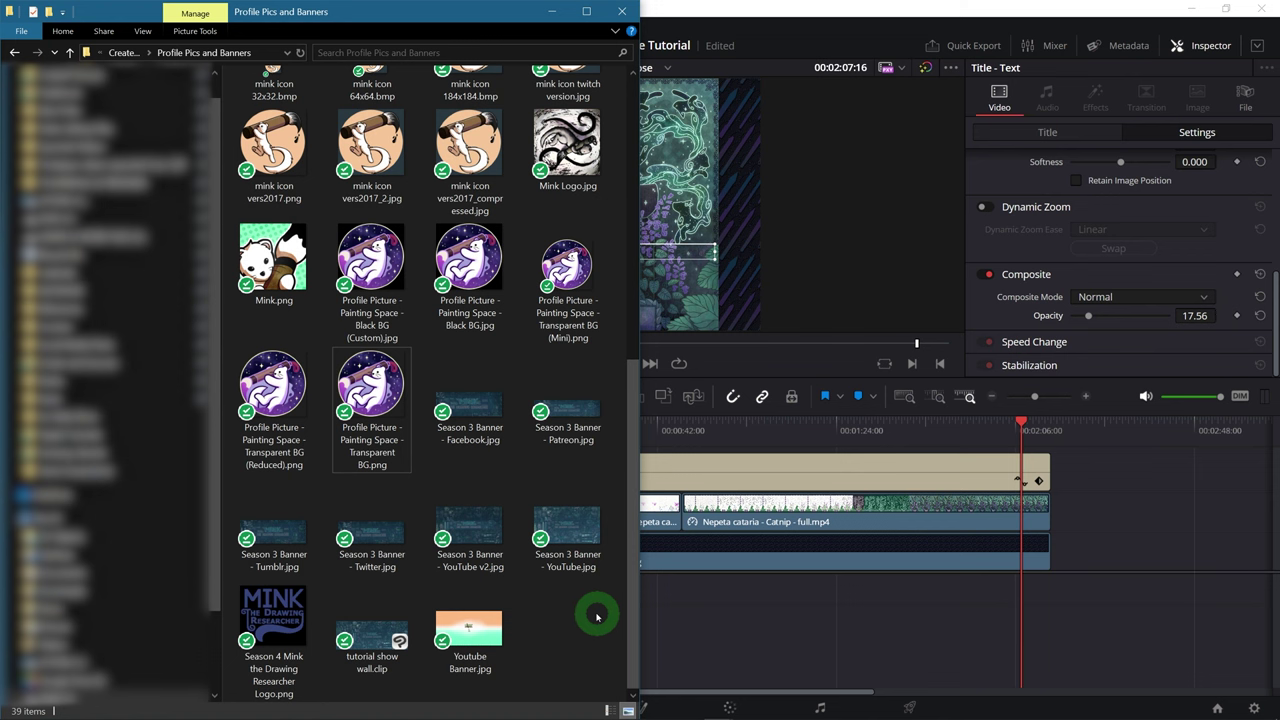
Step: Place the transparent profile-picture PNG on Video 4, extended to the video's full length
left_click_drag(273, 395, 423, 443)
left_click_drag(830, 460, 1043, 458)
left_click(745, 425)
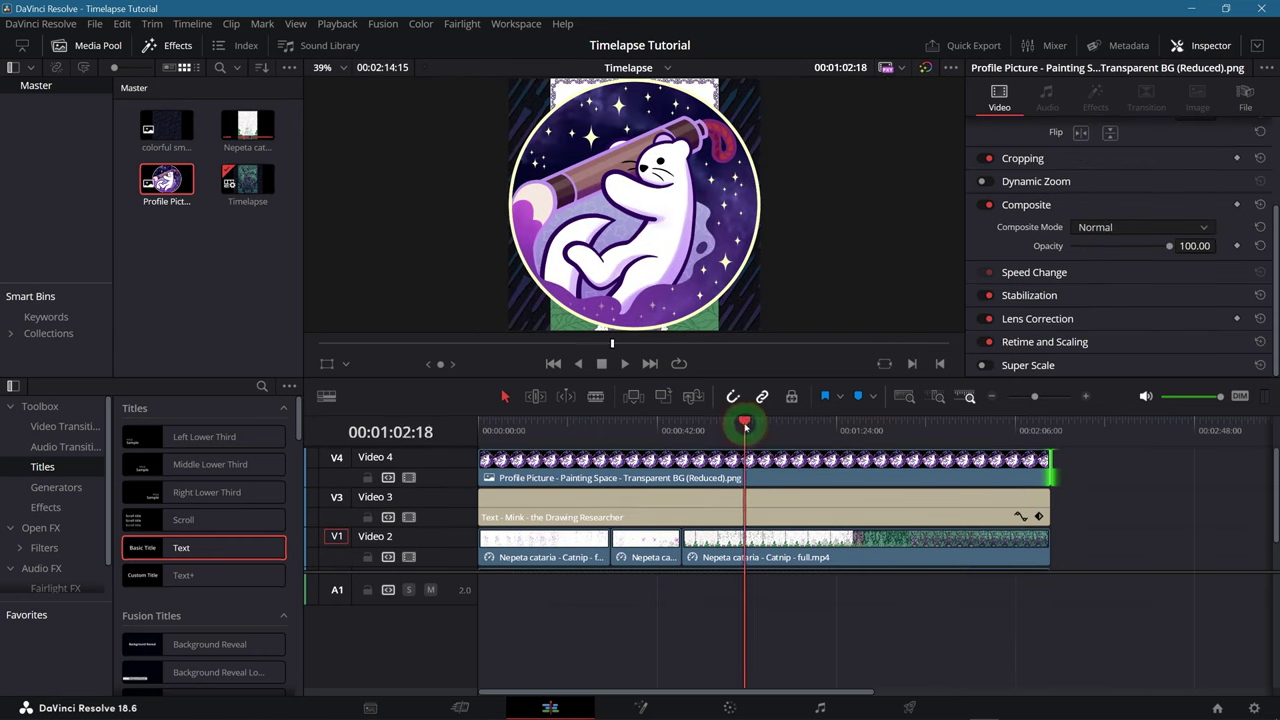
left_click(764, 462)
Step: Set the logo to Zoom 0.12, Position 536/-535 and Opacity about 47
mouse_move(1069, 150)
left_mouse_down()
mouse_move(1035, 150)
mouse_move(1140, 172)
mouse_move(1023, 171)
mouse_move(1200, 166)
mouse_move(1046, 166)
mouse_move(1090, 150)
left_mouse_up()
left_click(877, 185)
left_click(1093, 150)
left_click_drag(1195, 170, 797, 185)
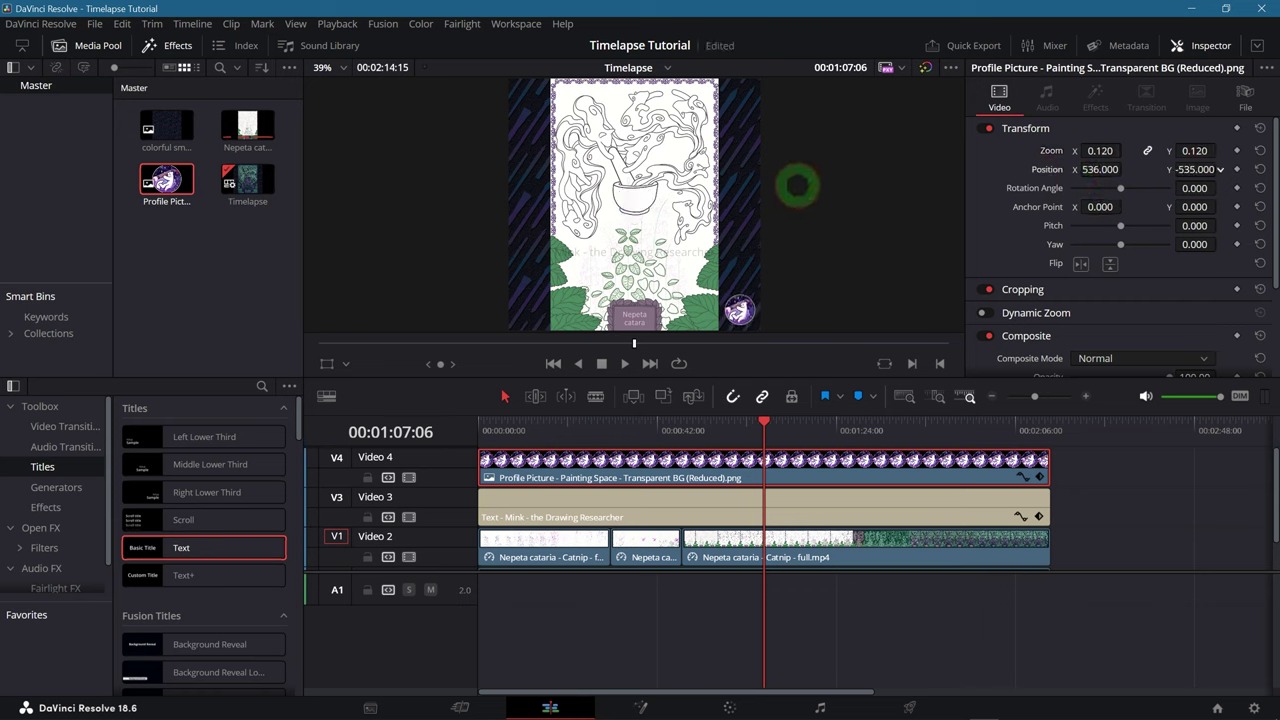
scroll(1243, 270, "down", 3)
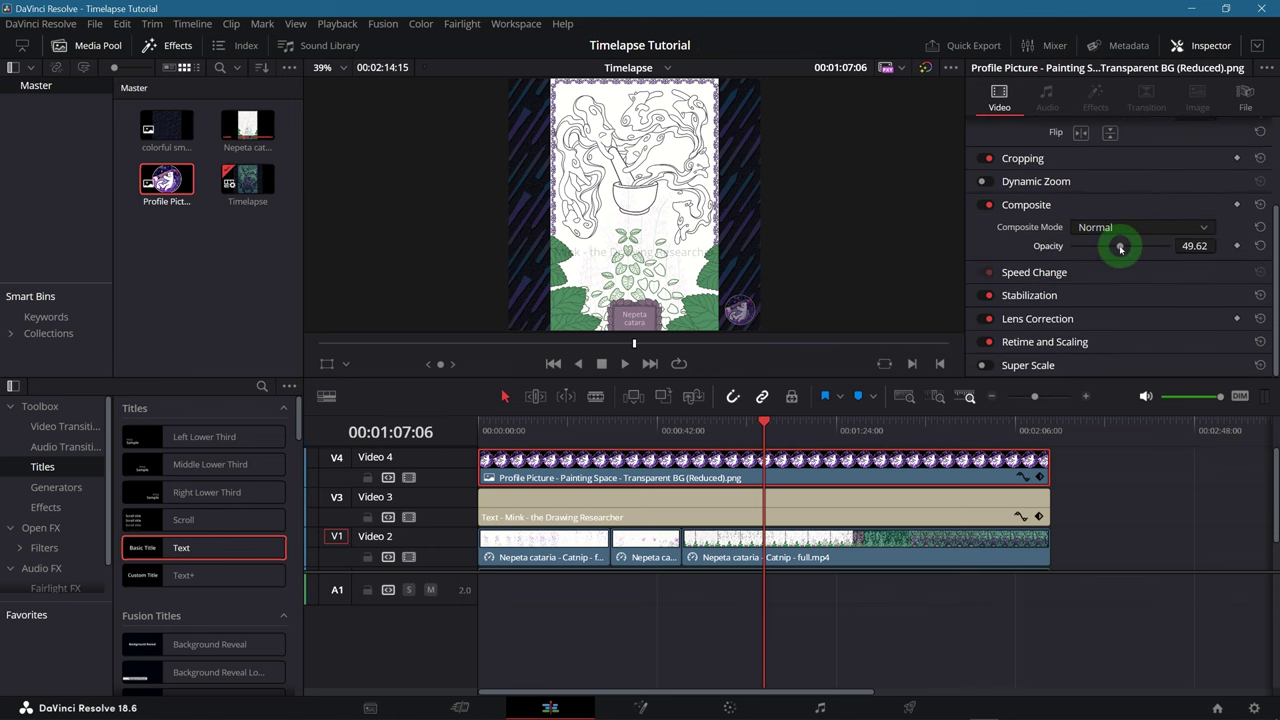
left_click_drag(1120, 248, 1117, 246)
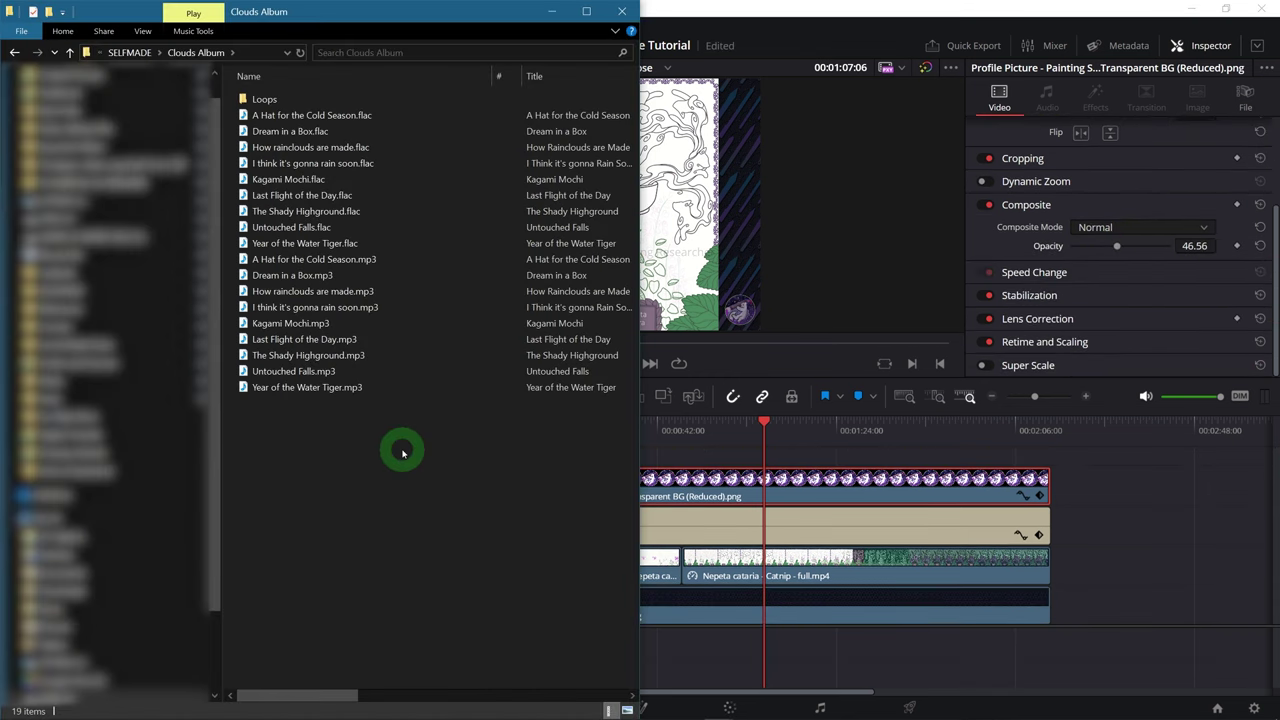
Step: Put A Hat for the Cold Season.mp3 on Audio 1, starting at zero
left_click(277, 261)
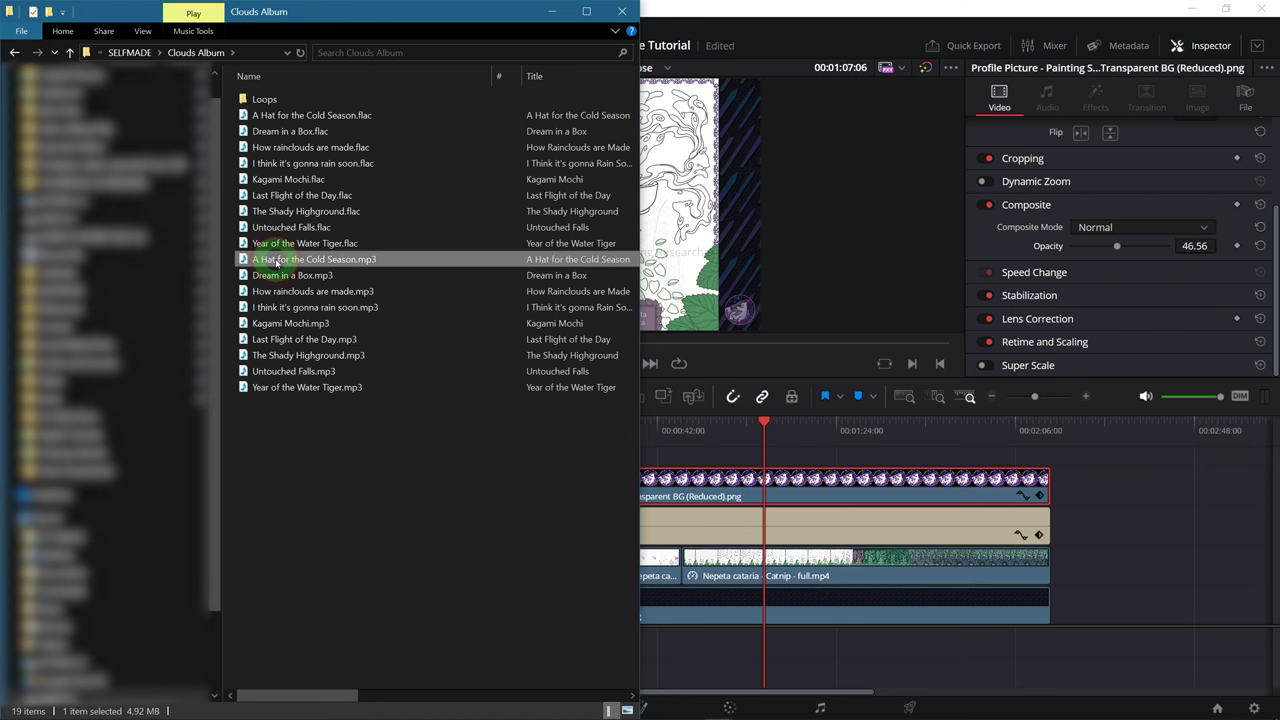
left_click_drag(277, 261, 671, 642)
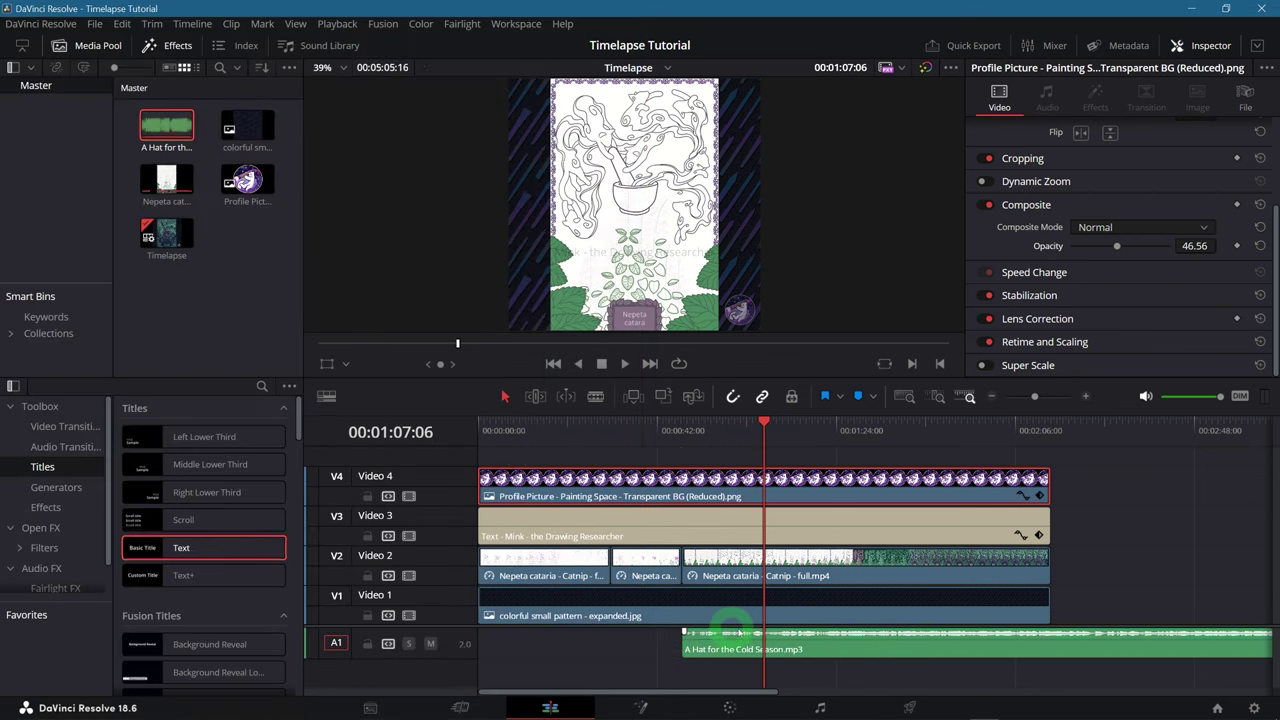
left_click_drag(832, 650, 620, 652)
Step: Cut the music where the video ends, delete the leftover, and enlarge the audio track
left_click(595, 396)
left_click(1051, 641)
left_click(504, 396)
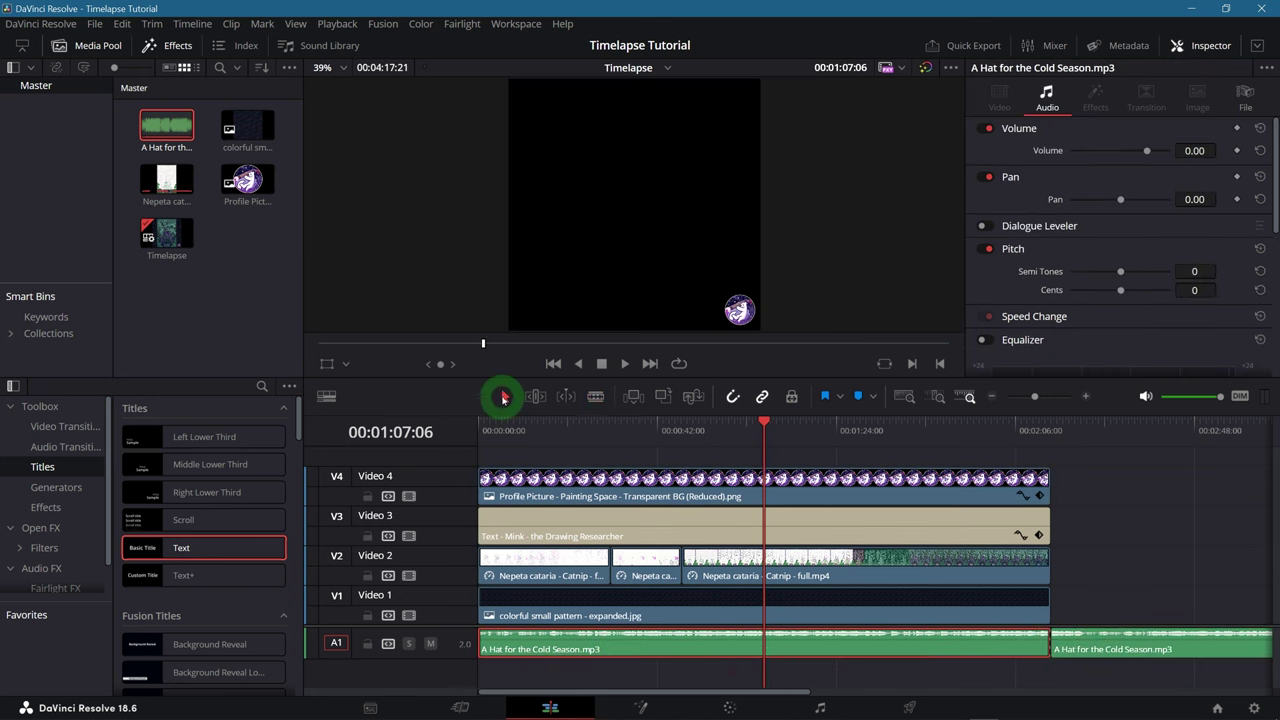
left_click(1108, 642)
key("BackSpace")
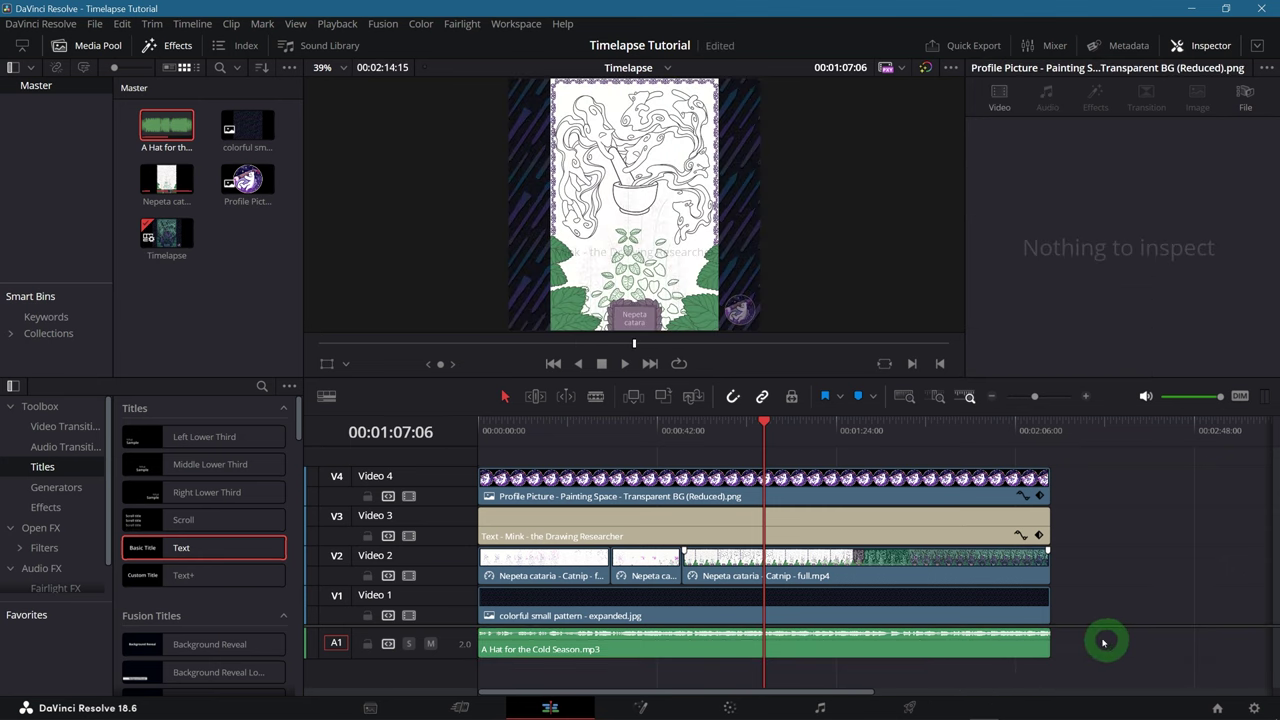
left_click_drag(449, 626, 443, 666)
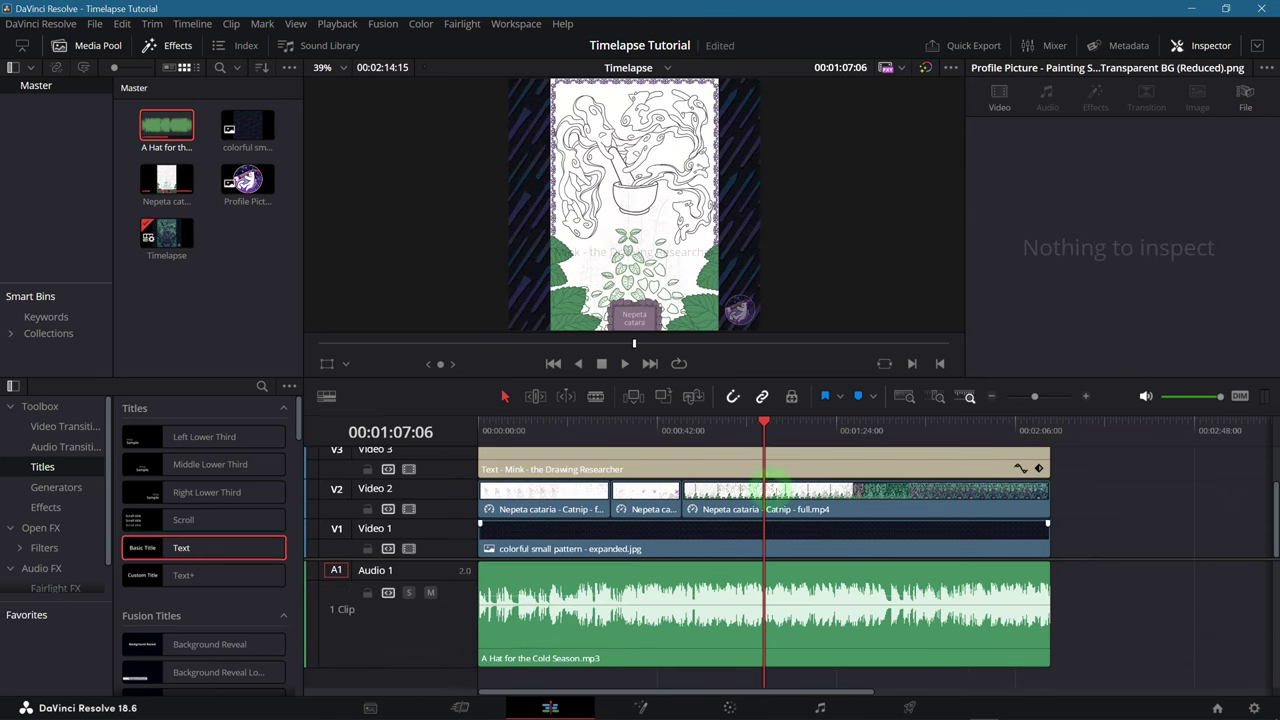
Step: Drag the volume line of A Hat for the Cold Season lower during playback
key("space")
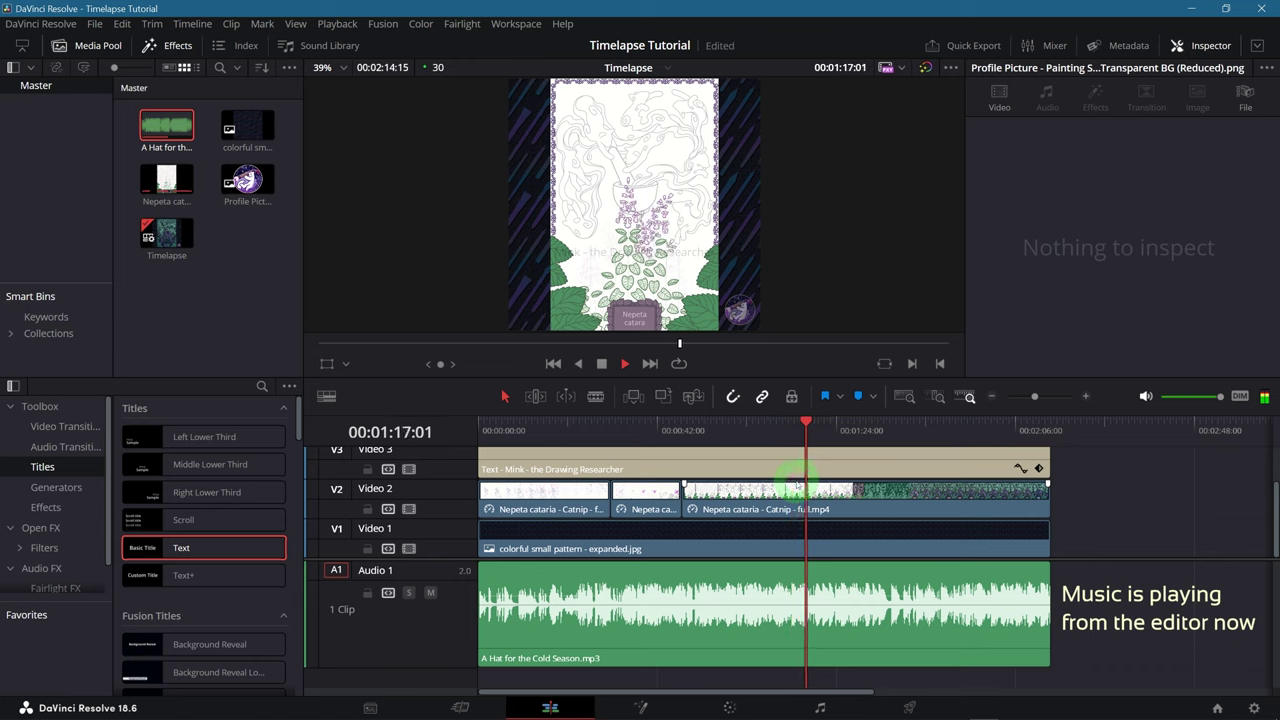
key("space")
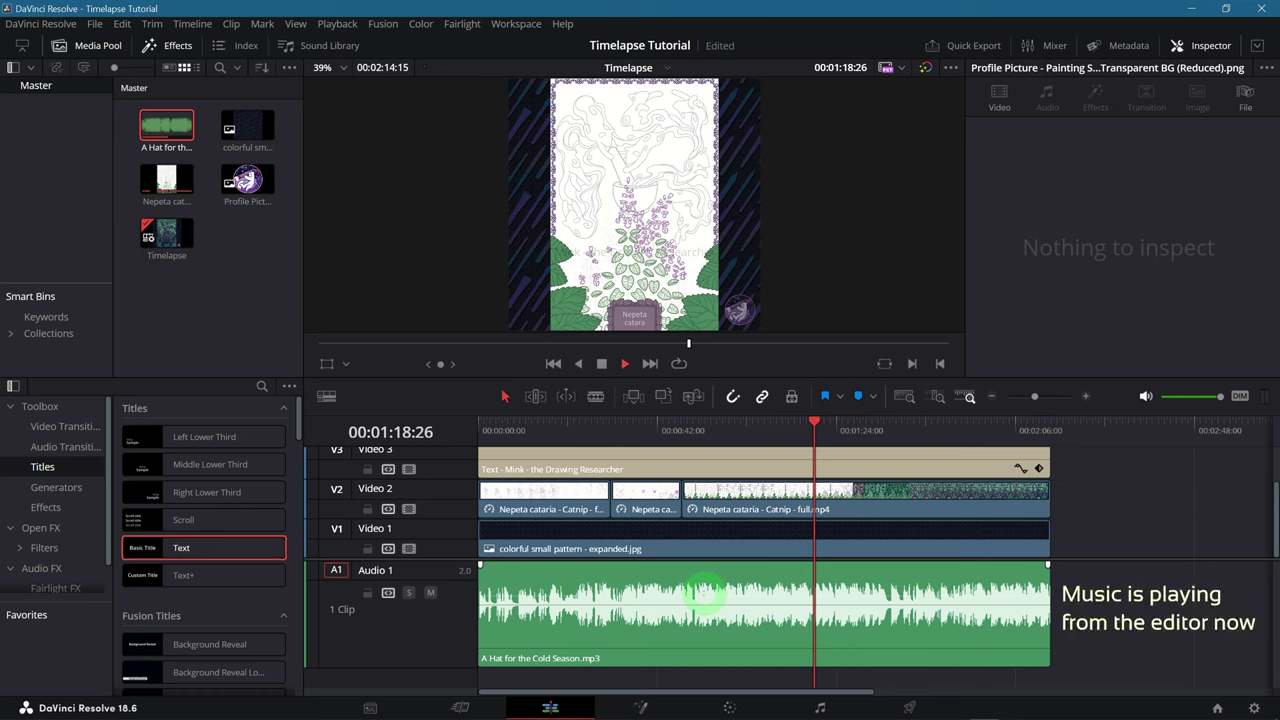
key("space")
mouse_move(703, 594)
left_mouse_down()
mouse_move(703, 606)
mouse_move(700, 586)
left_mouse_up()
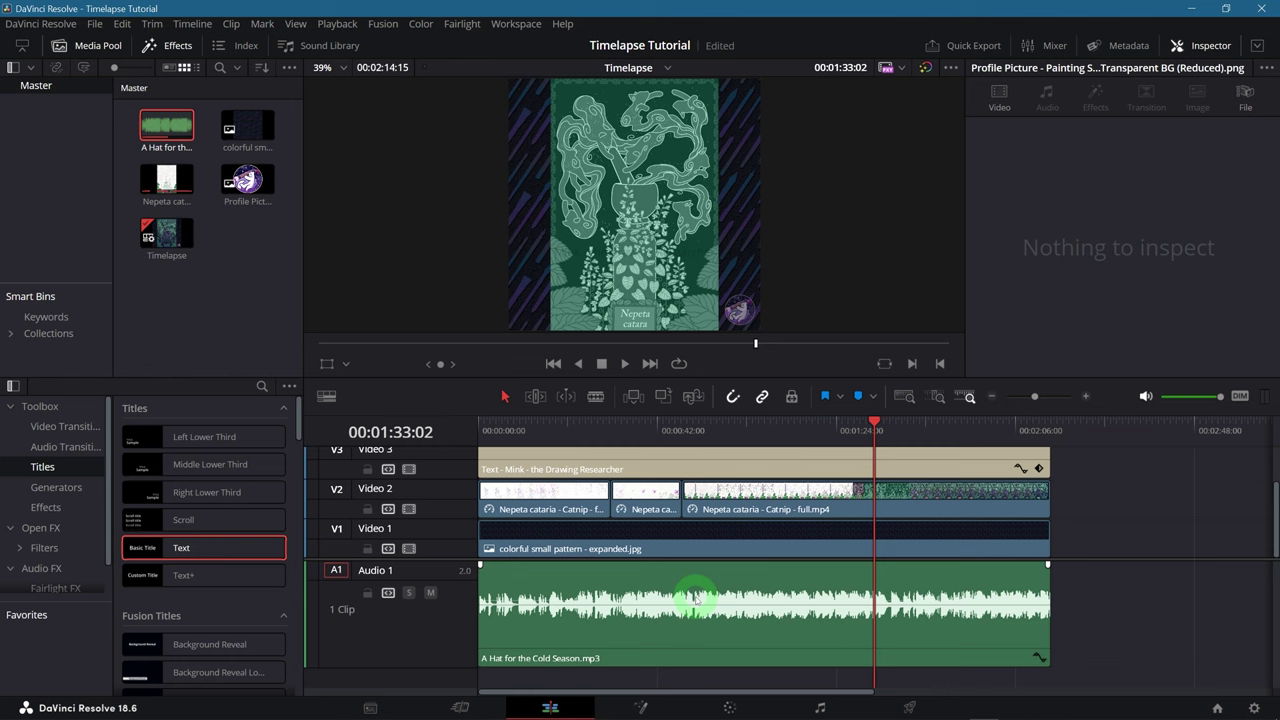
scroll(697, 598, "up", 2)
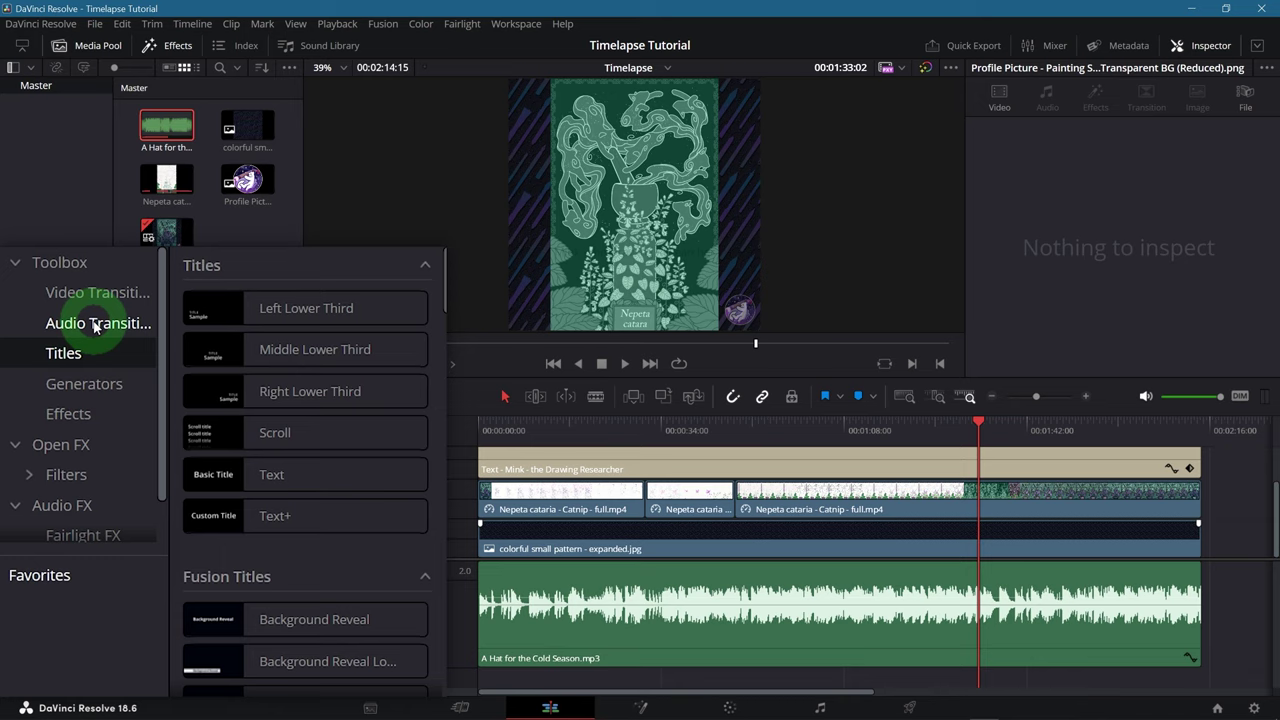
left_click(95, 327)
left_click(228, 385)
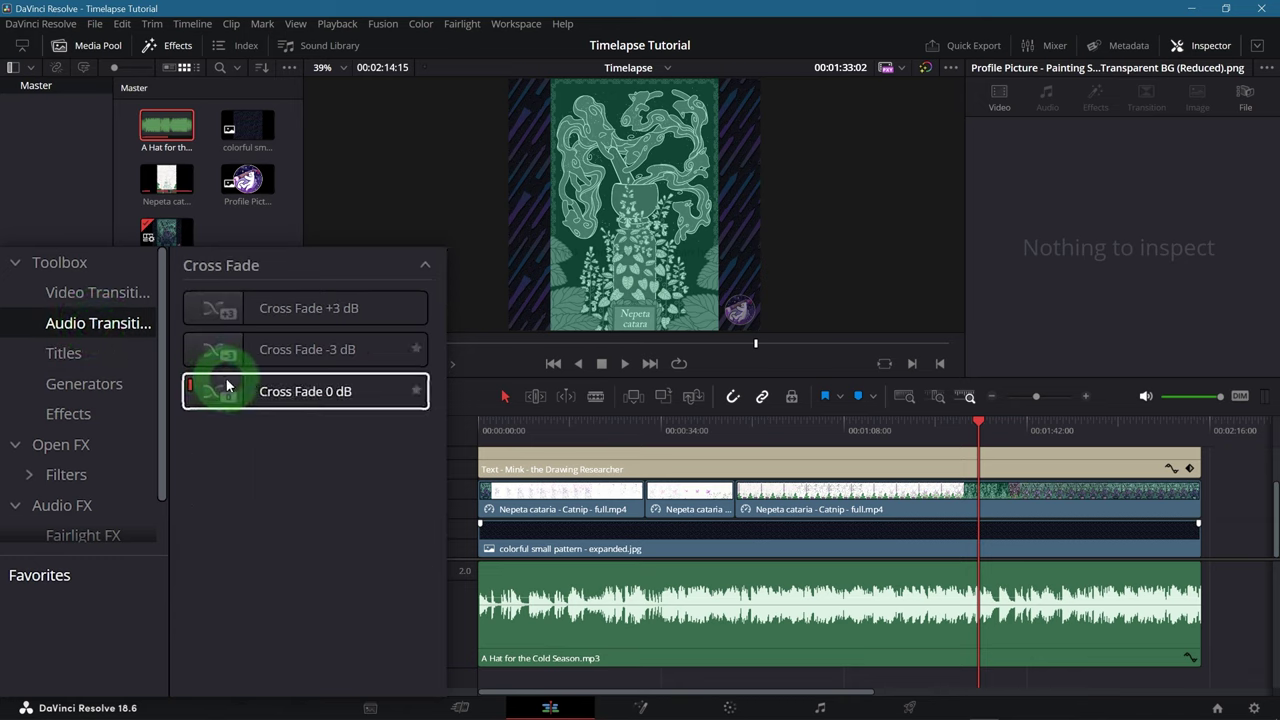
left_click_drag(226, 385, 1185, 592)
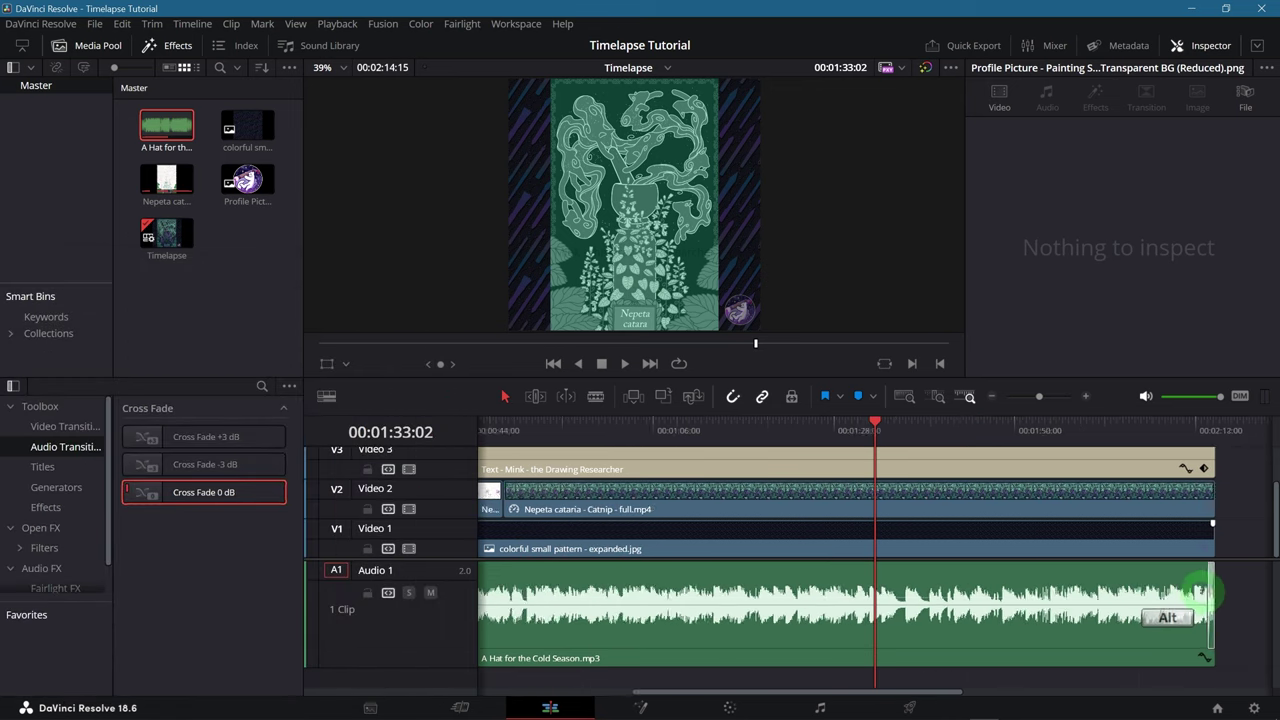
left_click_drag(840, 691, 1030, 687)
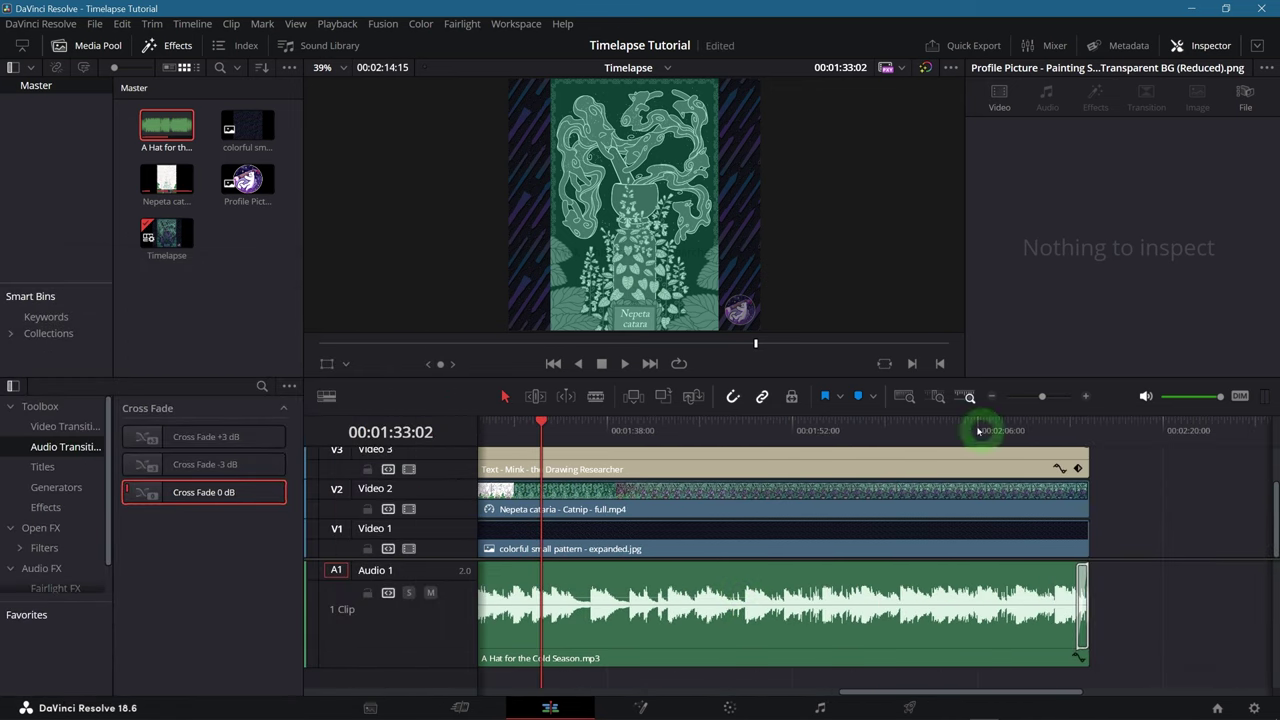
left_click(1020, 430)
left_click_drag(1072, 595, 988, 596)
left_click(979, 424)
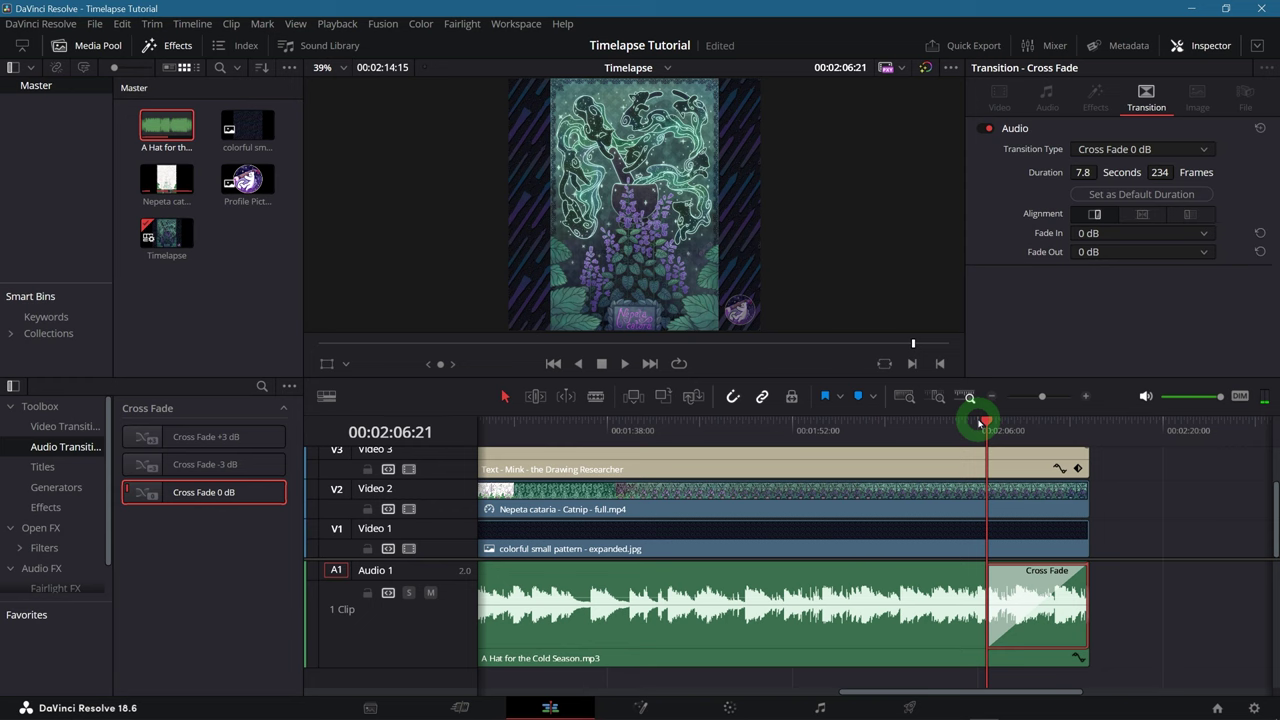
key("space")
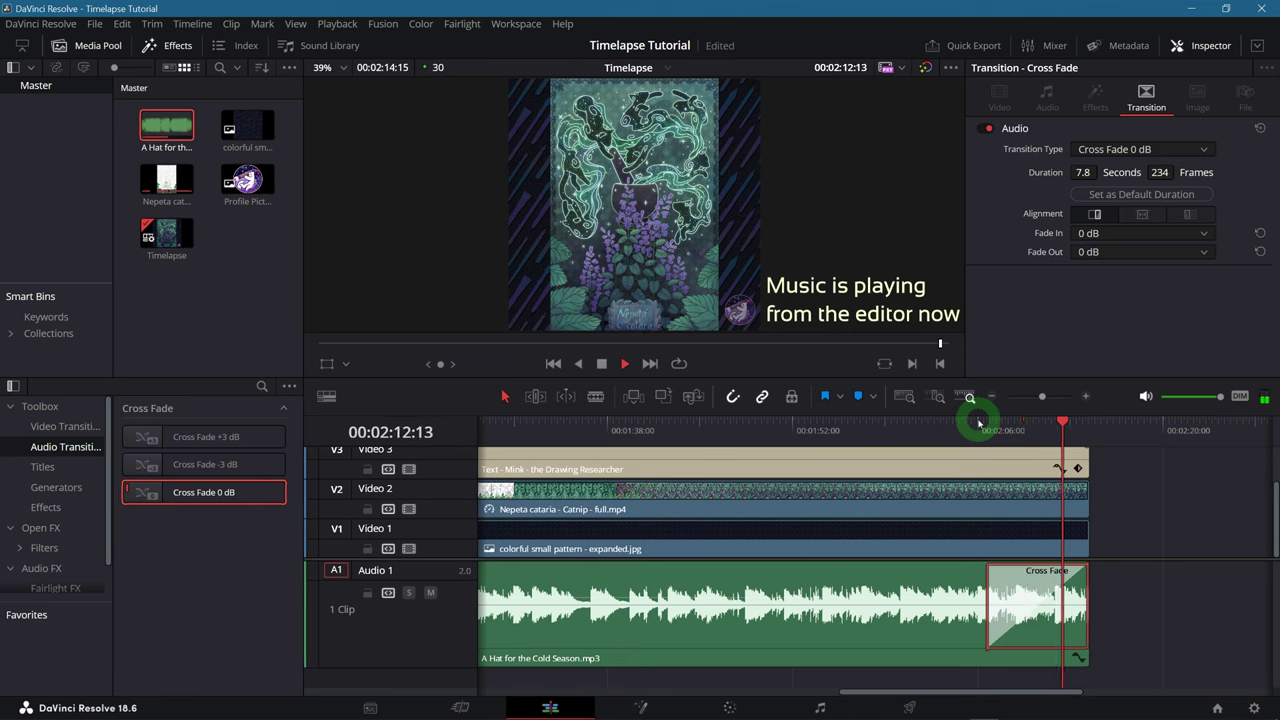
key("Delete")
Step: Add a volume keyframe near the music's end, pull the end down, and preview the fade
left_click(1021, 577)
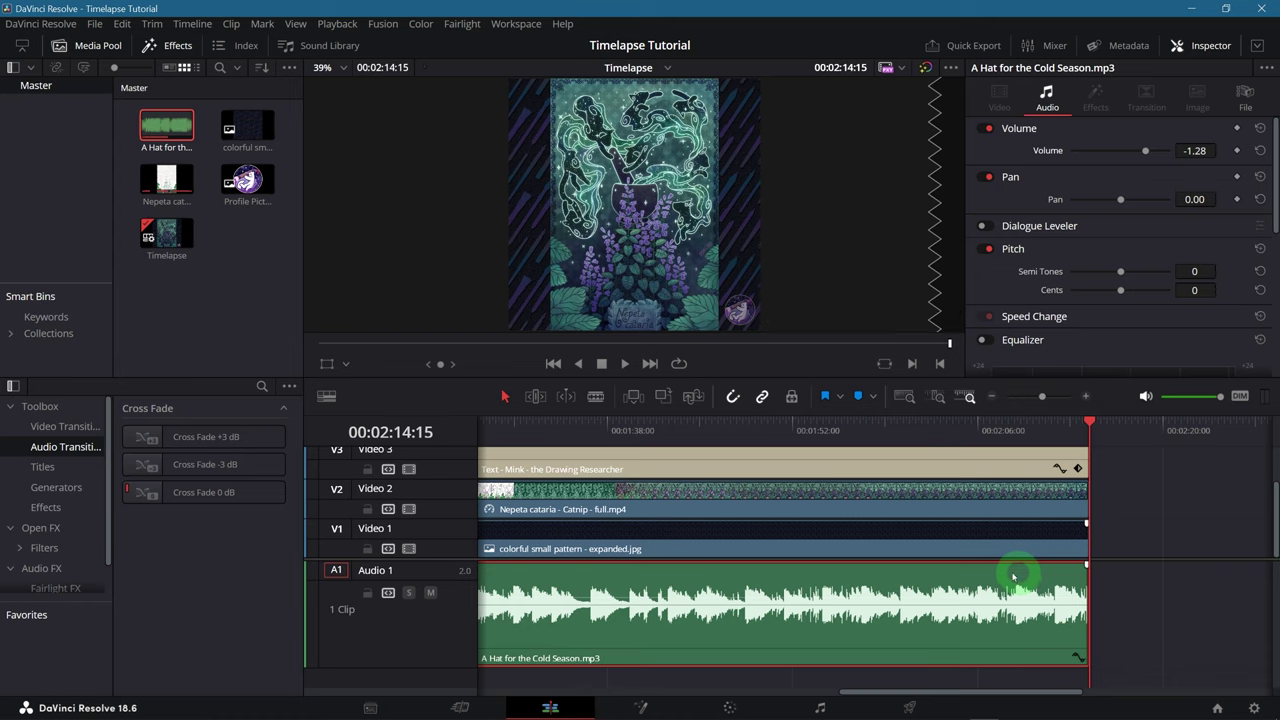
key("alt")
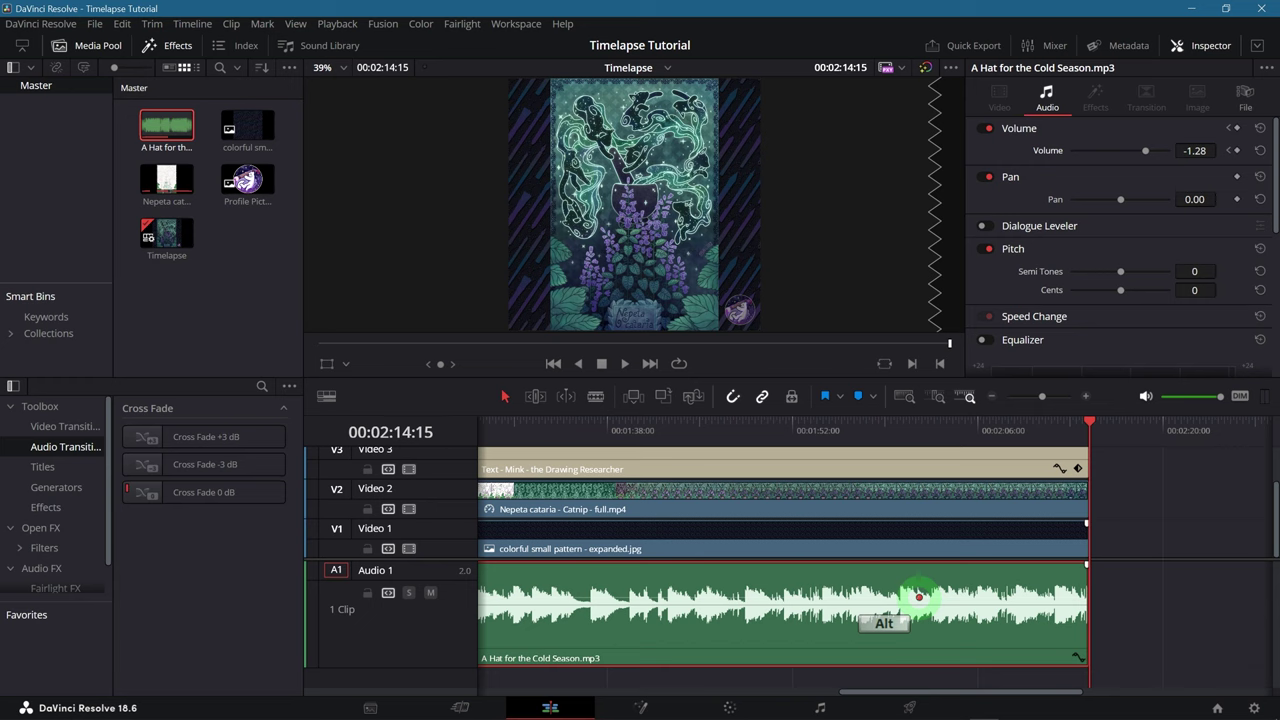
left_click(1013, 592, "alt")
mouse_move(1016, 597)
left_mouse_down()
mouse_move(1093, 641)
mouse_move(1060, 625)
mouse_move(1011, 633)
mouse_move(1022, 614)
left_mouse_up()
left_click(867, 428)
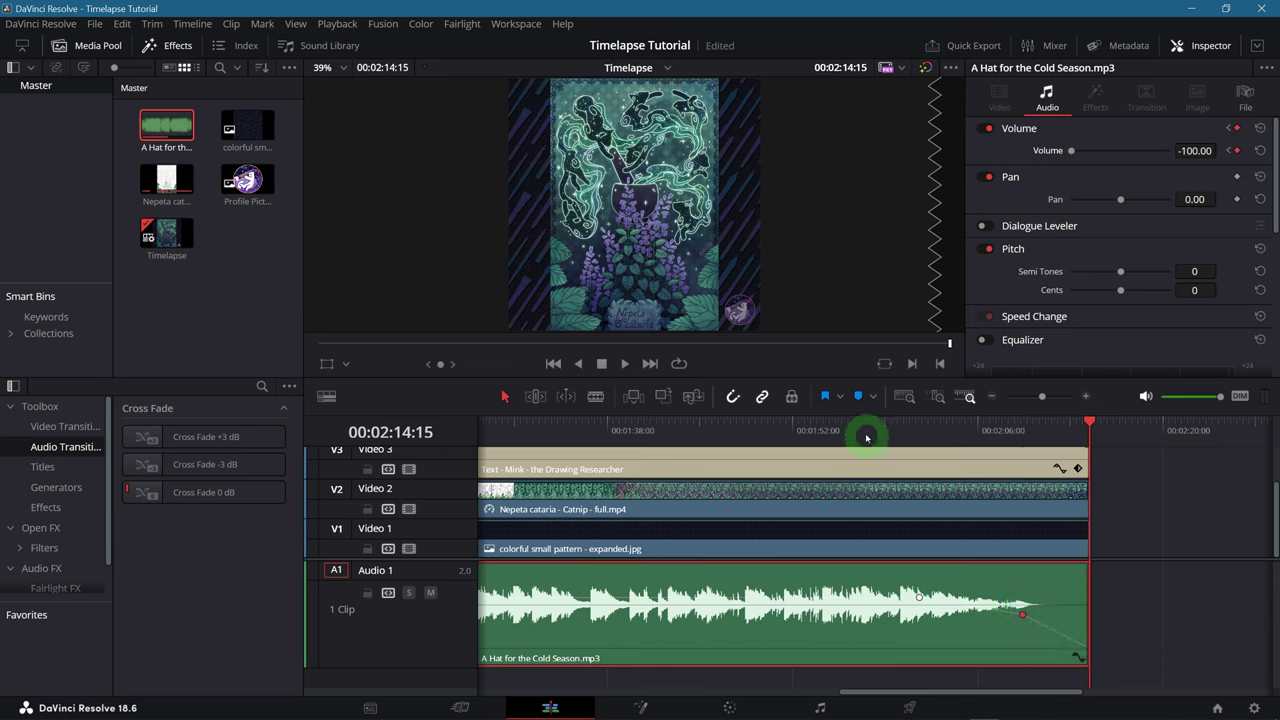
key("space")
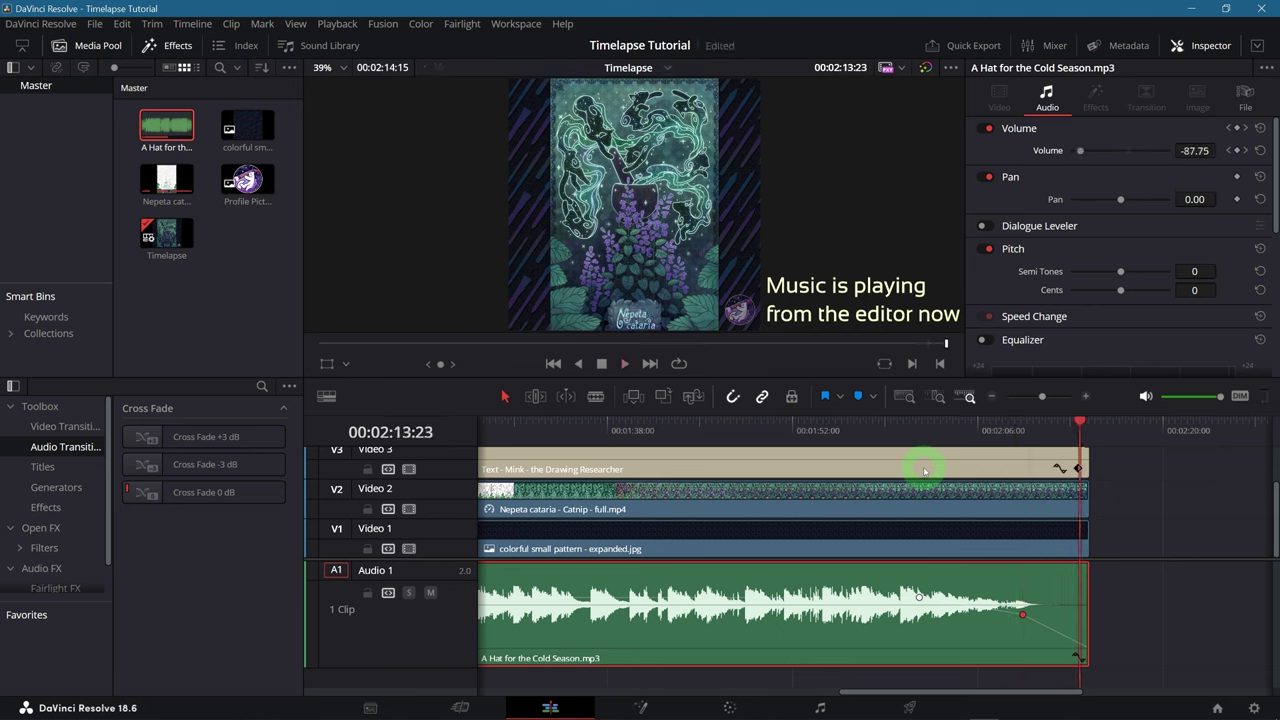
left_click(1055, 581)
Step: Extend the music clip's end, reshape the fade keyframe, and fit the timeline to review
left_click_drag(1052, 581, 1223, 571)
left_click(903, 589)
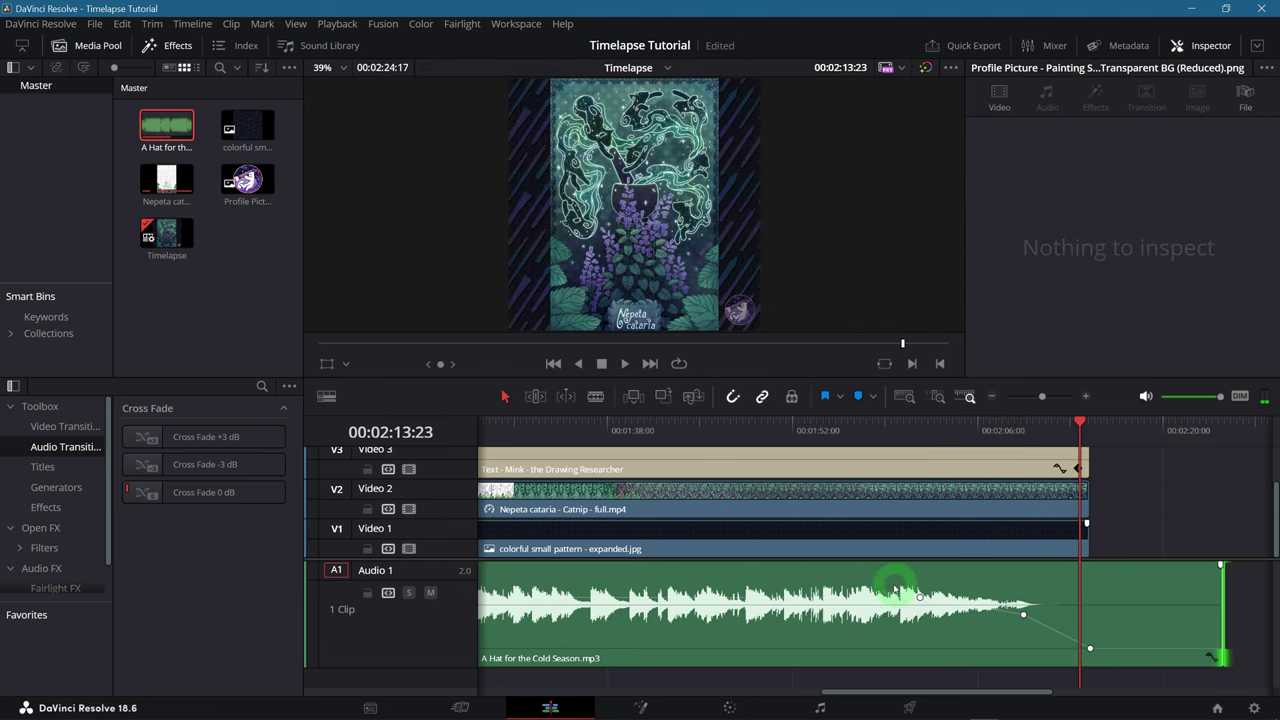
left_click_drag(1023, 608, 1080, 601)
key("shift+z")
mouse_move(546, 429)
left_mouse_down()
mouse_move(1166, 423)
mouse_move(517, 425)
mouse_move(1206, 419)
left_mouse_up()
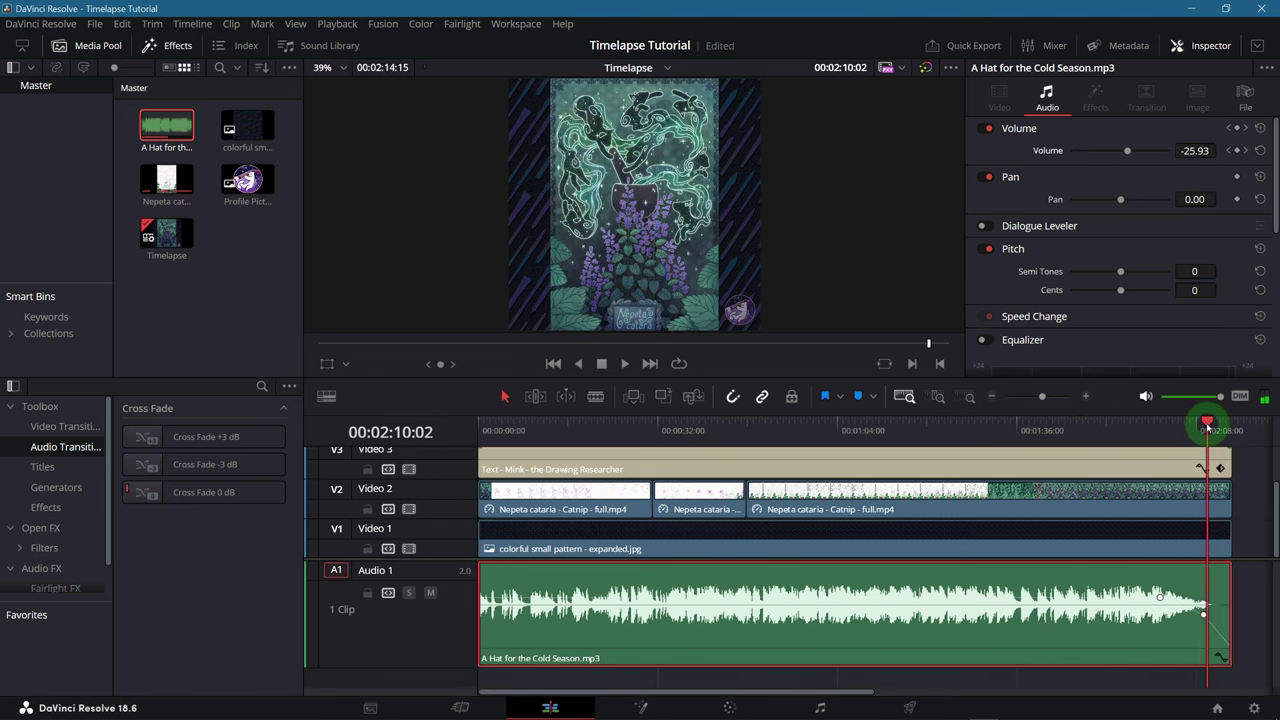
Step: On the Deliver page, name the file 'Timelapse Tutorial Example' and review the YouTube preset resolutions
left_click(907, 692)
left_click(98, 172)
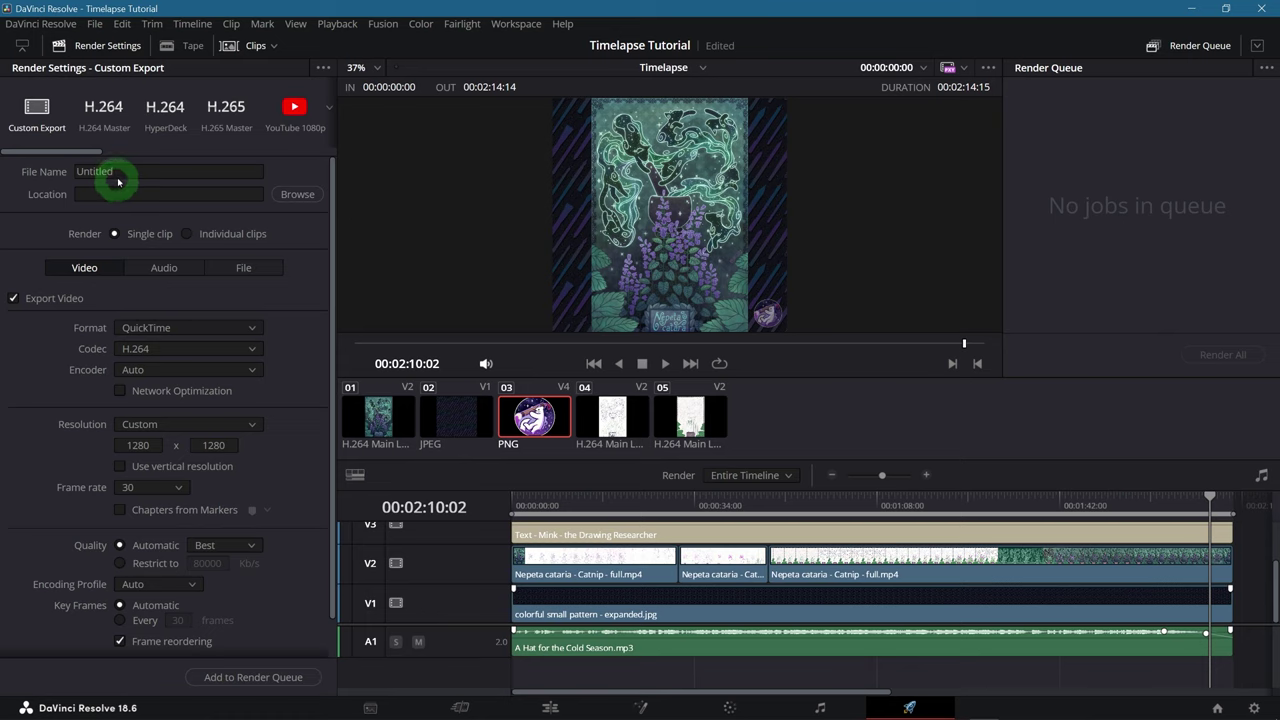
type("Timelapse")
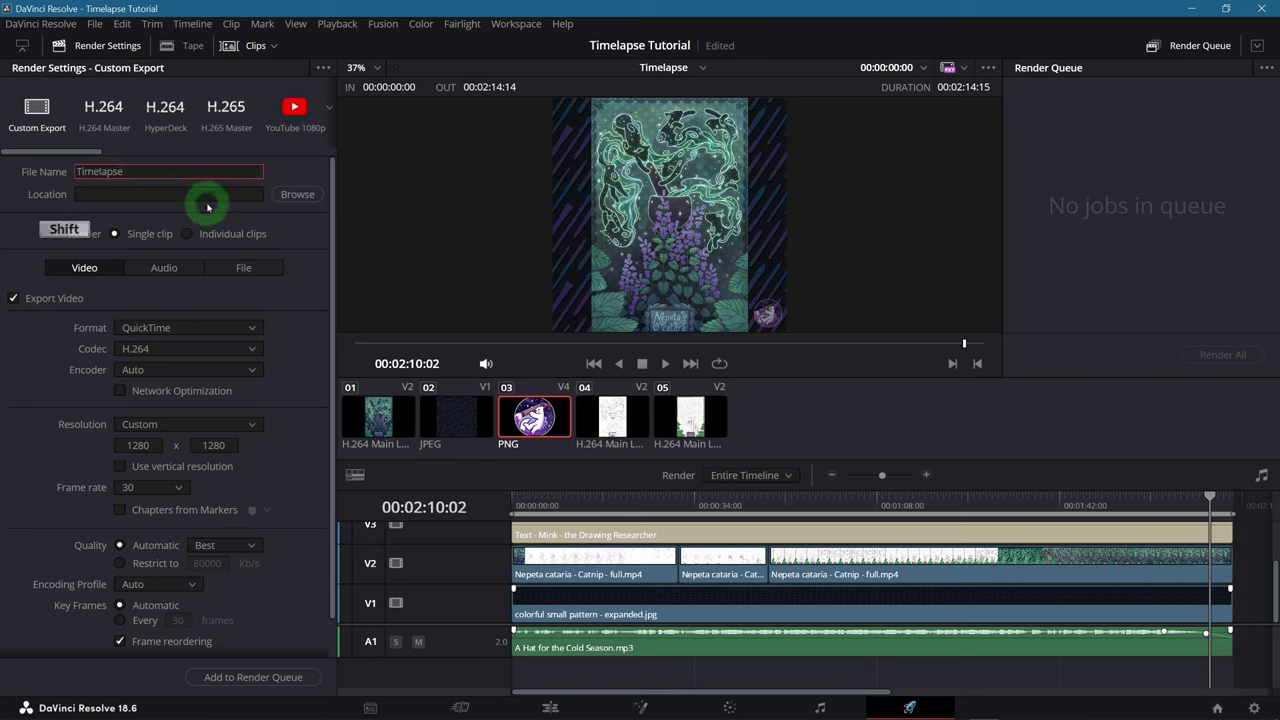
type(" Tutorial Example")
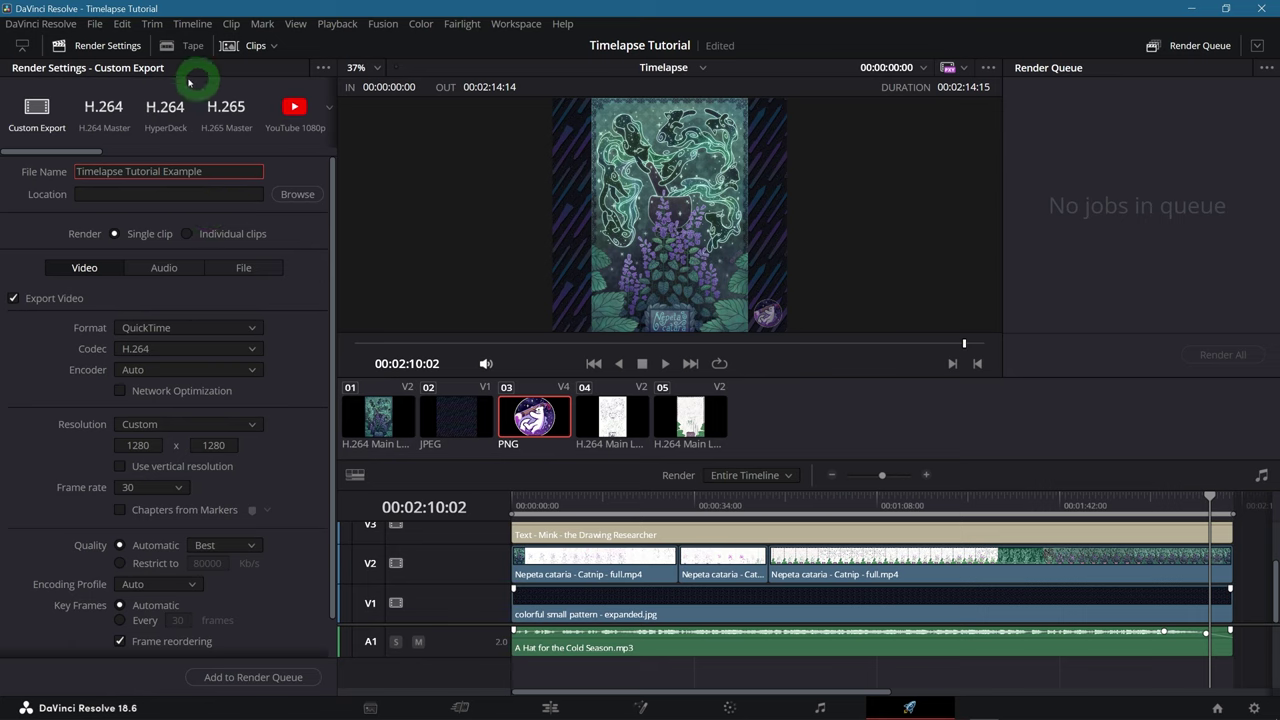
left_click(329, 106)
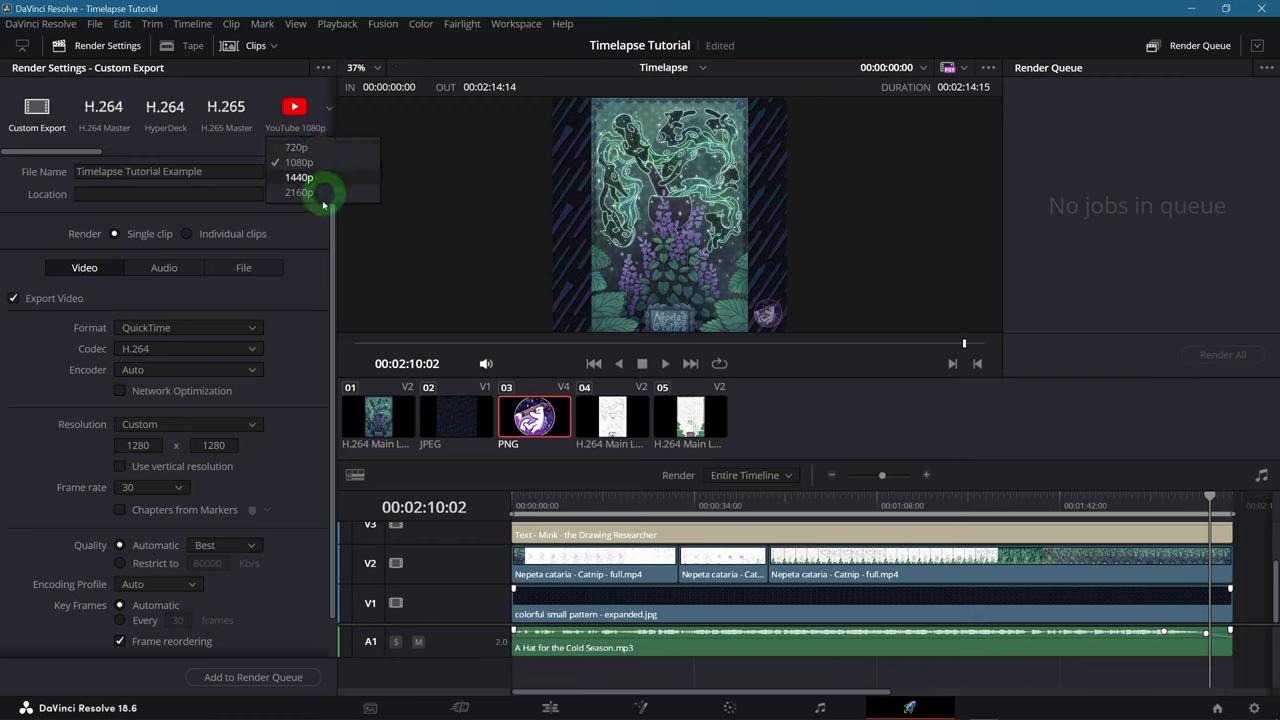
left_click(316, 250)
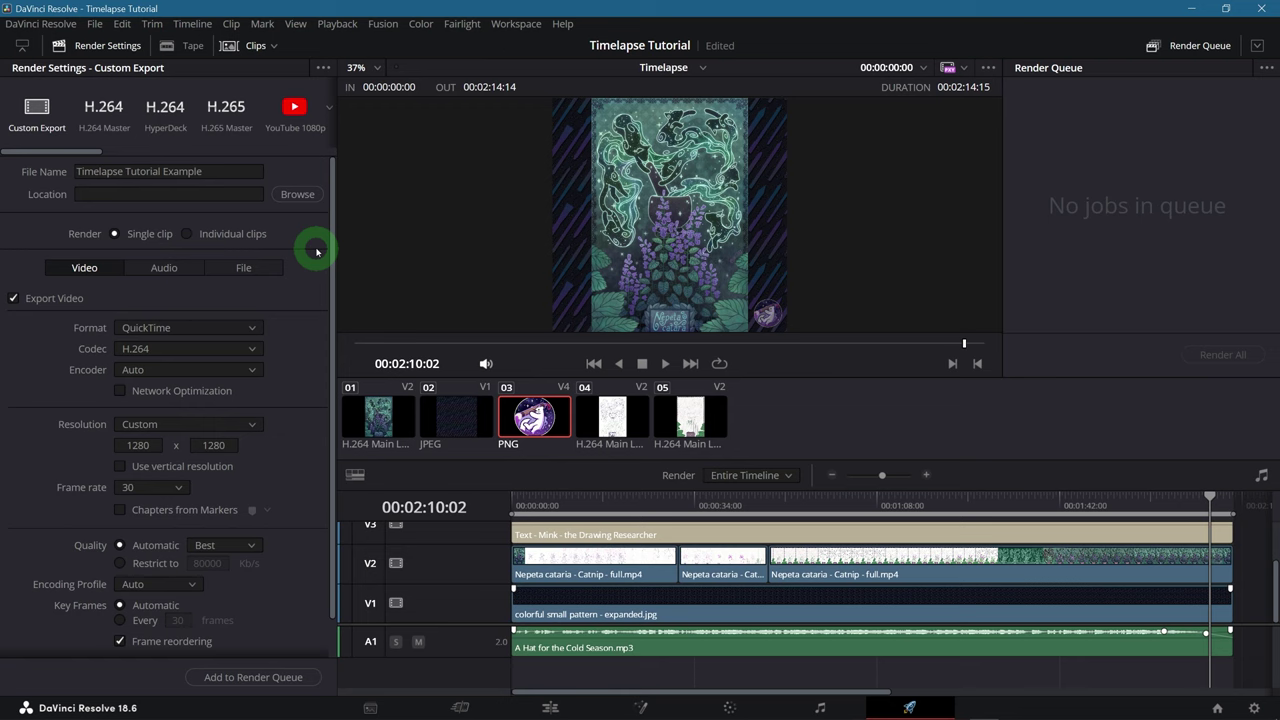
Step: Choose MP4 as the export format with H.264 and keep Quality at Best
left_click(255, 327)
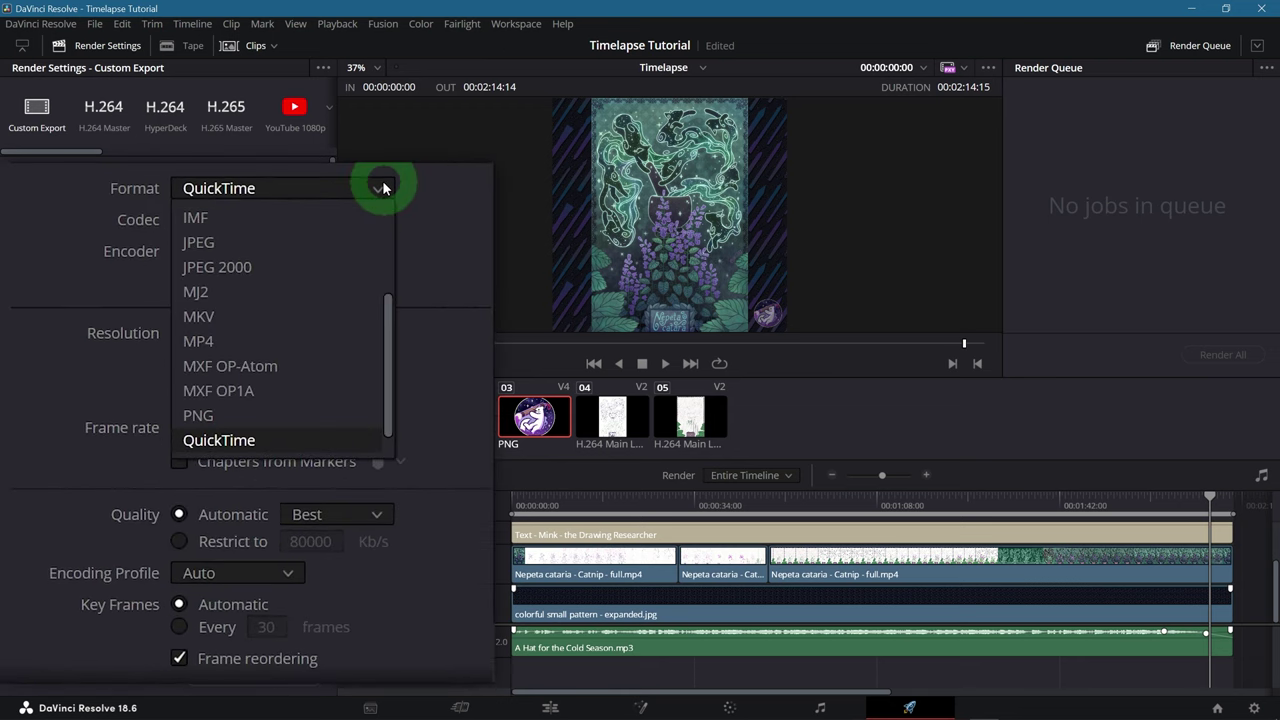
left_click(235, 341)
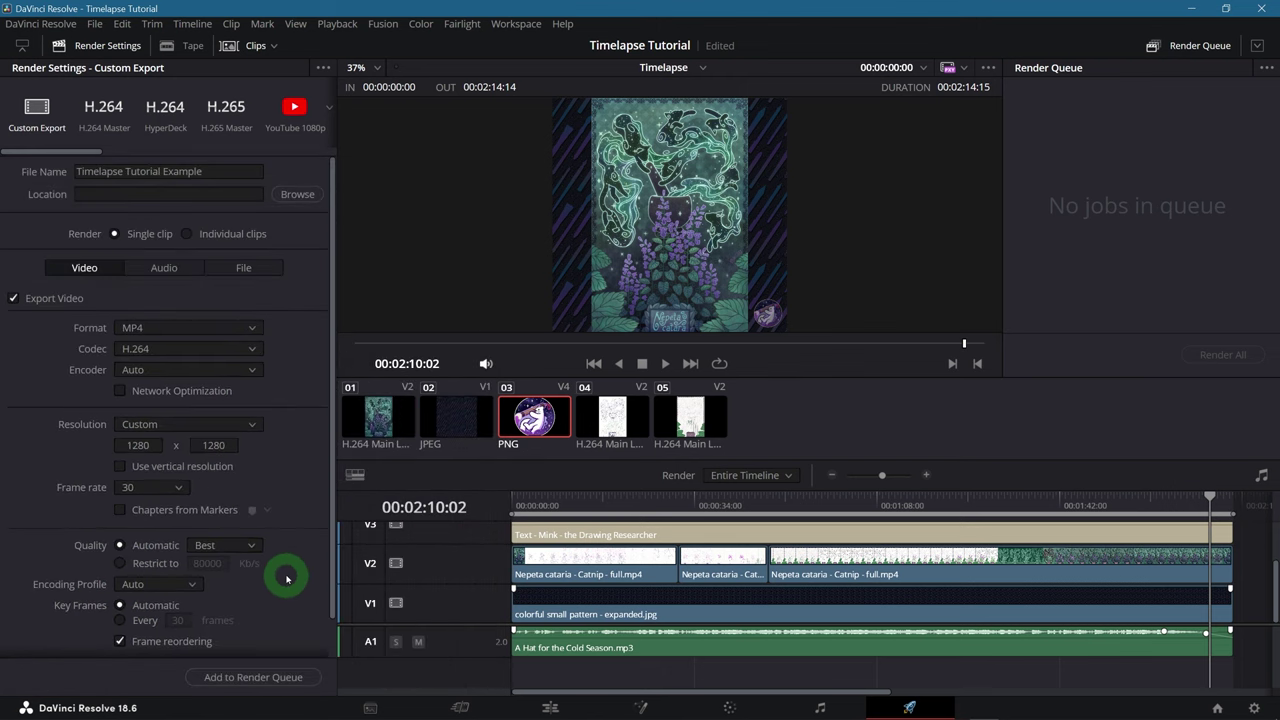
left_click(250, 545)
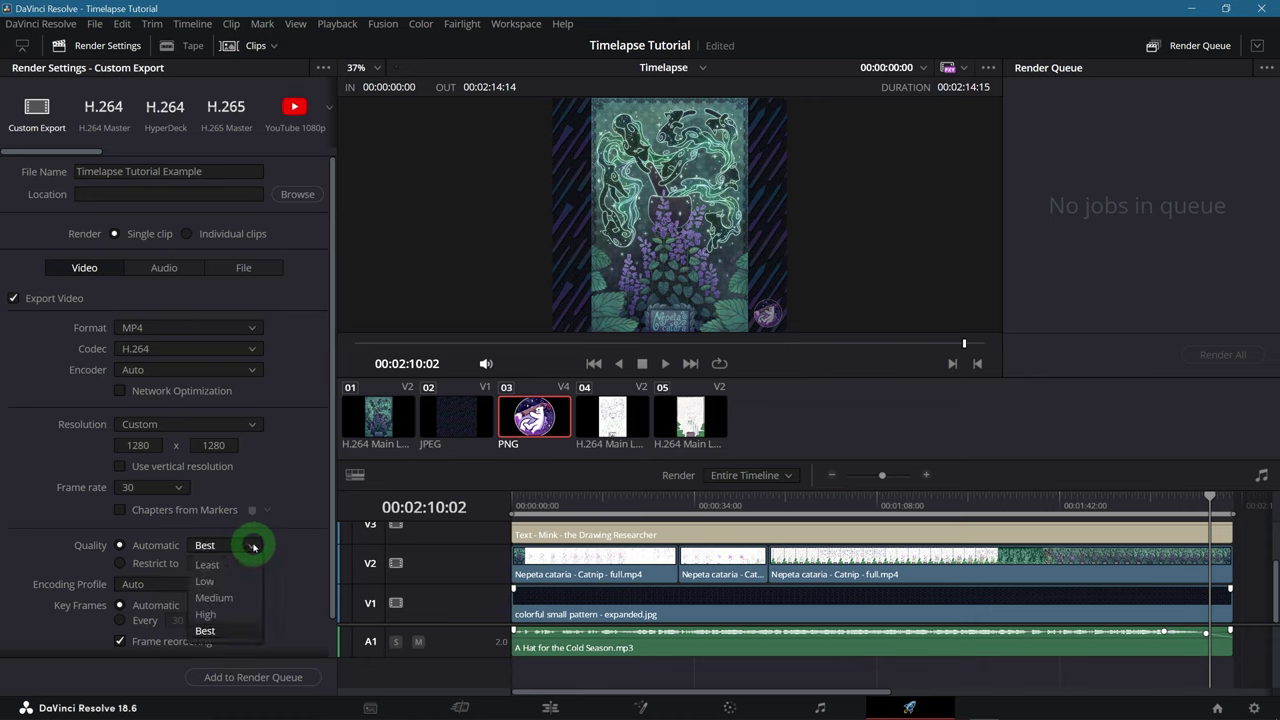
left_click(234, 630)
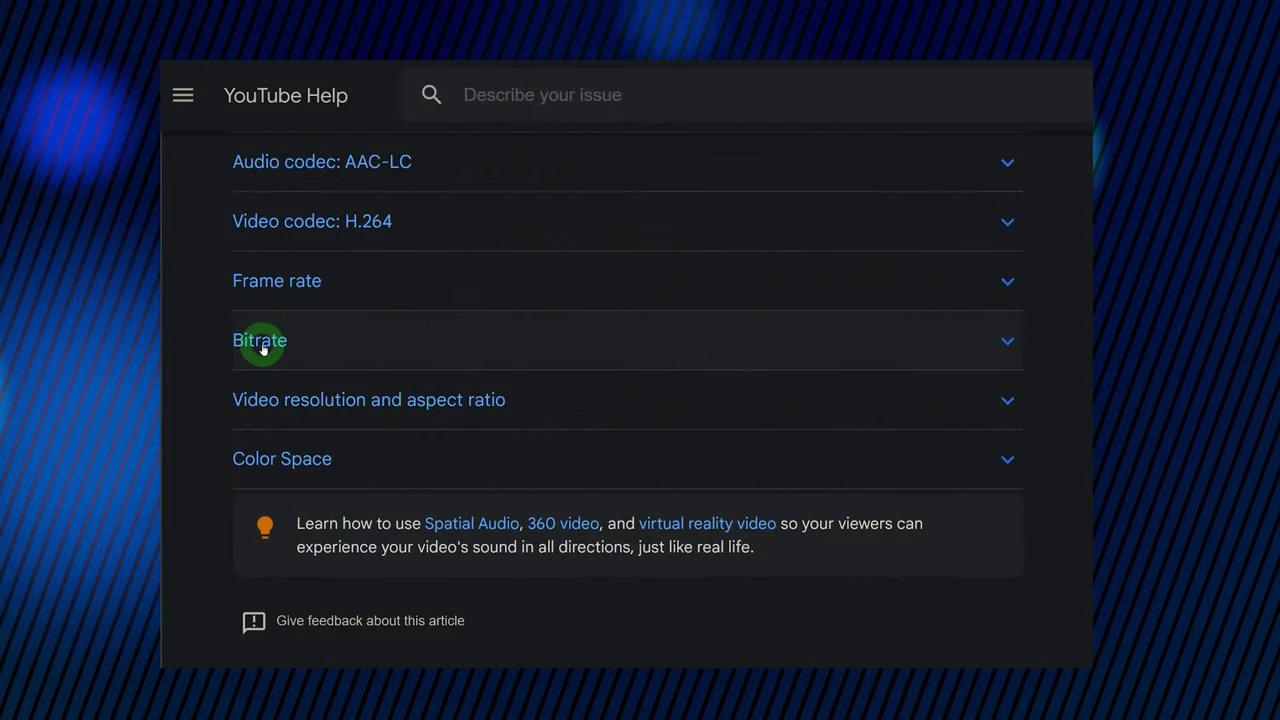
Step: Expand YouTube Help's Bitrate section and scroll to the HDR table (10 Mbps for 1080p)
left_click(264, 344)
scroll(517, 414, "down", 5)
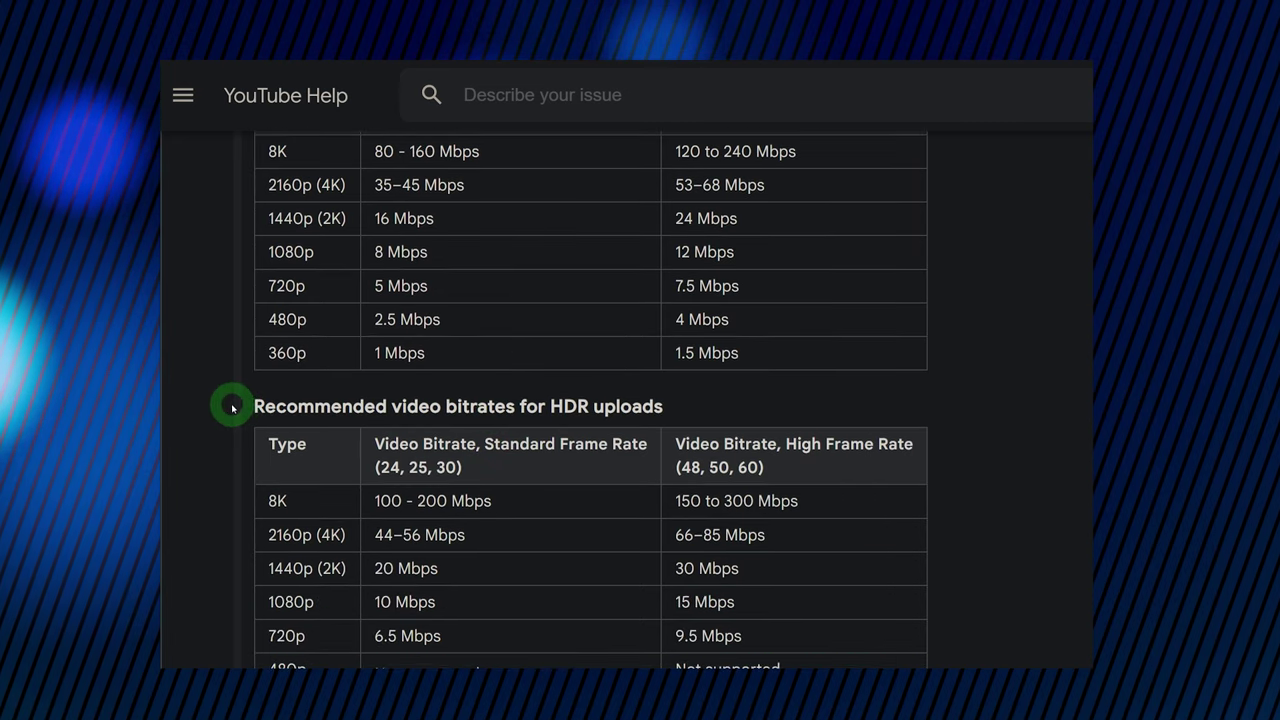
scroll(231, 407, "down", 2)
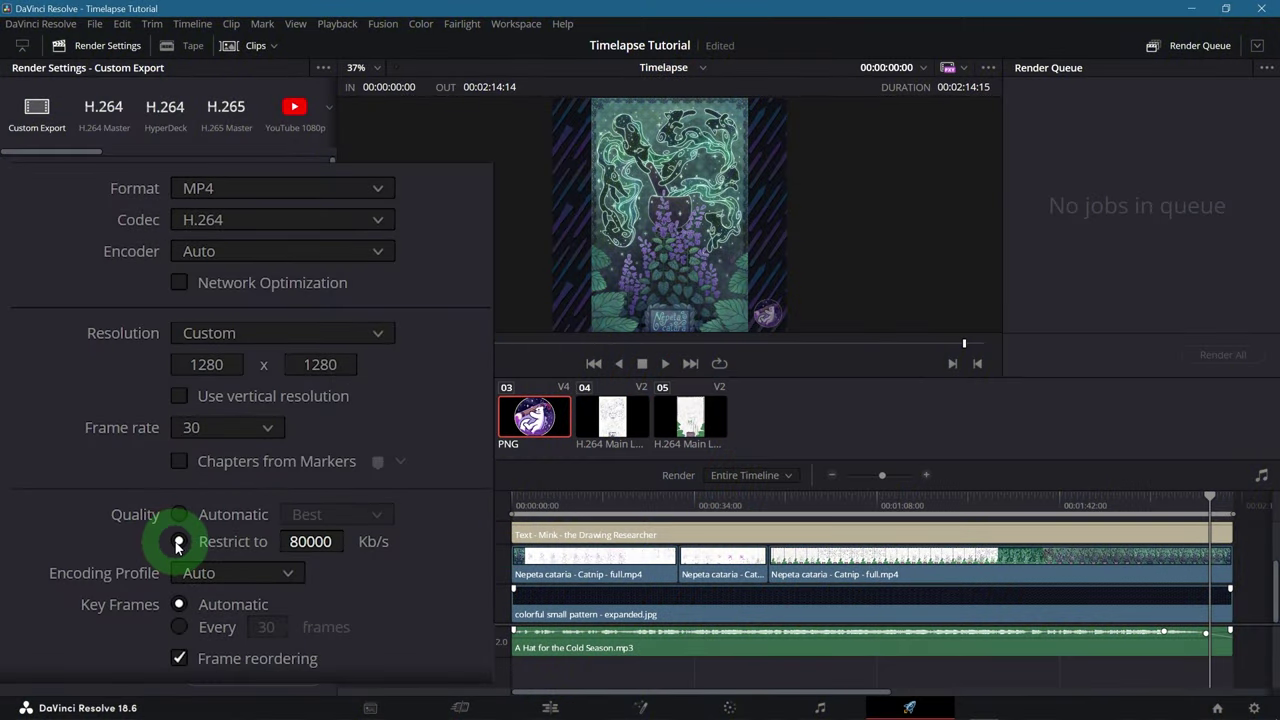
Step: Replace the 80000 Kb/s Restrict to bitrate with 10000 Kb/s
left_click(312, 541)
key("ctrl+a")
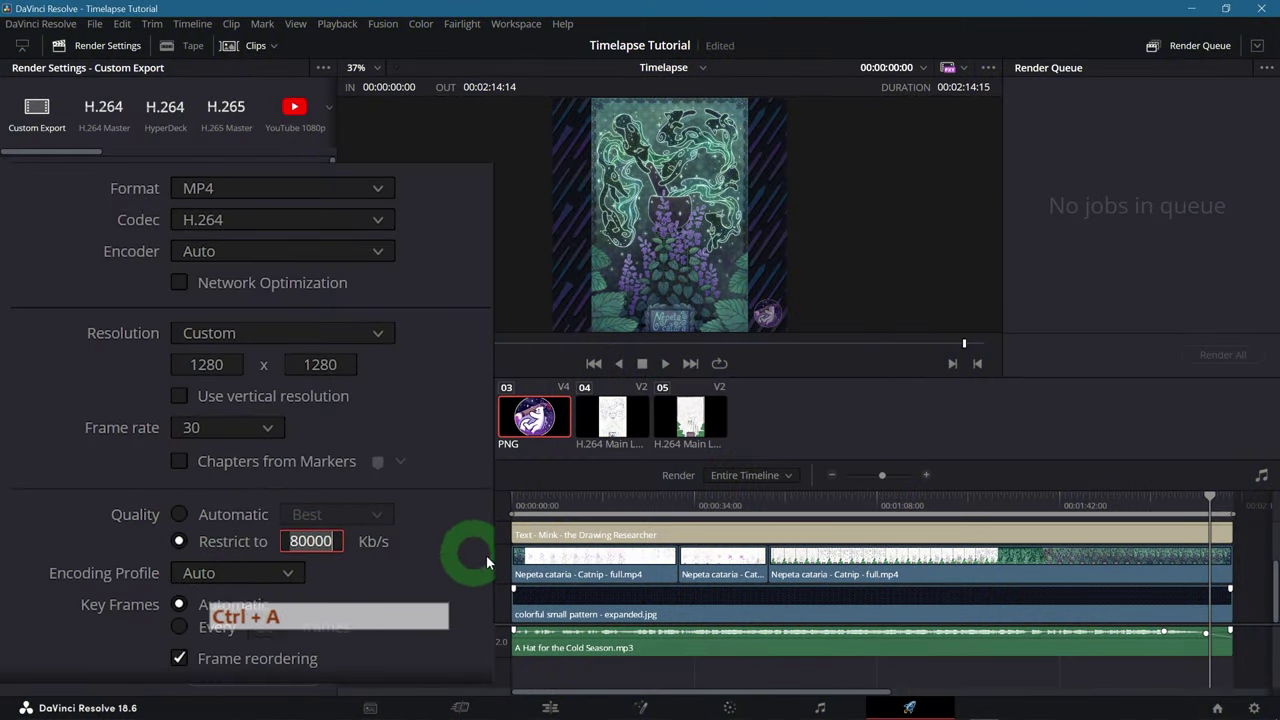
type("10000")
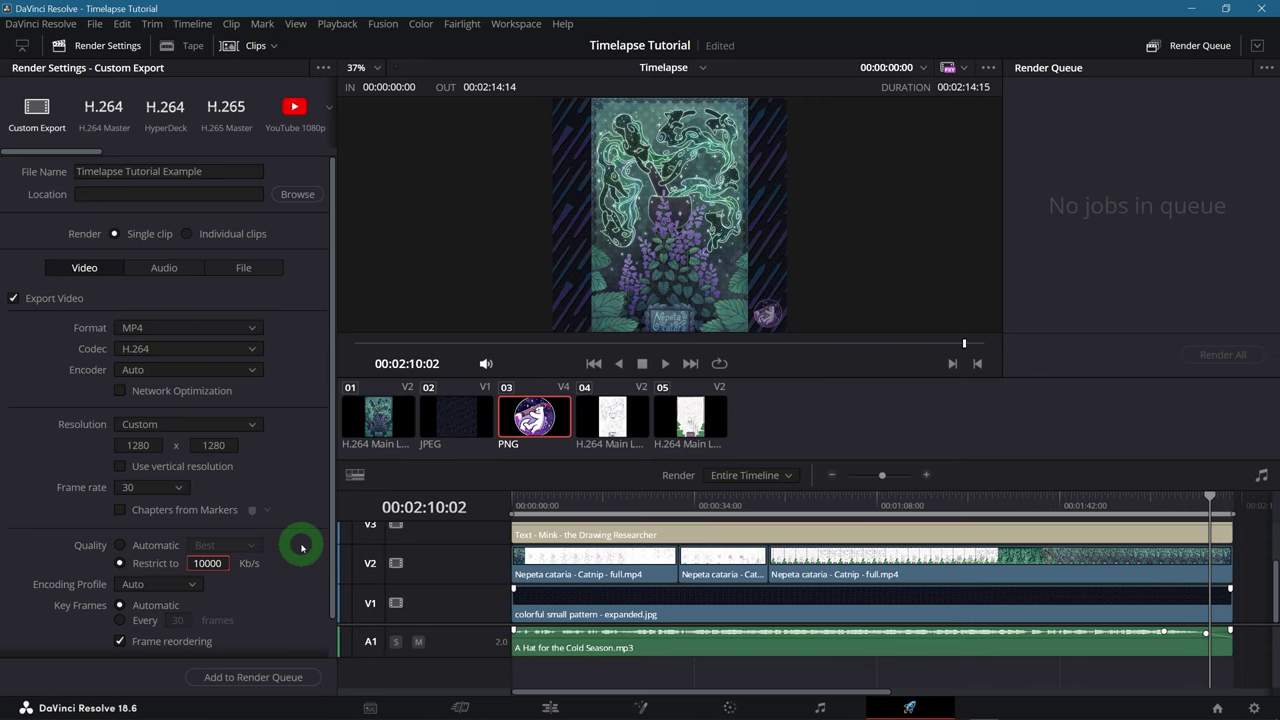
Step: Add the Timelapse Tutorial Example export to the render queue and render all jobs
left_click(262, 678)
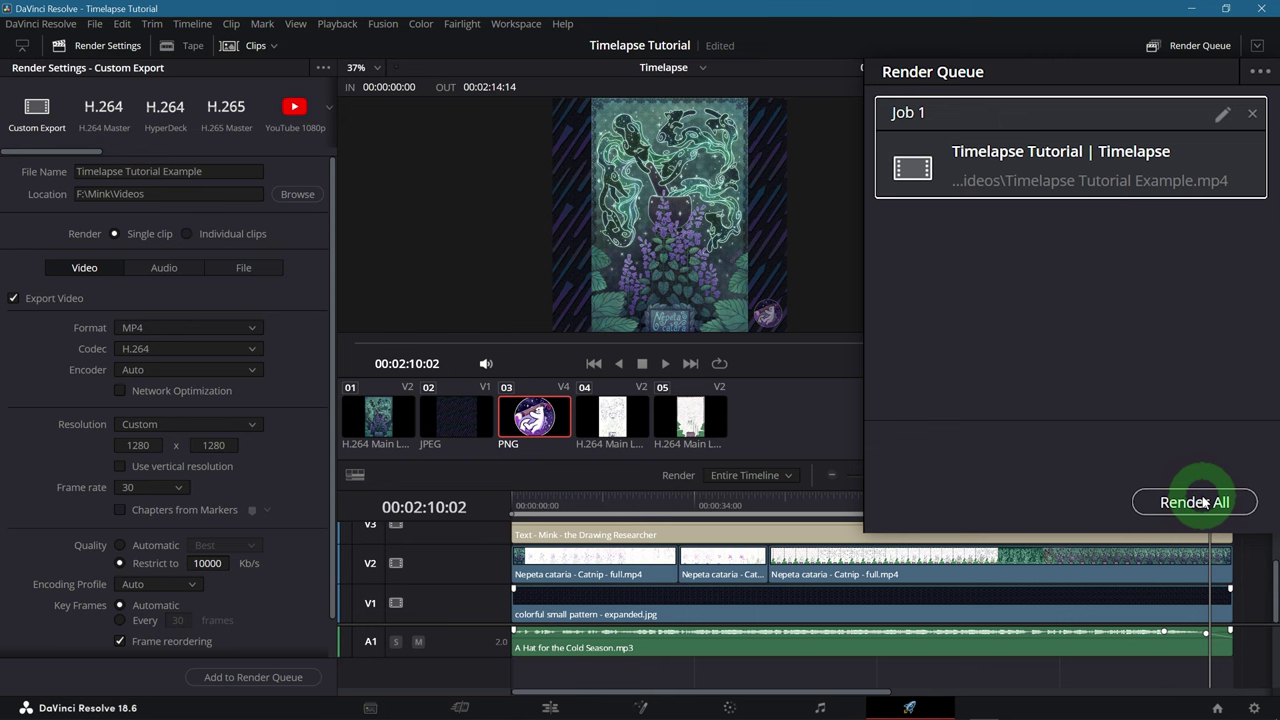
left_click(1204, 502)
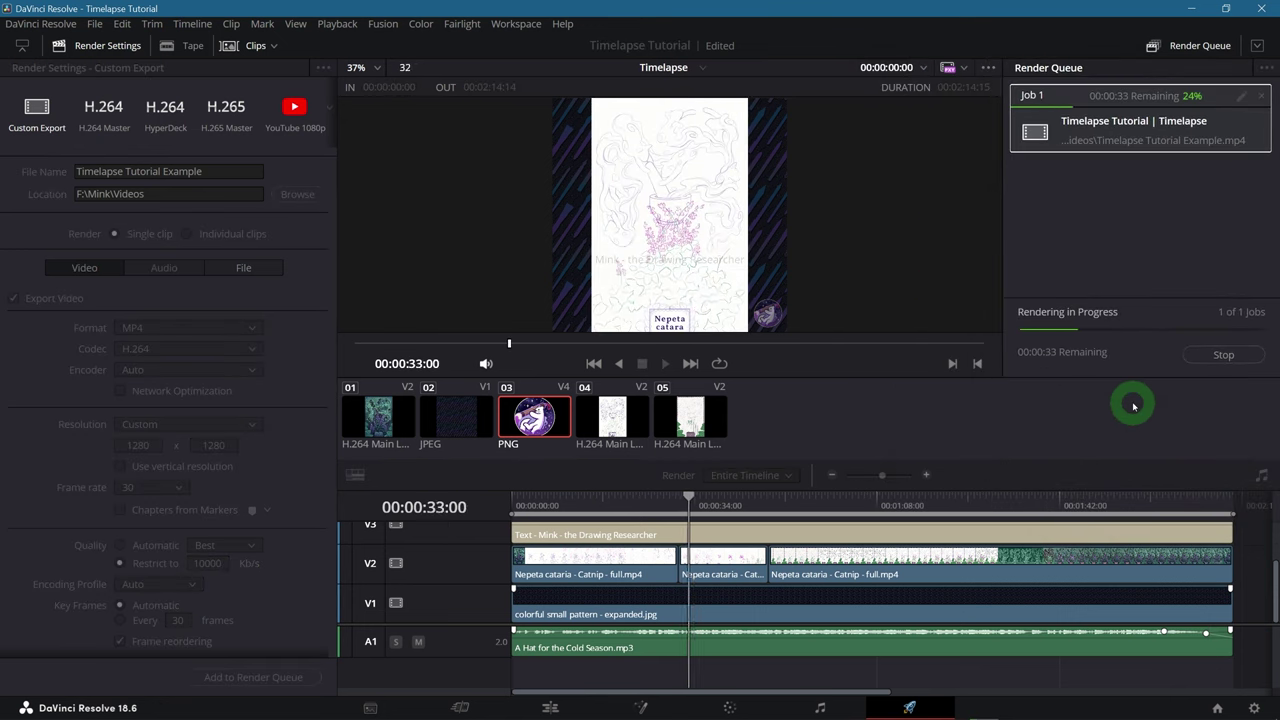